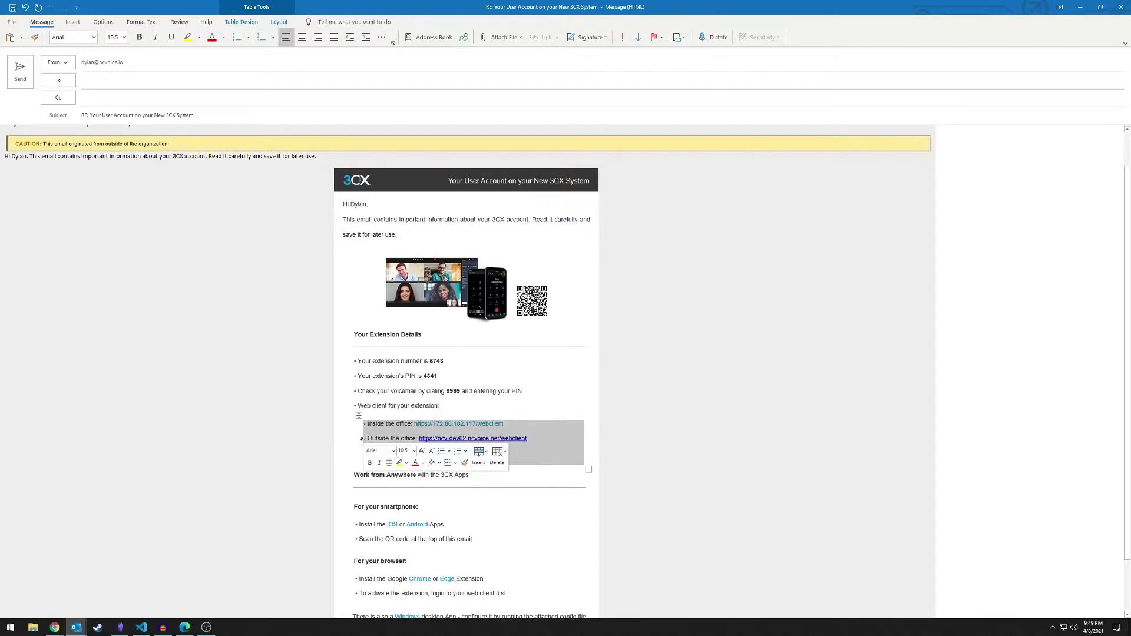
# Select the outside-the-office web client address line in the Outlook email
pyautogui.click(373, 440)
pyautogui.click(365, 439)
pyautogui.click(530, 439)
pyautogui.click(331, 444)
pyautogui.click(356, 442)
pyautogui.click(367, 440)
pyautogui.click(497, 414)
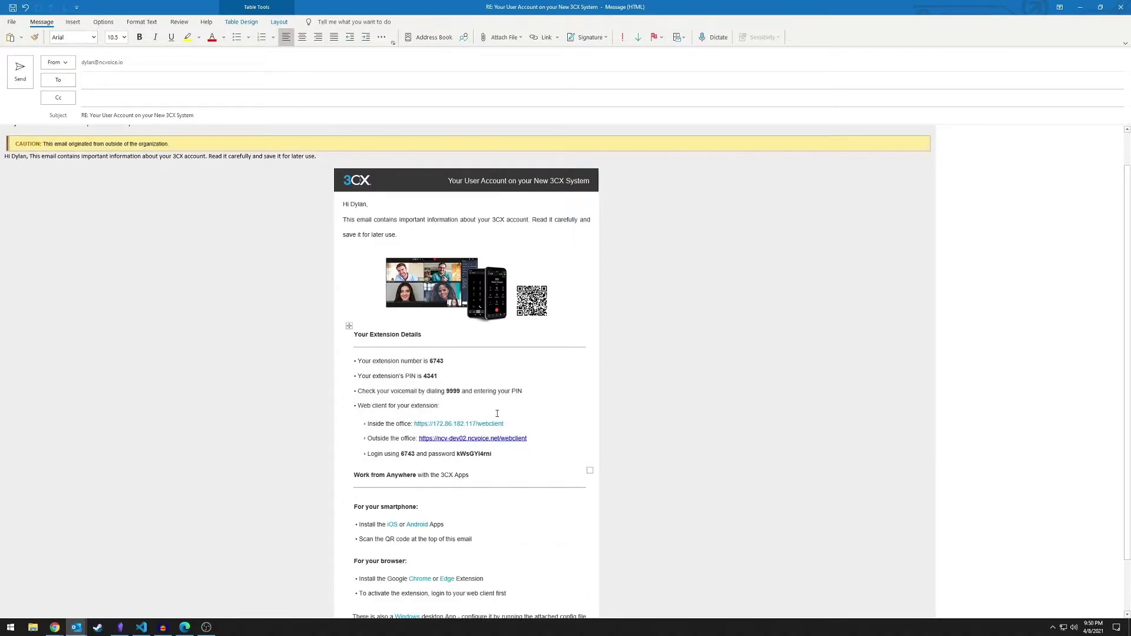
# Copy the web client password, select the extension number, and return to the browser login
pyautogui.doubleClick(478, 453)
pyautogui.rightClick(479, 454)
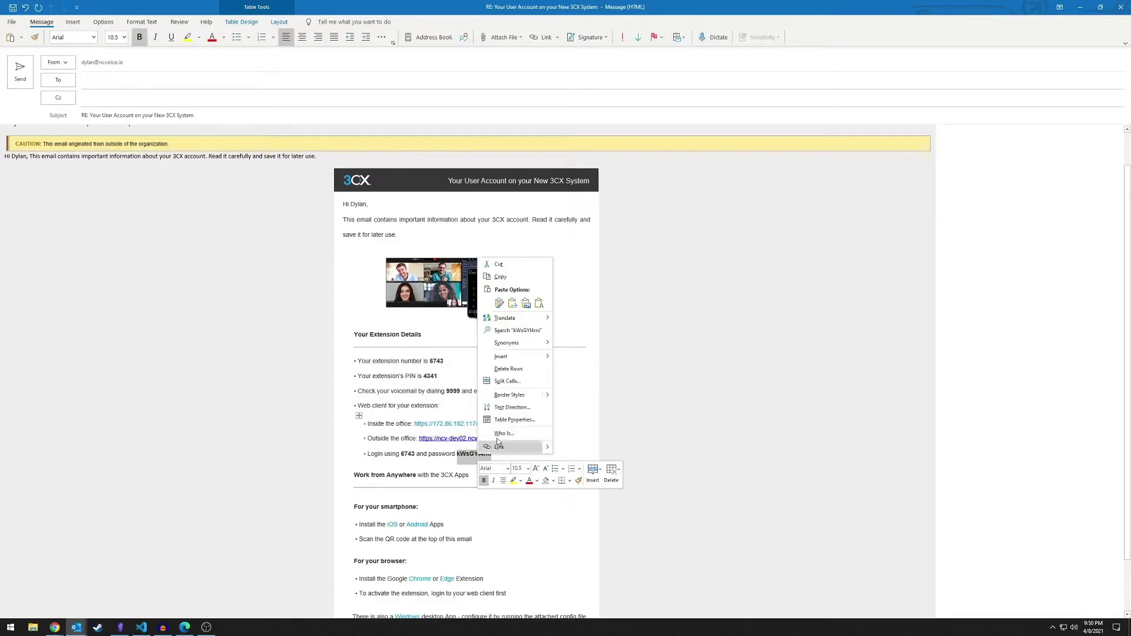
pyautogui.click(515, 278)
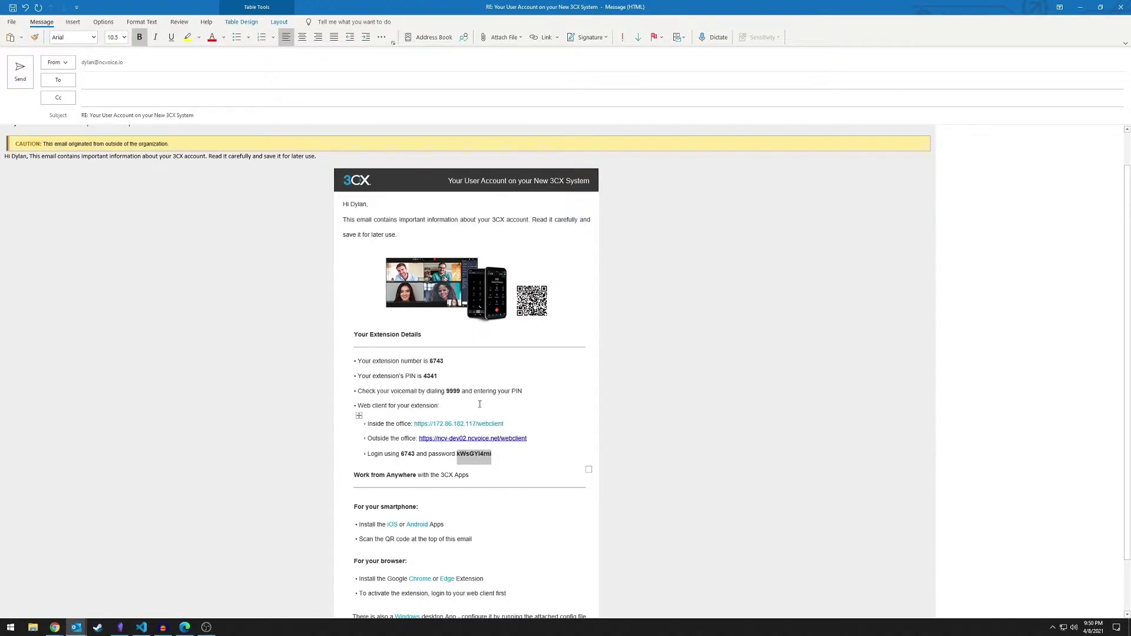
pyautogui.doubleClick(407, 454)
pyautogui.hotkey('alt', 'Tab')
# Sign in to the 3CX web client with extension 674
pyautogui.click(577, 331)
pyautogui.write('674')
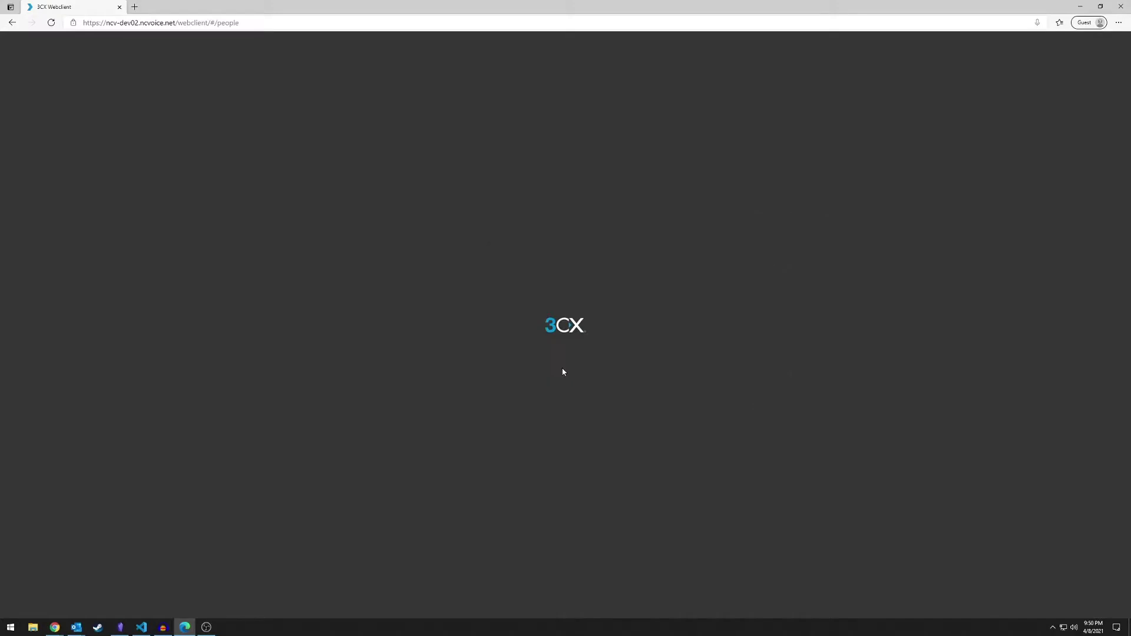
pyautogui.click(565, 372)
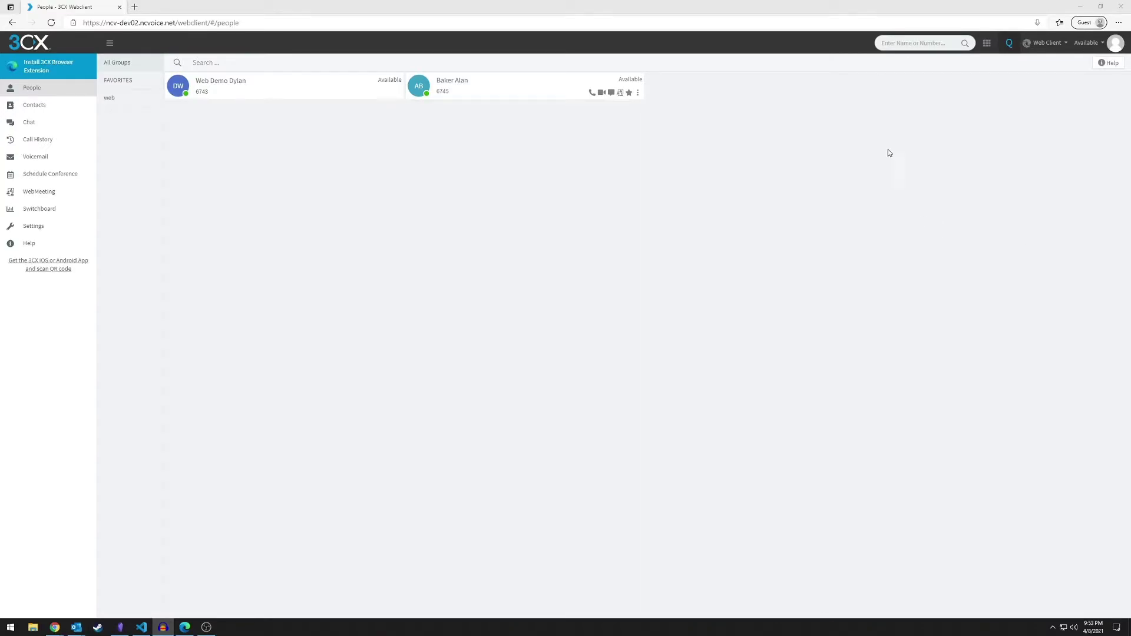
# Call the contact's mobile number from the name-or-number search and hang up
pyautogui.click(892, 45)
pyautogui.write('alan')
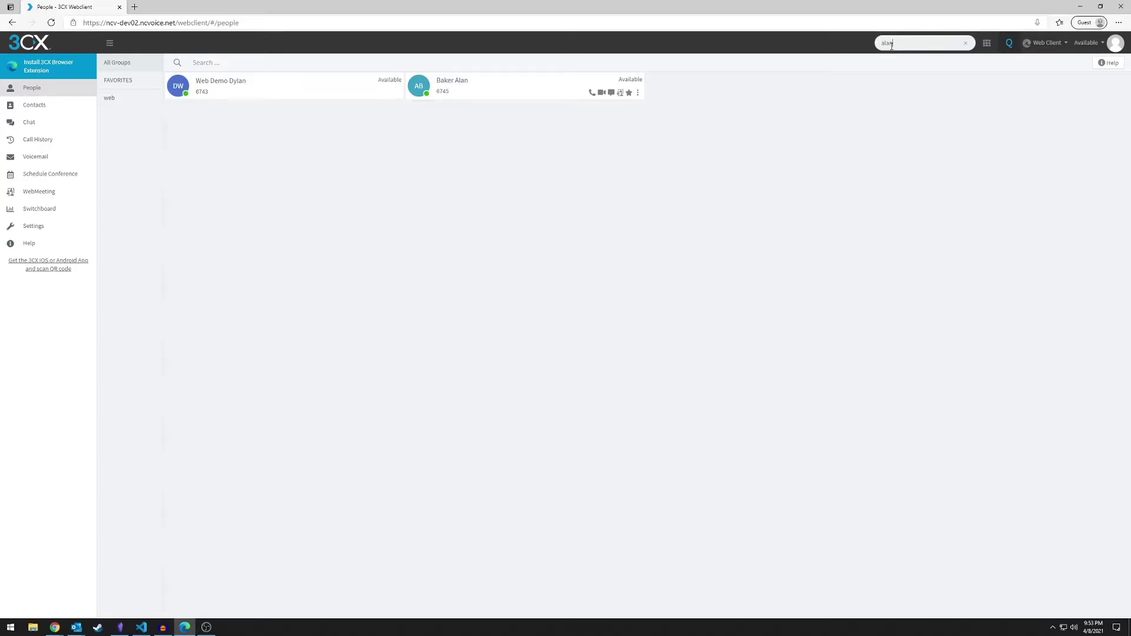
pyautogui.doubleClick(919, 42)
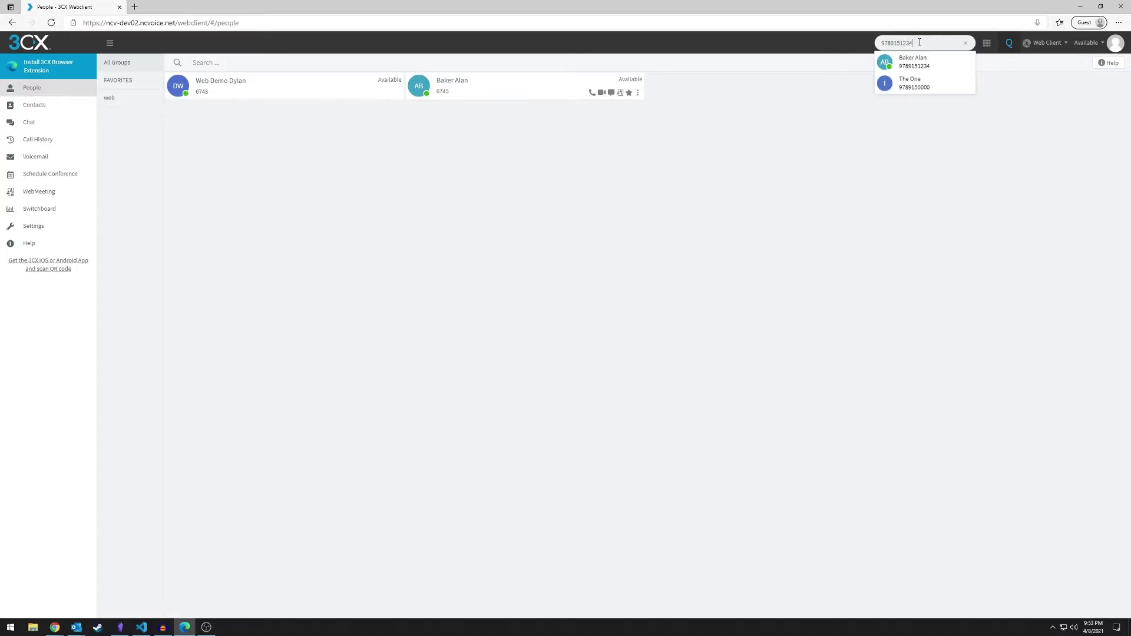
pyautogui.press('Return')
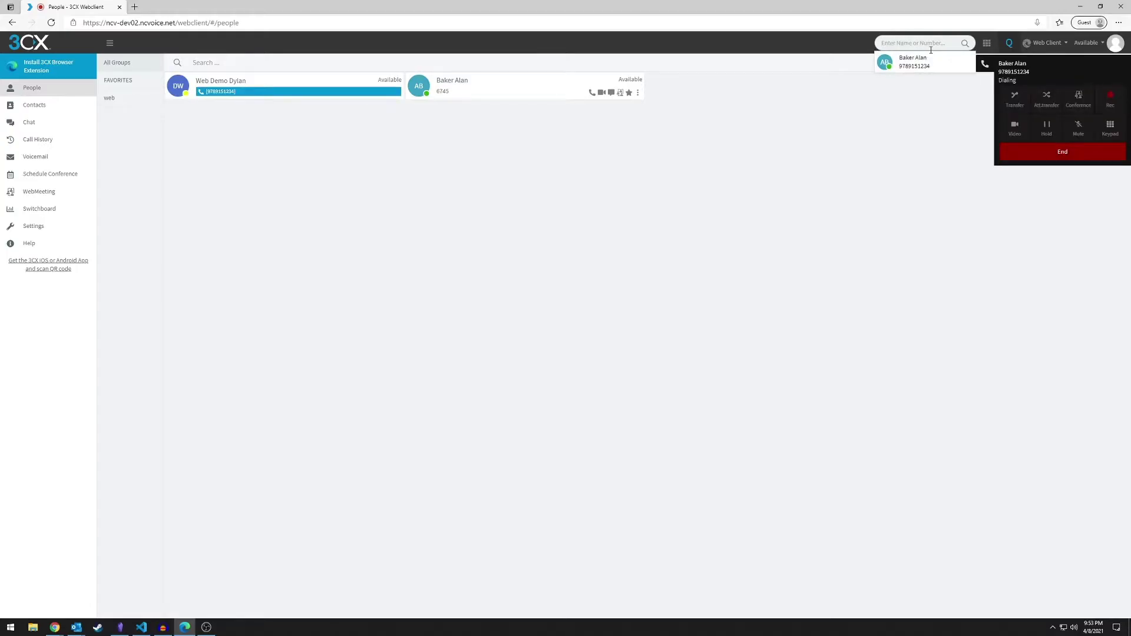
pyautogui.click(1028, 155)
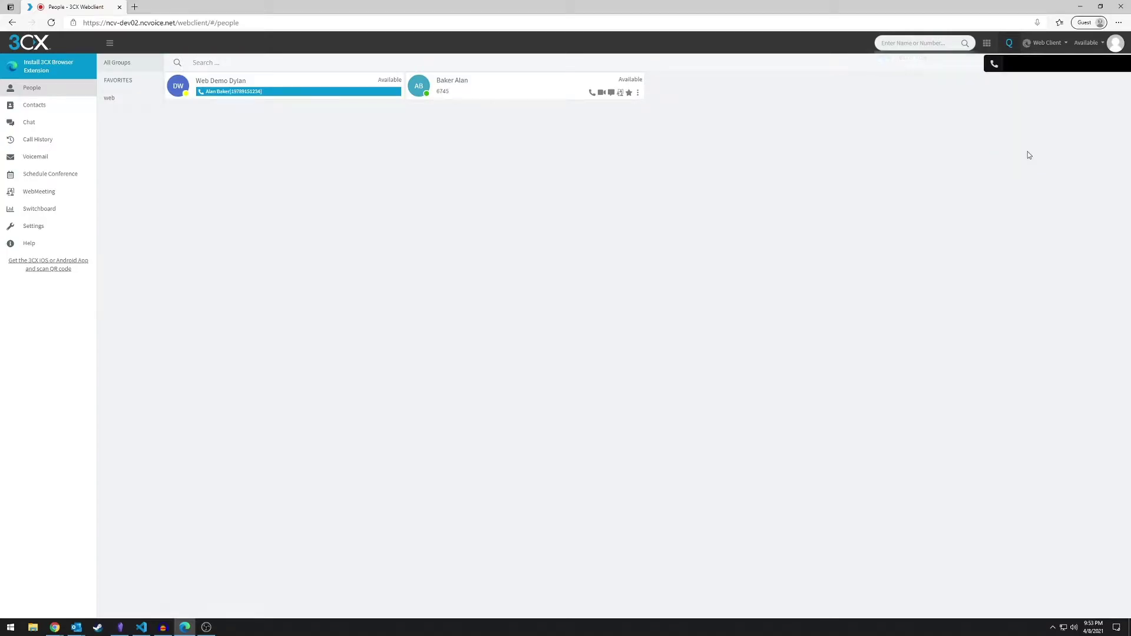
# Dial the test number 123456 on the dialpad and place the call
pyautogui.click(982, 50)
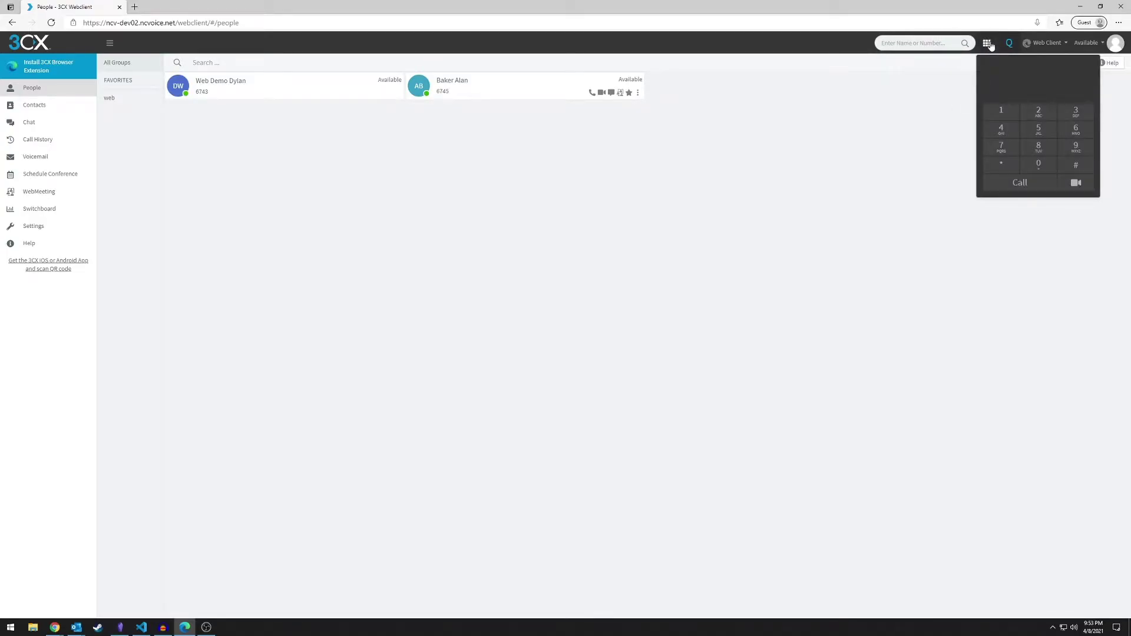
pyautogui.click(1004, 112)
pyautogui.click(1038, 115)
pyautogui.click(1076, 115)
pyautogui.click(1003, 132)
pyautogui.click(1043, 134)
pyautogui.click(1075, 134)
pyautogui.click(1022, 184)
pyautogui.click(1059, 145)
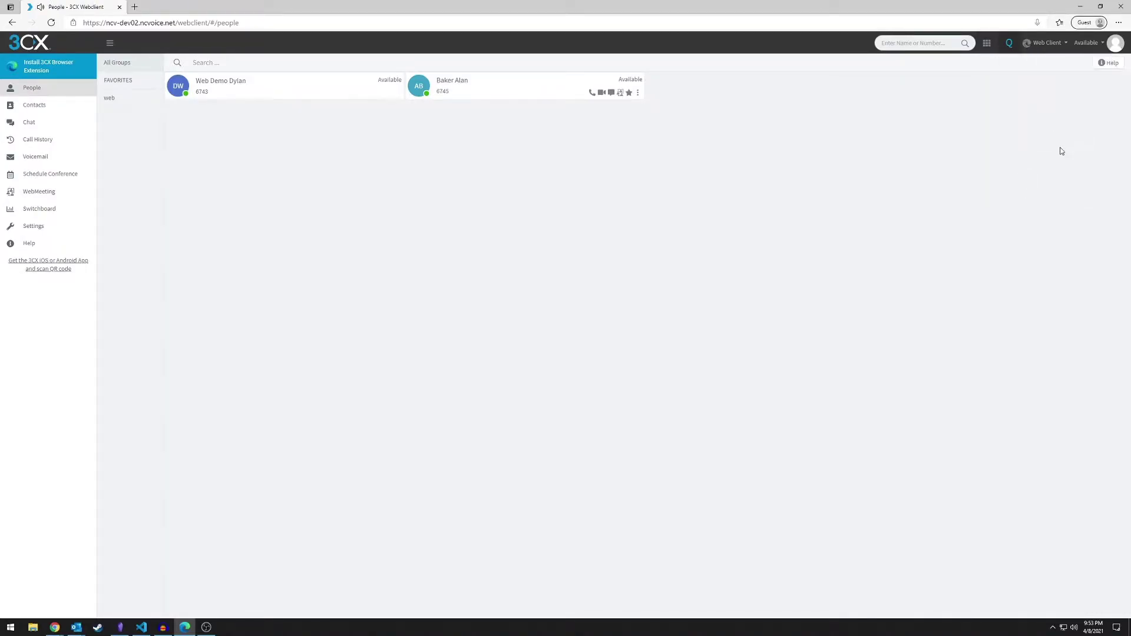
# Keep calls on the web client and set presence to Lunch with message 'Vacation'
pyautogui.click(1048, 48)
pyautogui.click(1040, 70)
pyautogui.click(1095, 43)
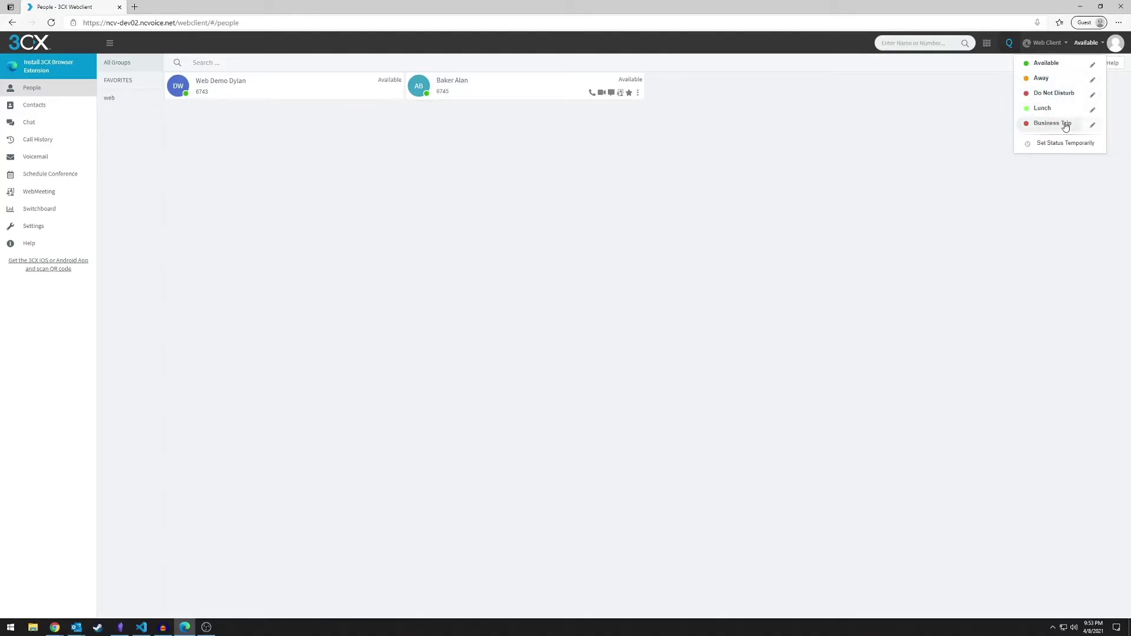
pyautogui.click(1093, 112)
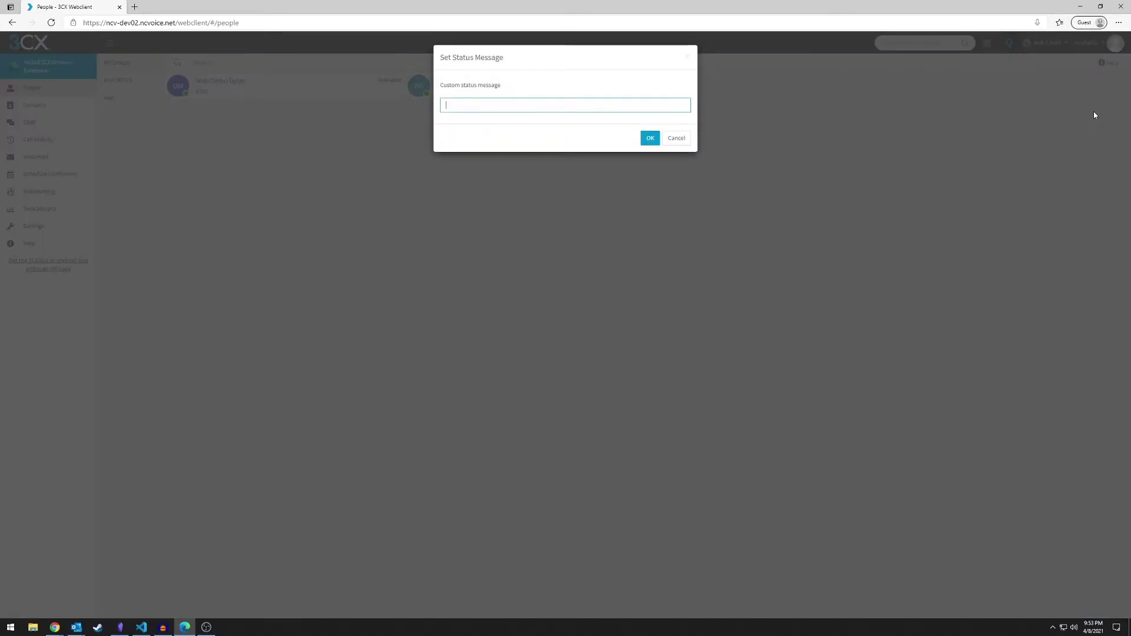
pyautogui.write('Vacation')
pyautogui.click(647, 135)
pyautogui.click(1081, 44)
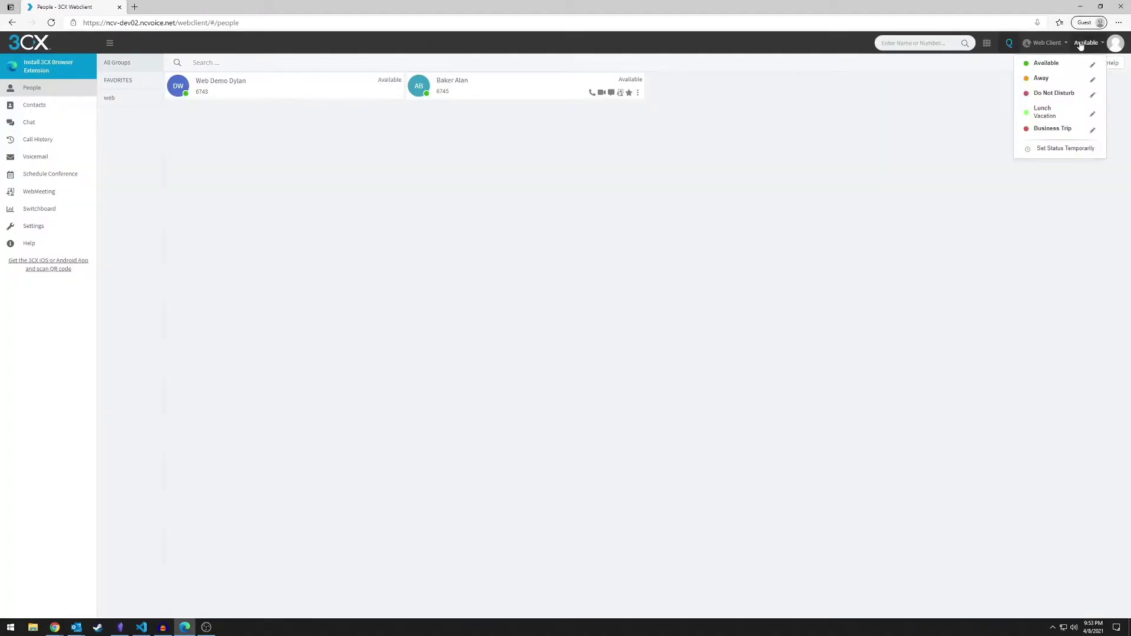
pyautogui.click(1043, 110)
# Check that the Vacation message appears on your own People card
pyautogui.click(1094, 50)
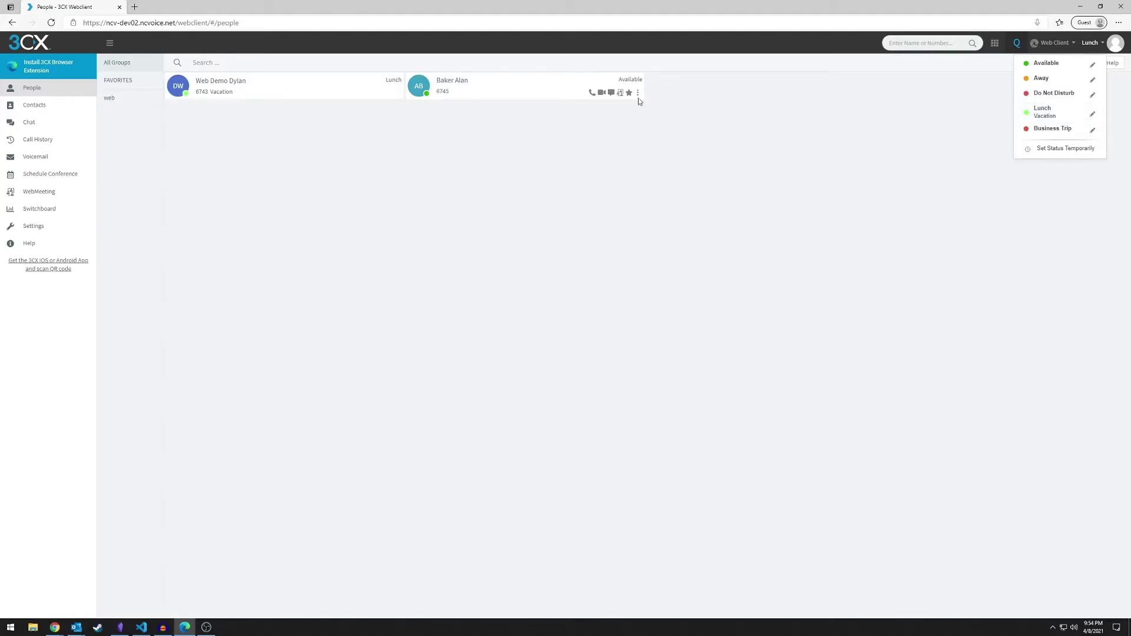
pyautogui.click(215, 100)
pyautogui.doubleClick(213, 92)
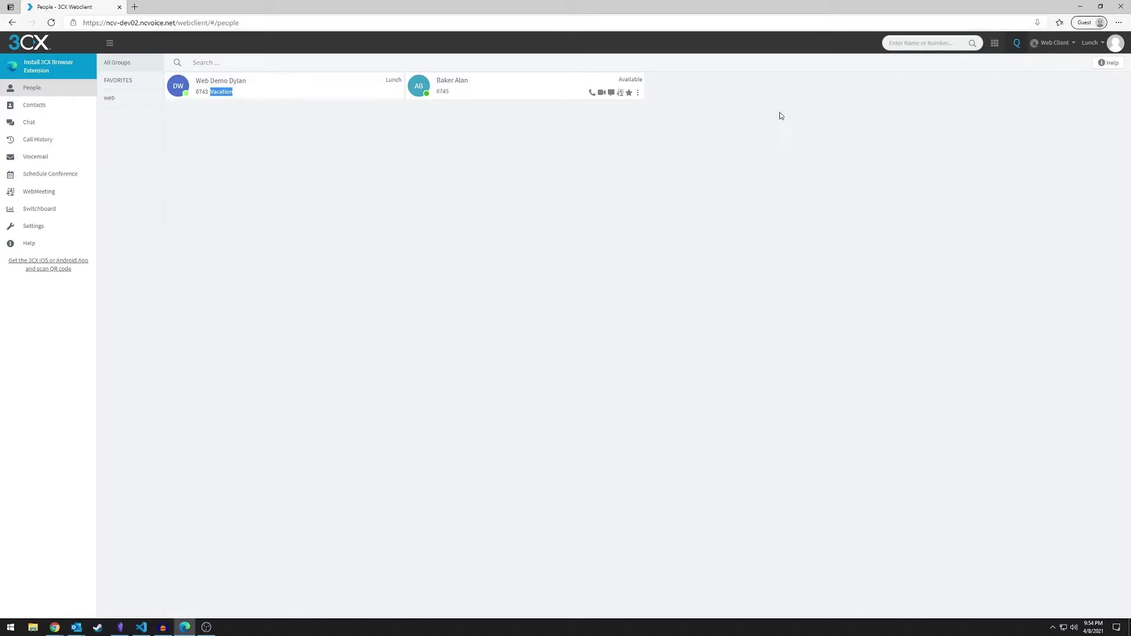
pyautogui.click(1115, 47)
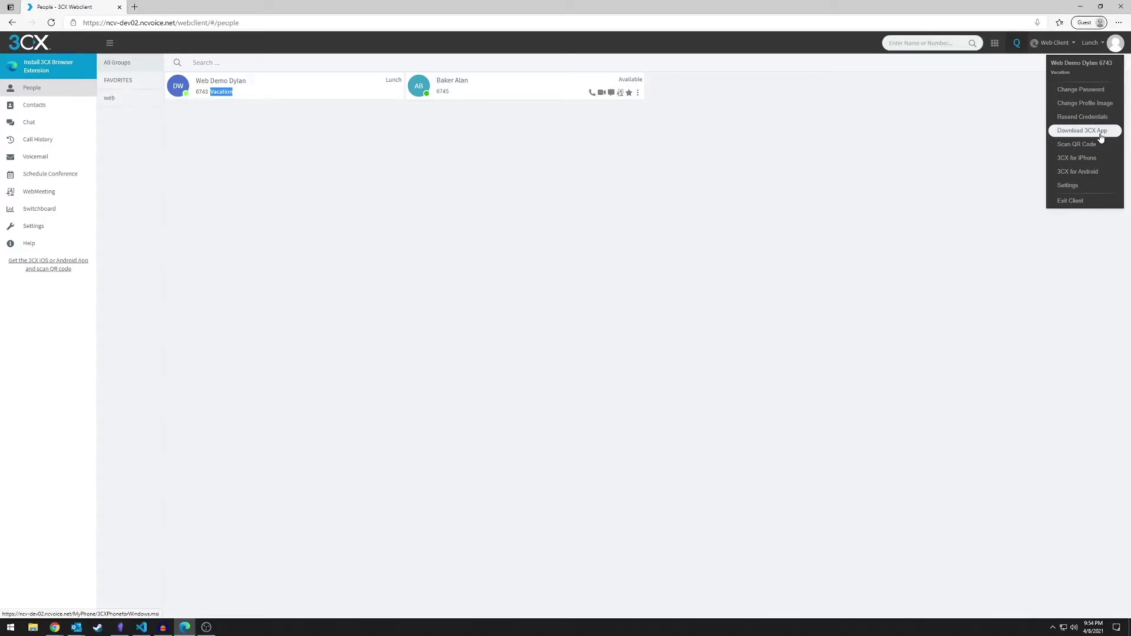
pyautogui.click(1101, 145)
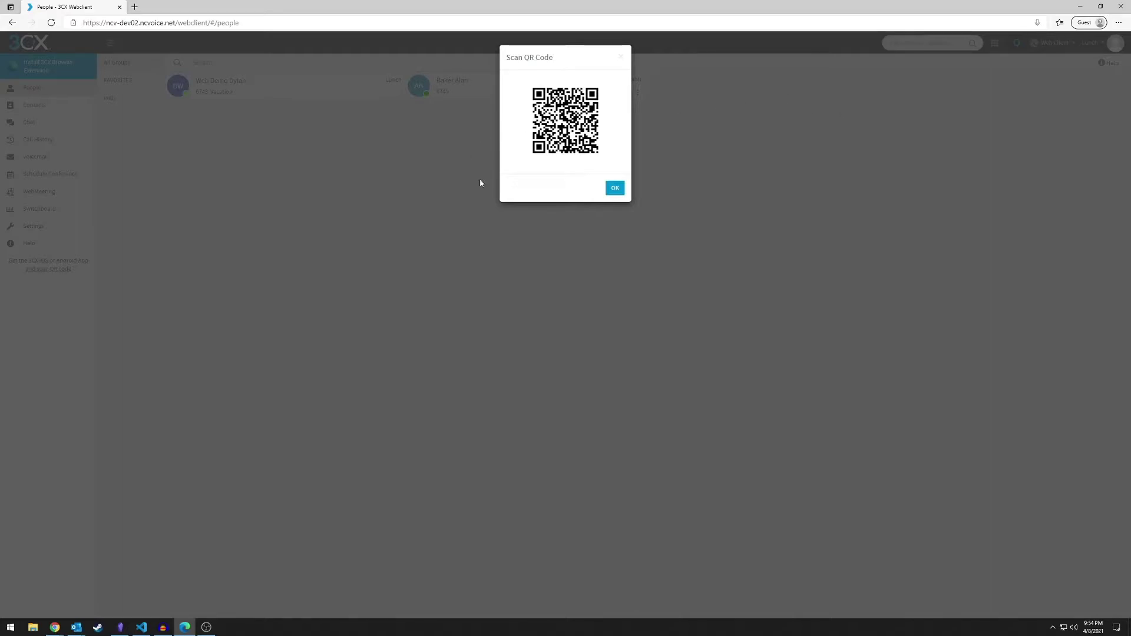
pyautogui.click(615, 188)
pyautogui.click(1122, 47)
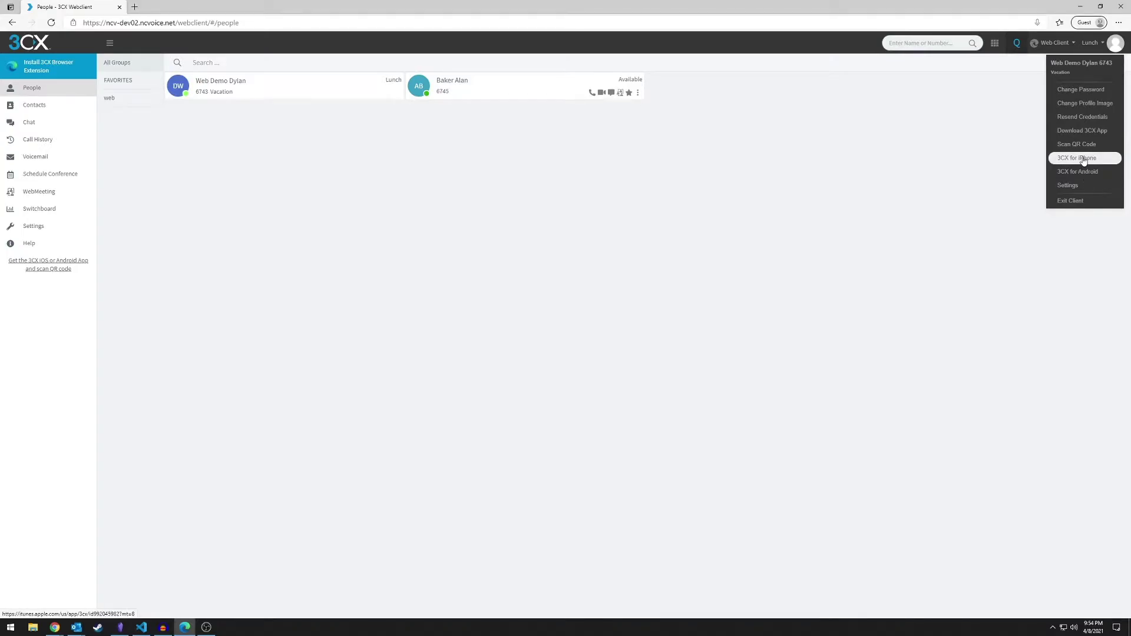
pyautogui.click(1076, 187)
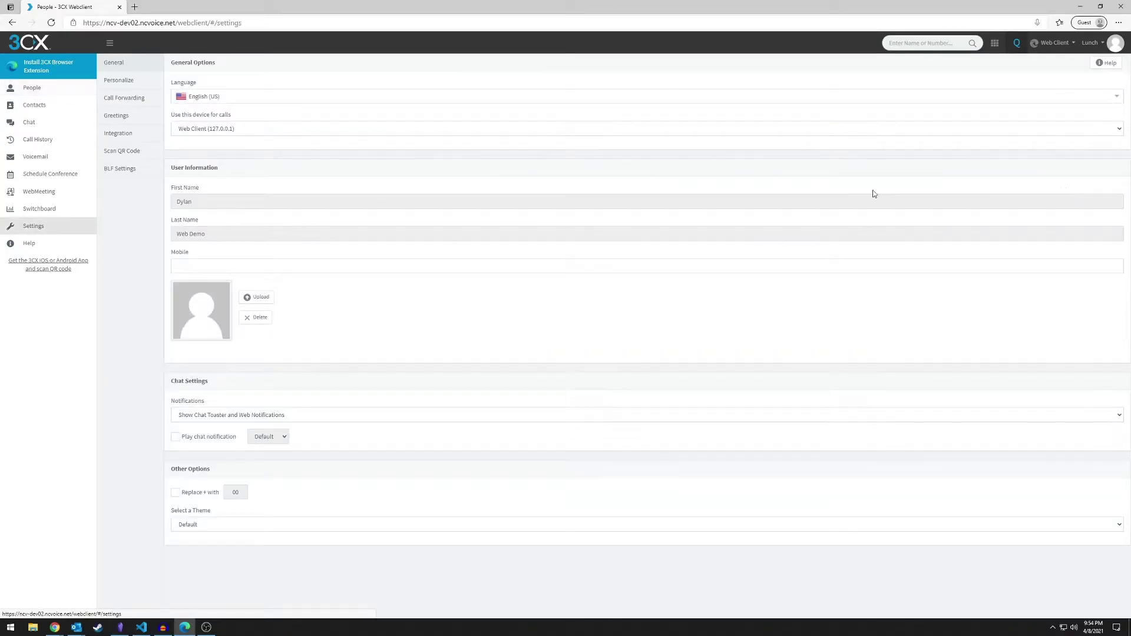
pyautogui.click(53, 95)
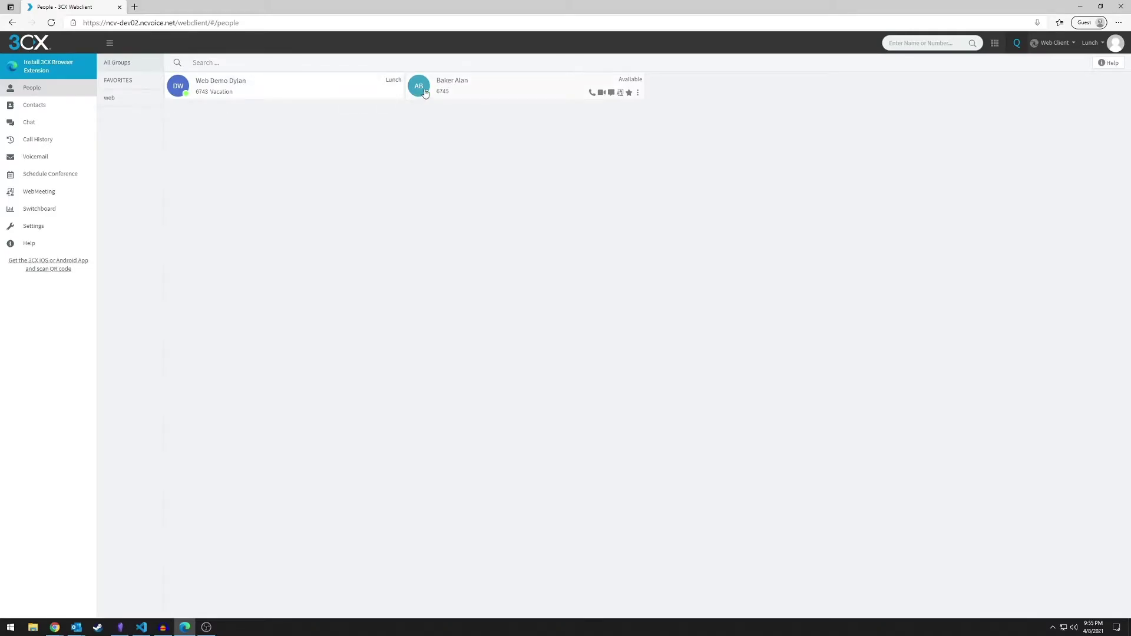
pyautogui.doubleClick(445, 93)
pyautogui.click(444, 107)
pyautogui.click(591, 93)
pyautogui.click(126, 83)
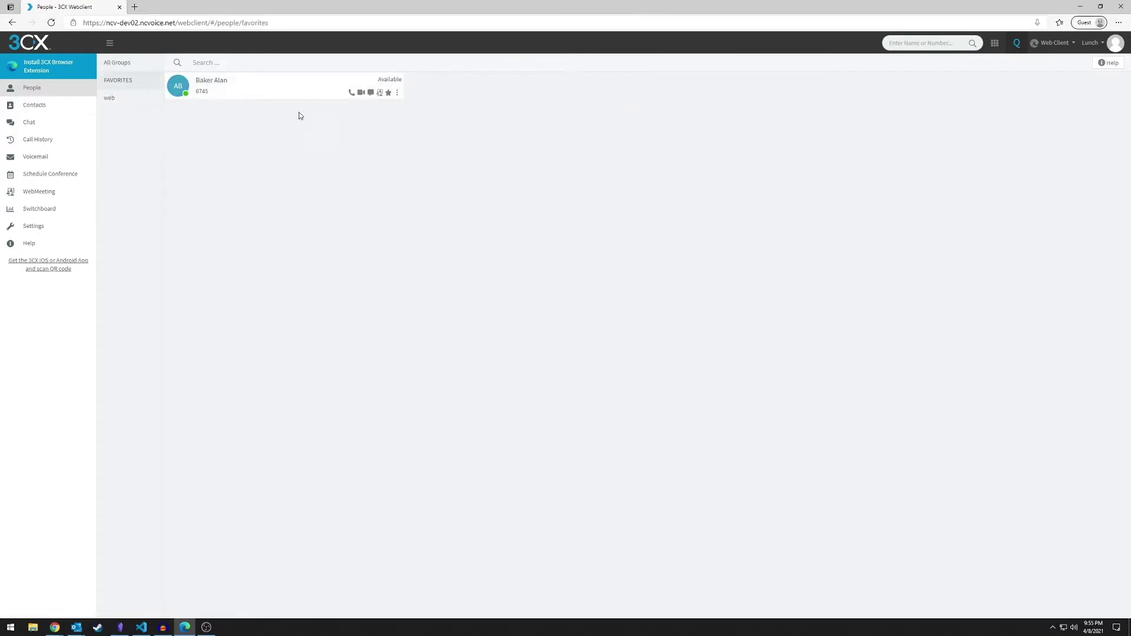
pyautogui.click(140, 66)
pyautogui.click(638, 93)
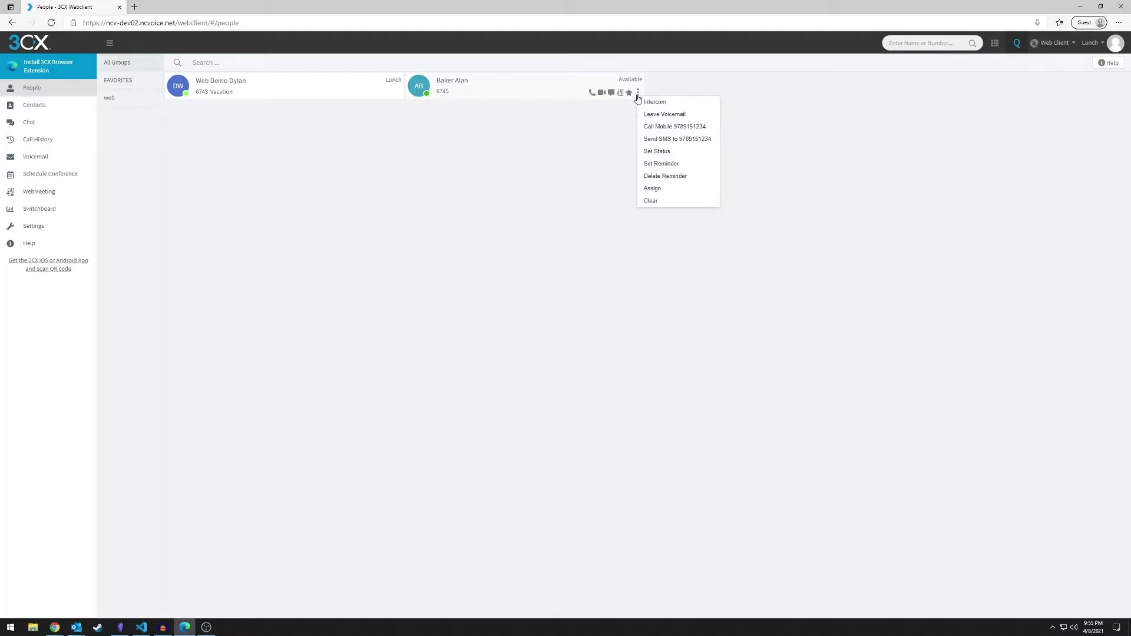
pyautogui.click(687, 104)
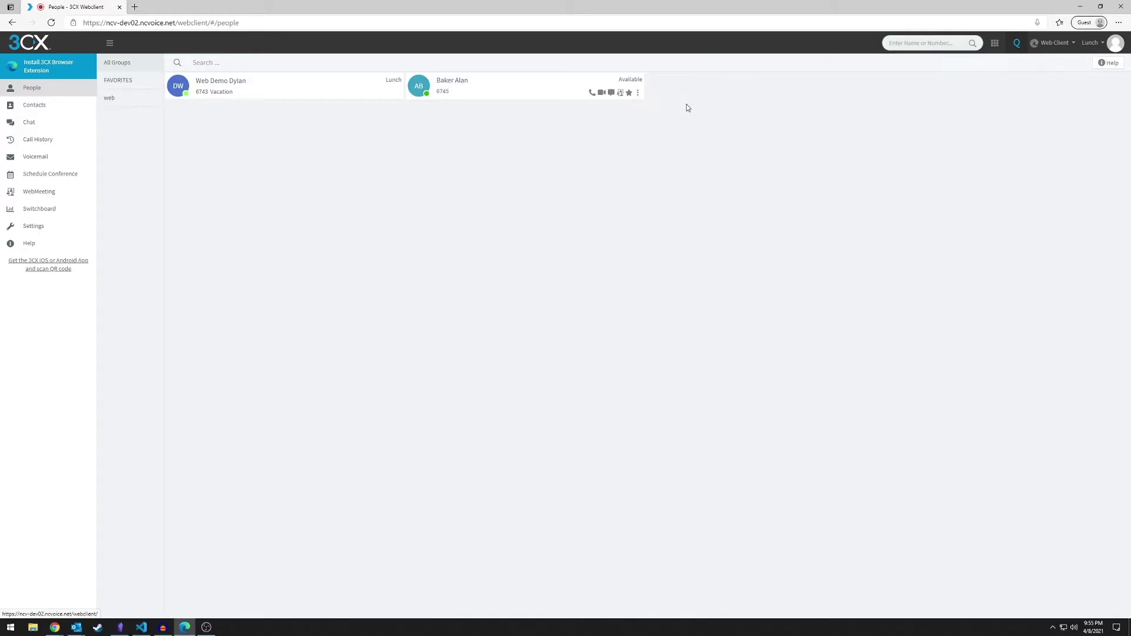
pyautogui.click(1047, 157)
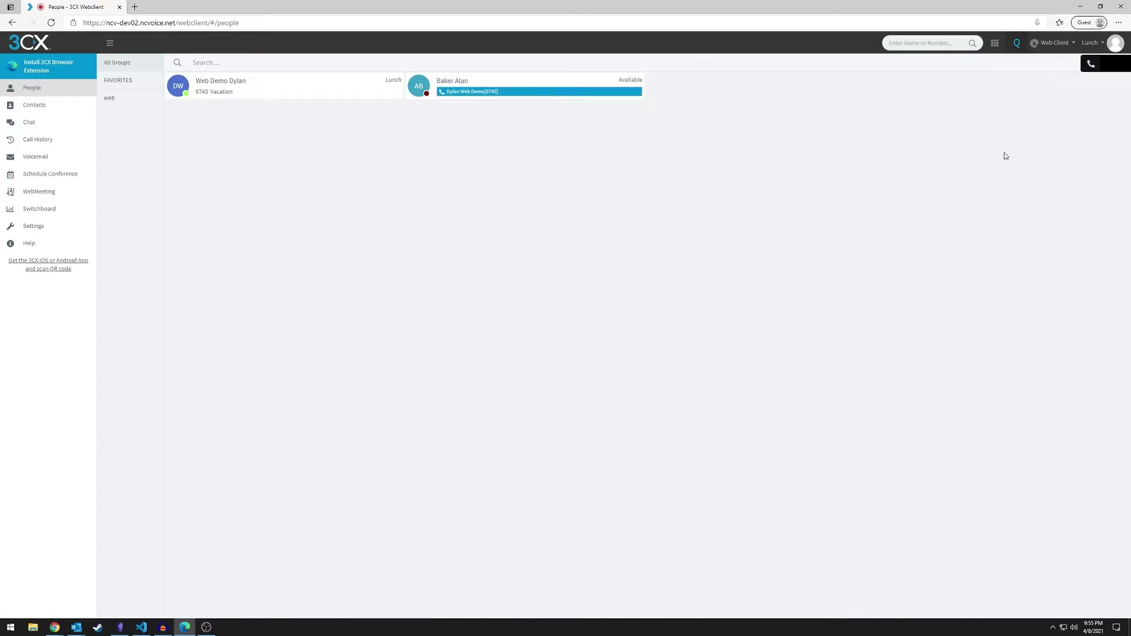
pyautogui.click(637, 93)
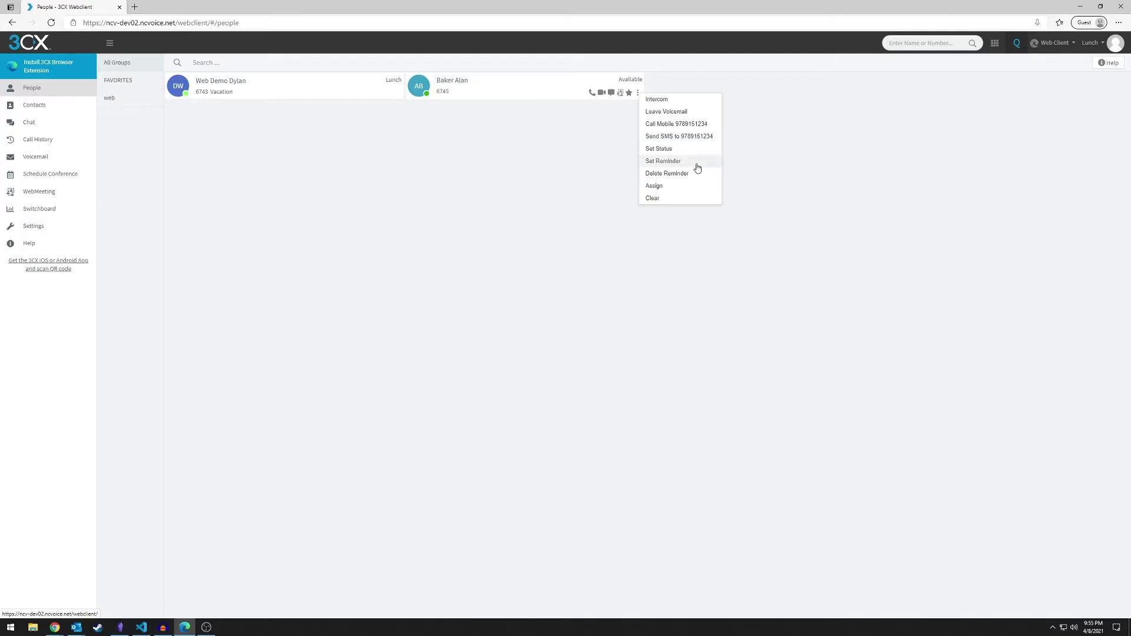
pyautogui.click(681, 147)
pyautogui.click(546, 100)
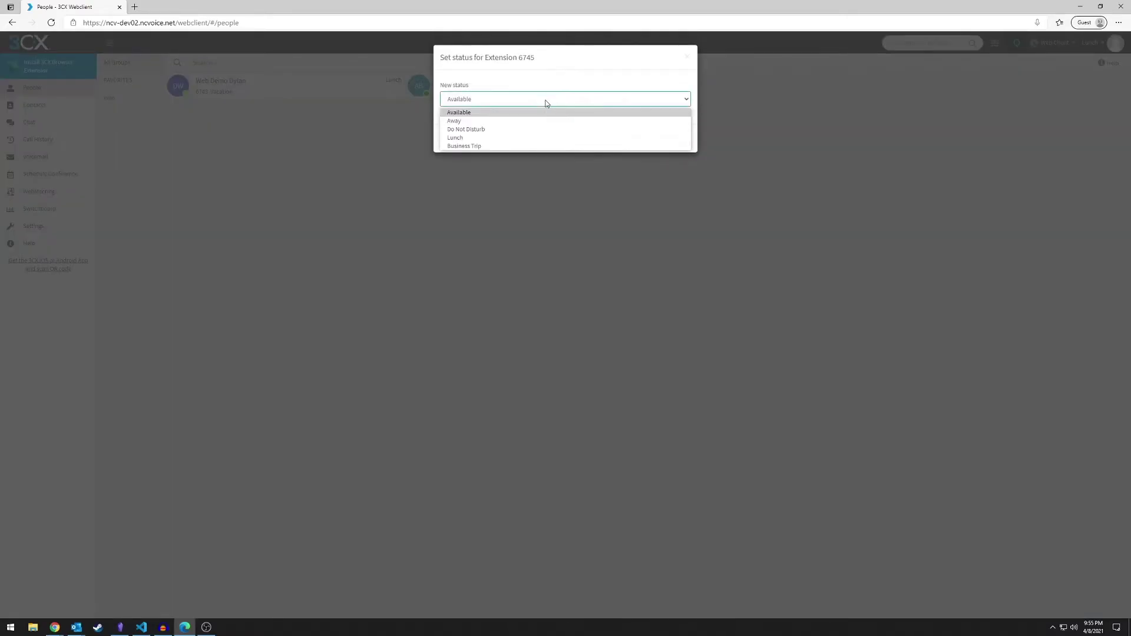
pyautogui.click(556, 96)
pyautogui.click(676, 142)
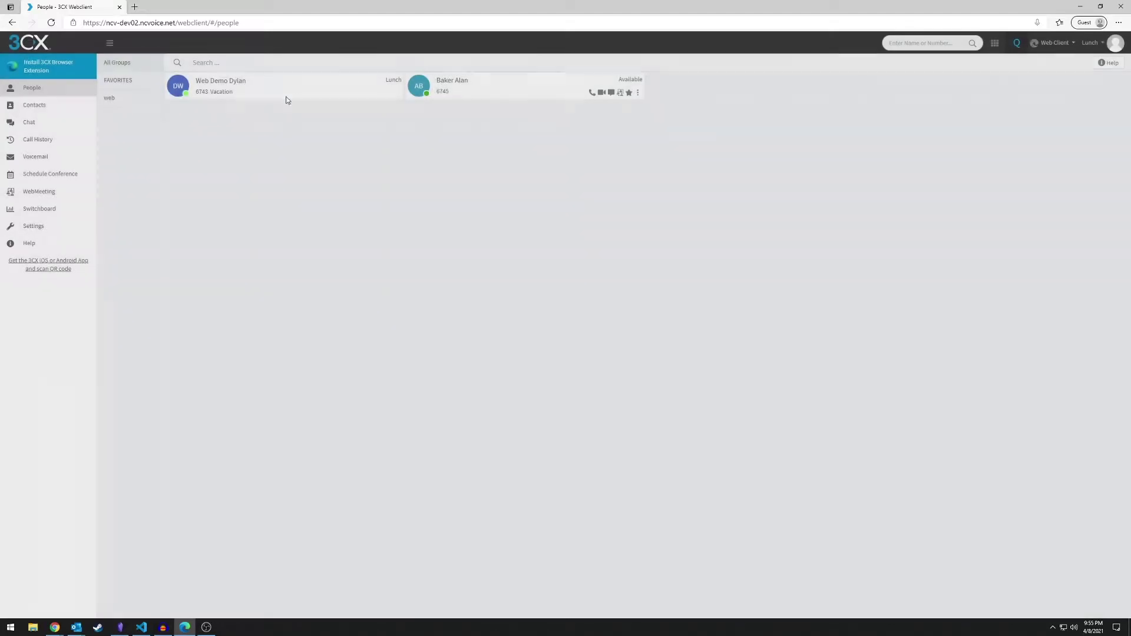
pyautogui.click(642, 96)
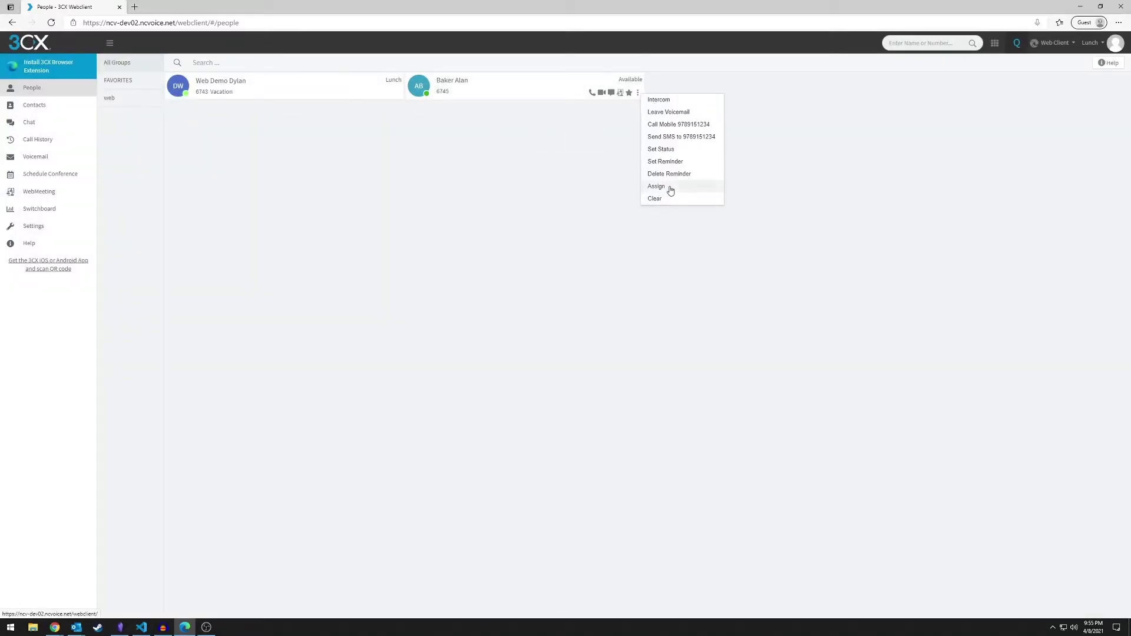
pyautogui.click(741, 238)
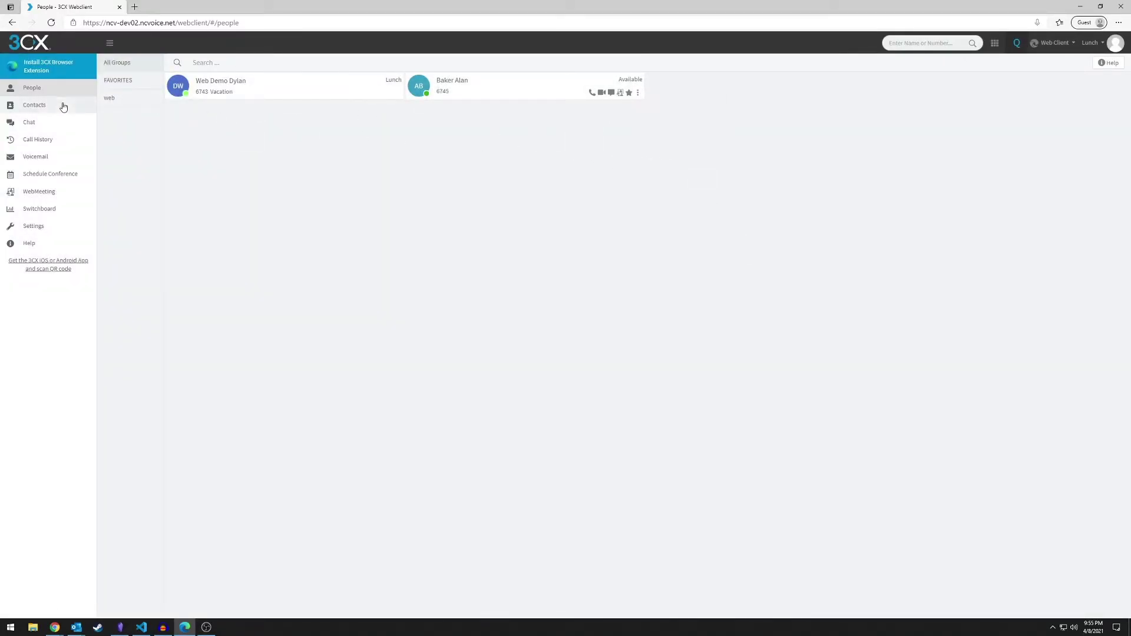
# Browse Company and Personal contacts, then call The One and hang up
pyautogui.click(60, 110)
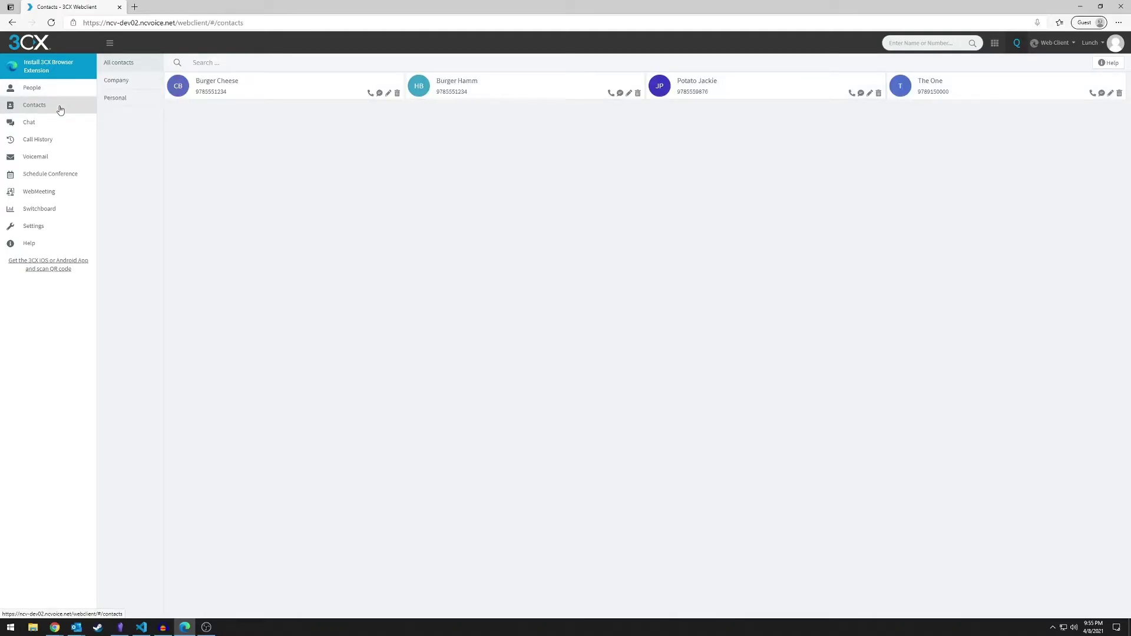
pyautogui.click(149, 86)
pyautogui.click(145, 104)
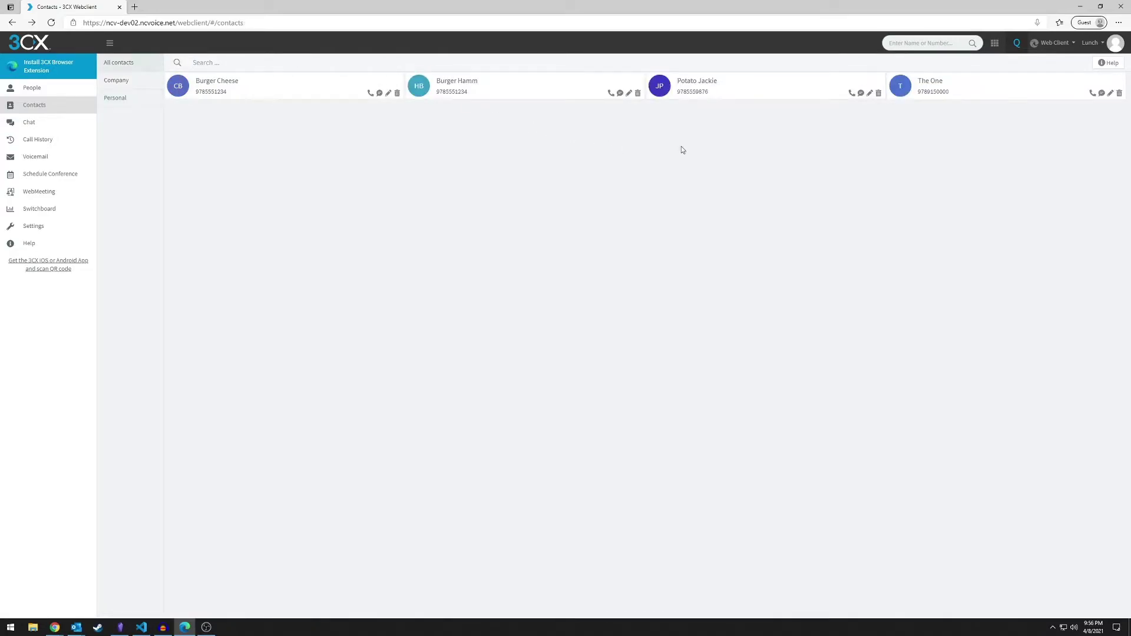
pyautogui.click(1093, 96)
pyautogui.click(1048, 163)
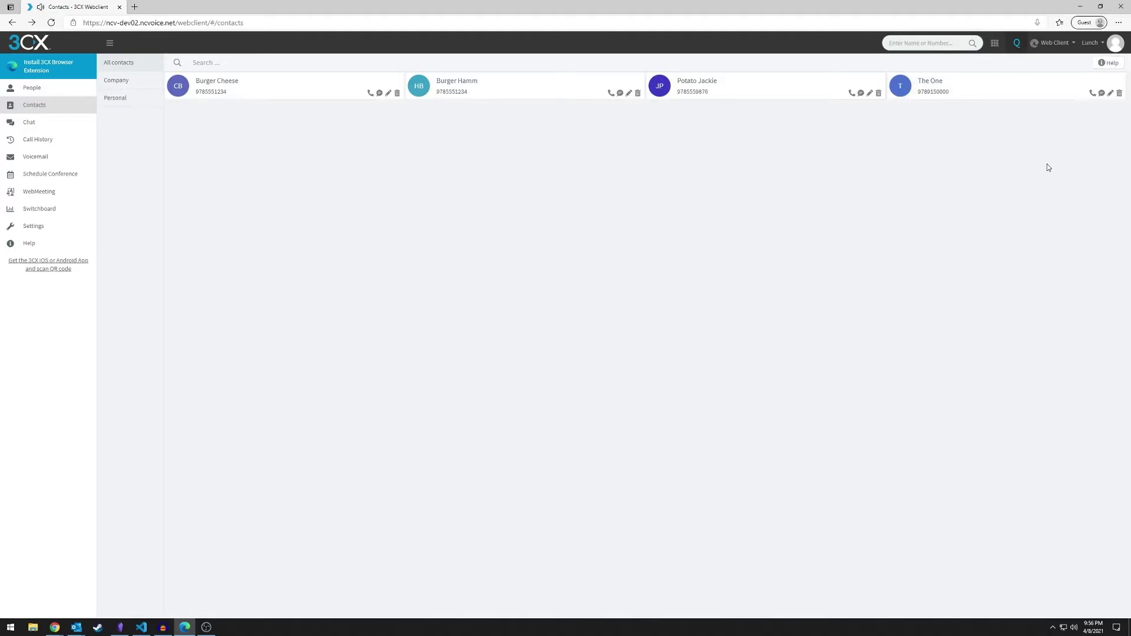
# Delete The One contact and confirm the deletion
pyautogui.click(1111, 94)
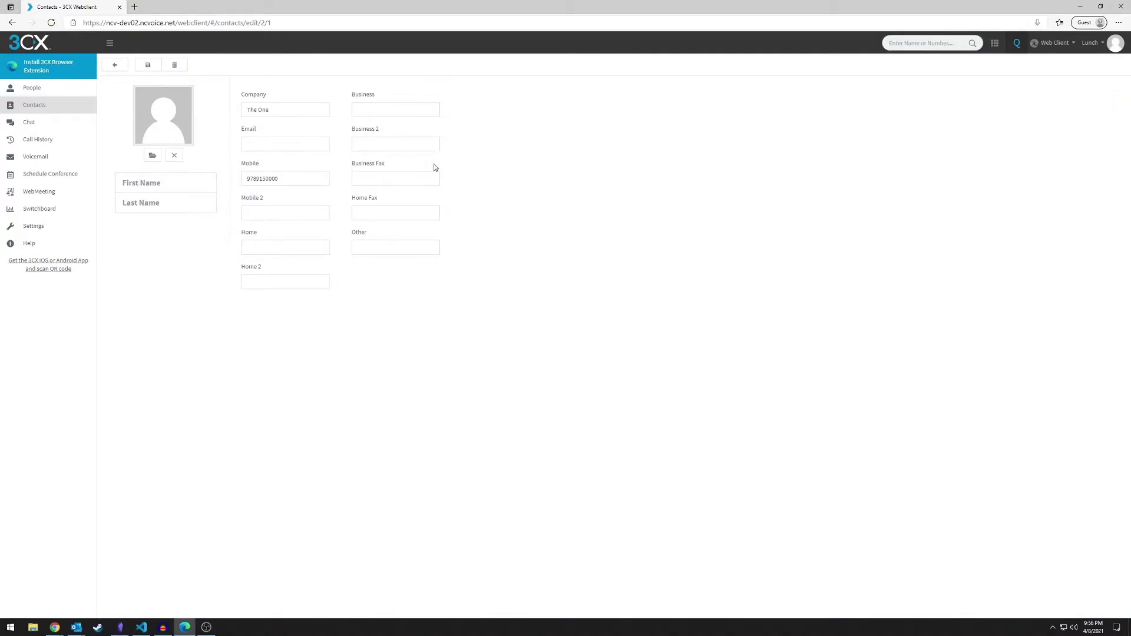
pyautogui.click(286, 179)
pyautogui.click(303, 112)
pyautogui.click(175, 64)
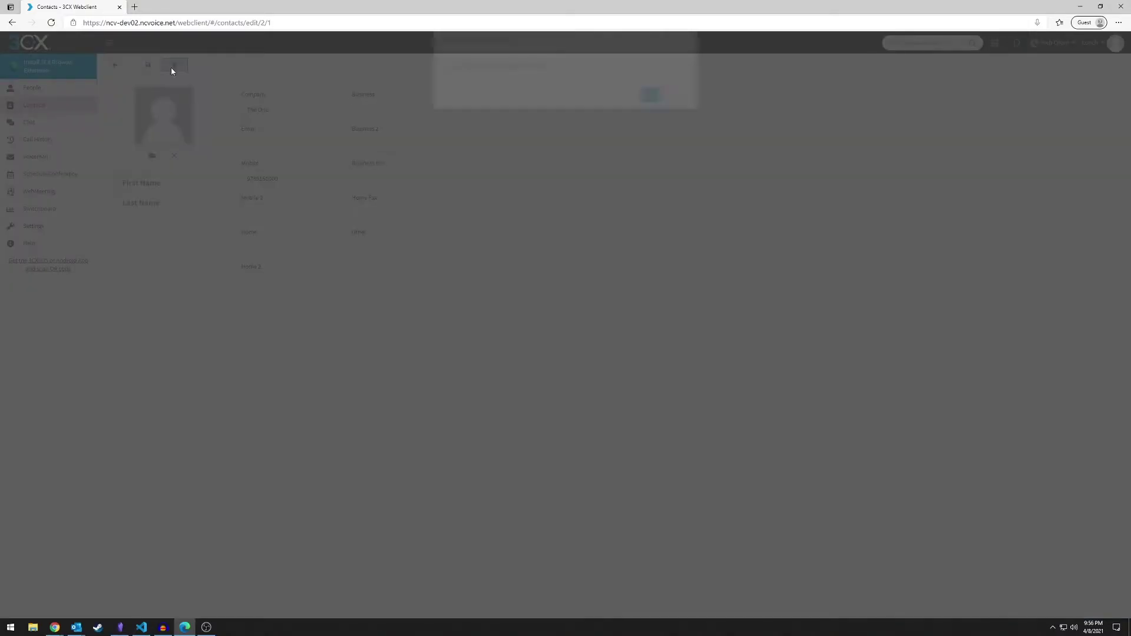
pyautogui.click(649, 115)
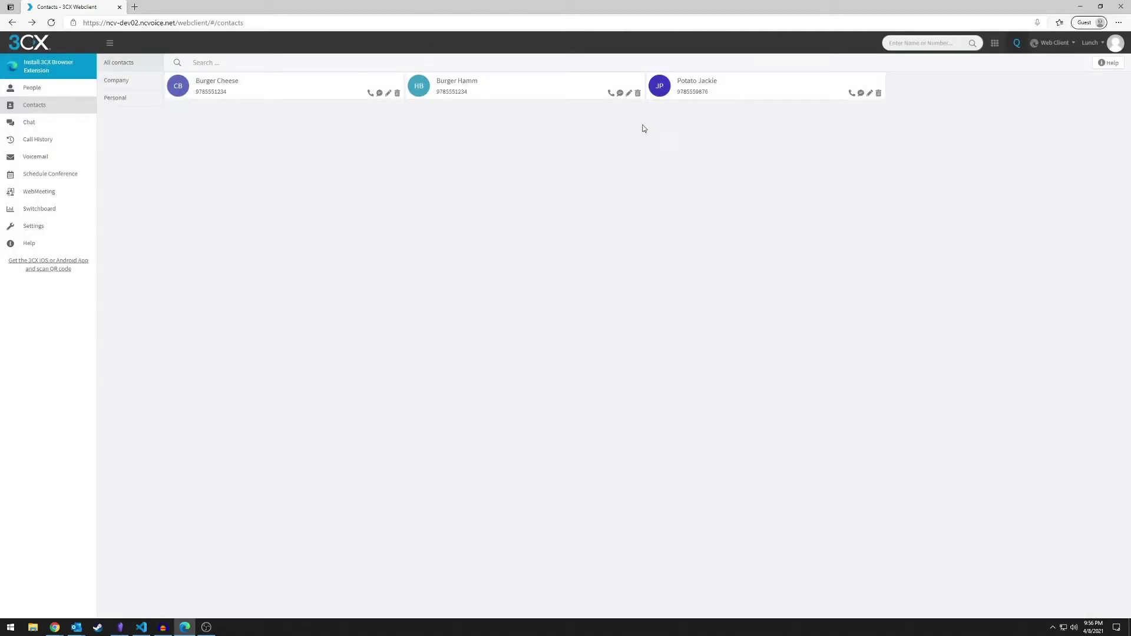
# Change the last digits of the Delicious contact's mobile number and save
pyautogui.click(389, 93)
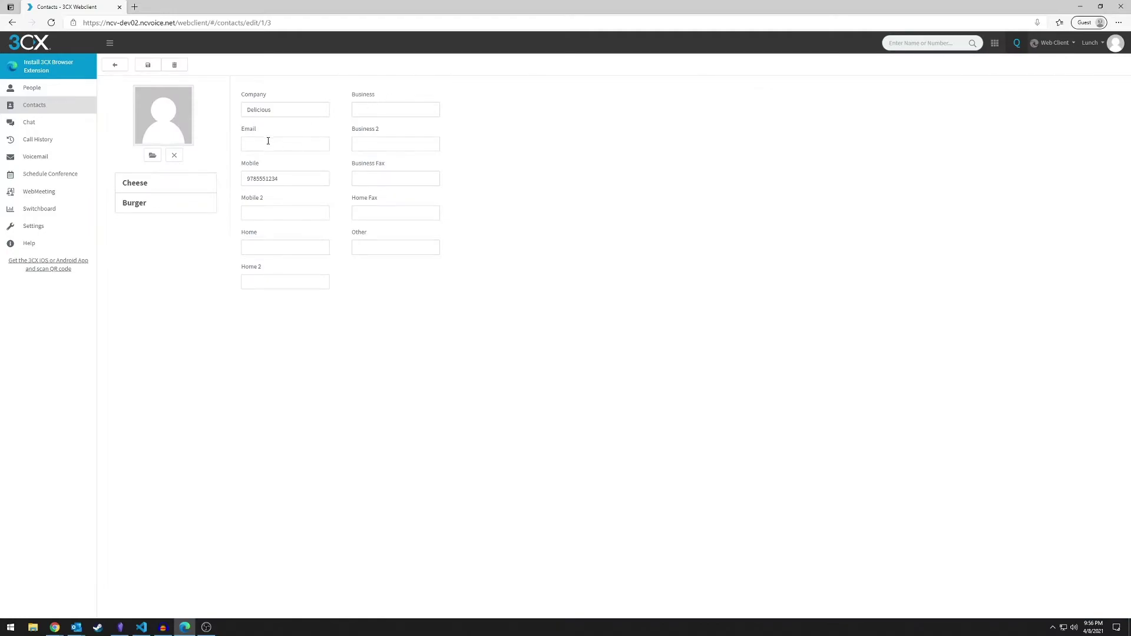
pyautogui.moveTo(291, 178); pyautogui.dragTo(266, 180)
pyautogui.write('5678')
pyautogui.click(148, 65)
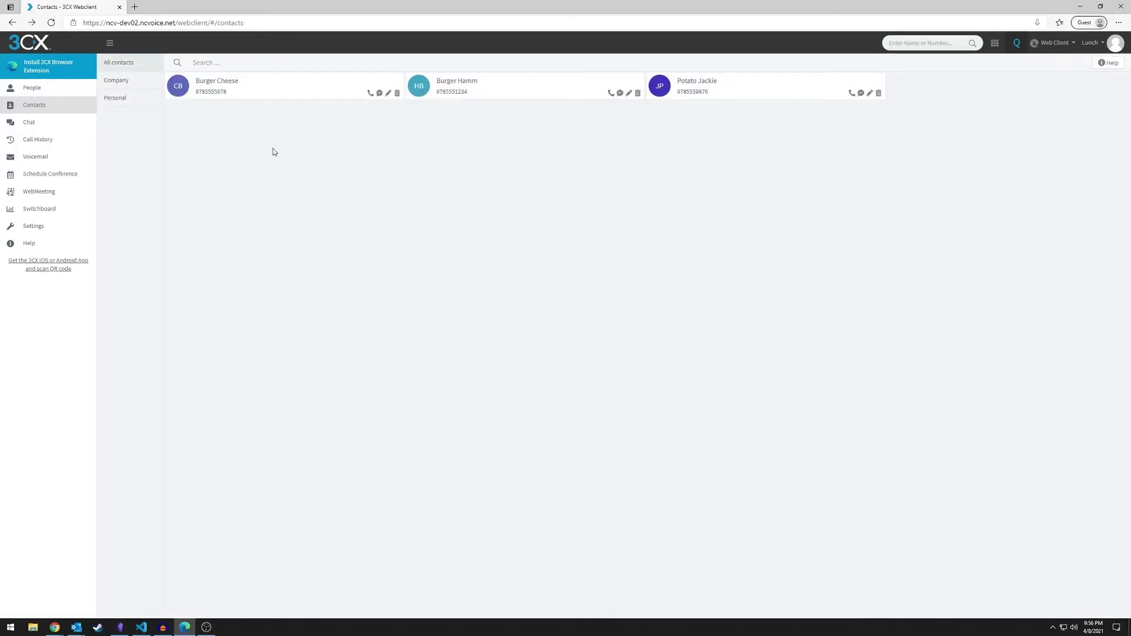
# In Chat, start a group conversation with extensions 2007, 2006 and 2005
pyautogui.click(51, 123)
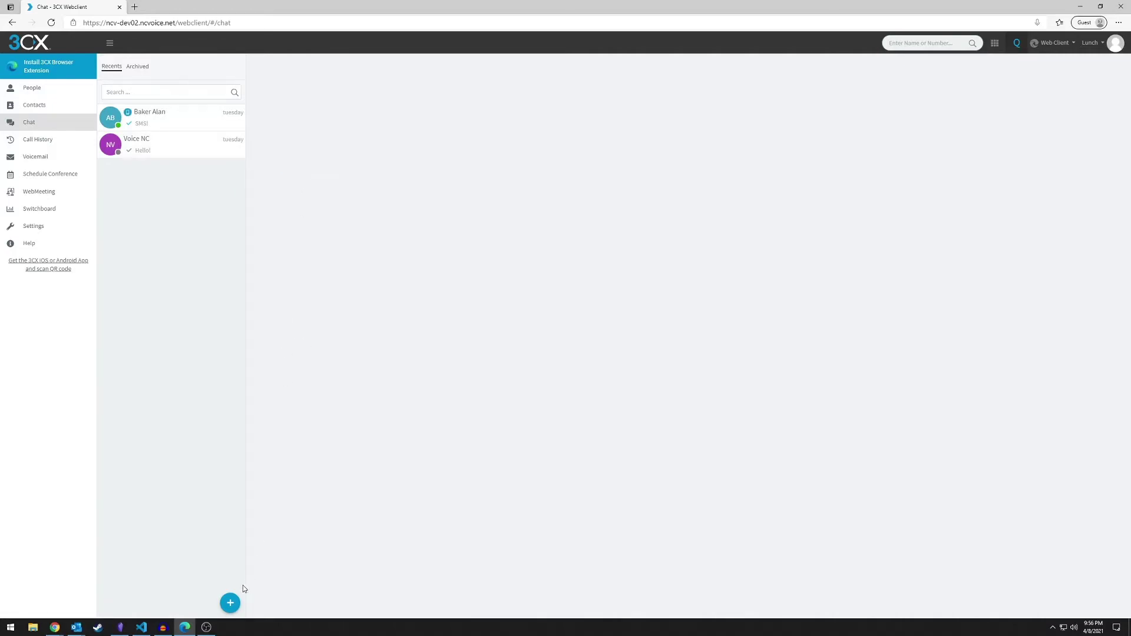
pyautogui.click(230, 605)
pyautogui.click(230, 580)
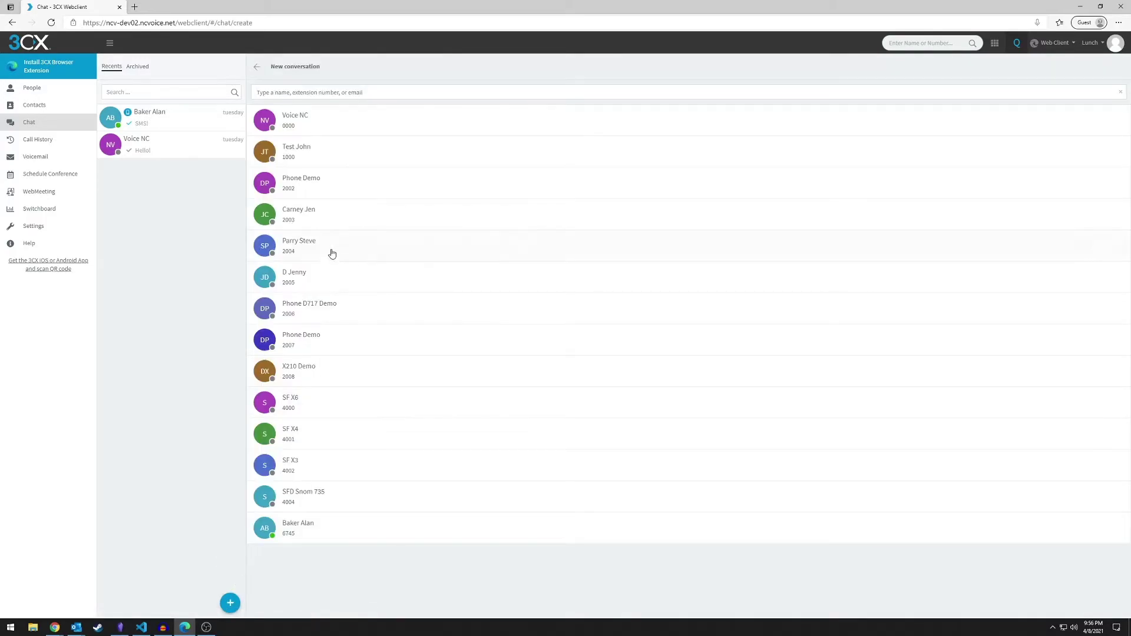
pyautogui.click(234, 599)
pyautogui.click(229, 560)
pyautogui.click(314, 335)
pyautogui.click(317, 308)
pyautogui.click(316, 278)
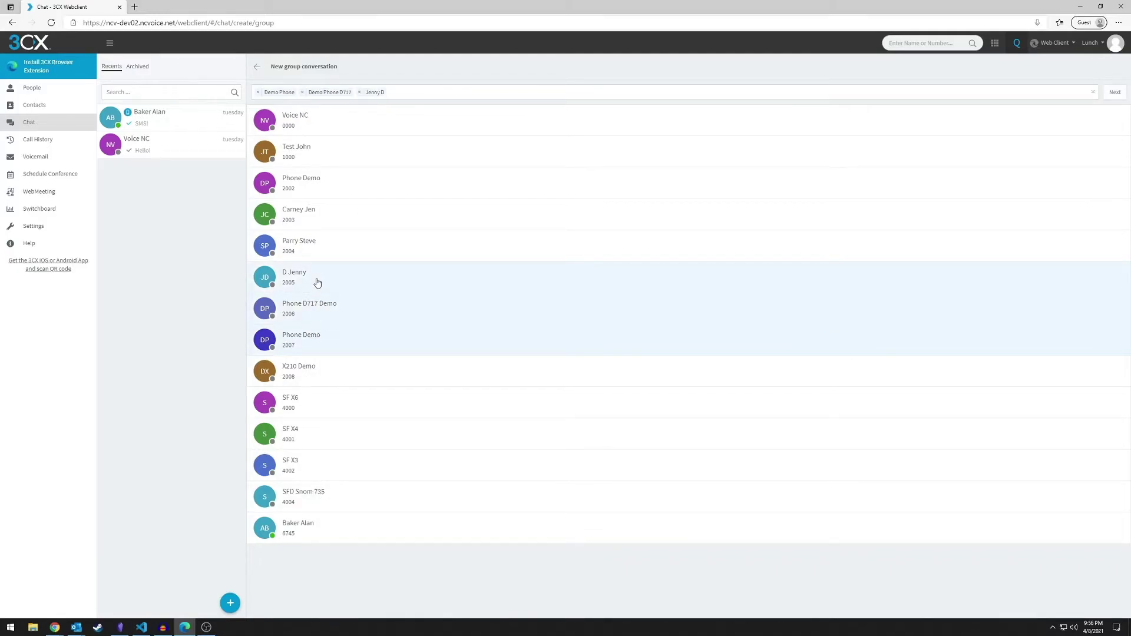
# Send 'Hi there!' as an SMS to a new +1 mobile number, then view Call History
pyautogui.click(237, 607)
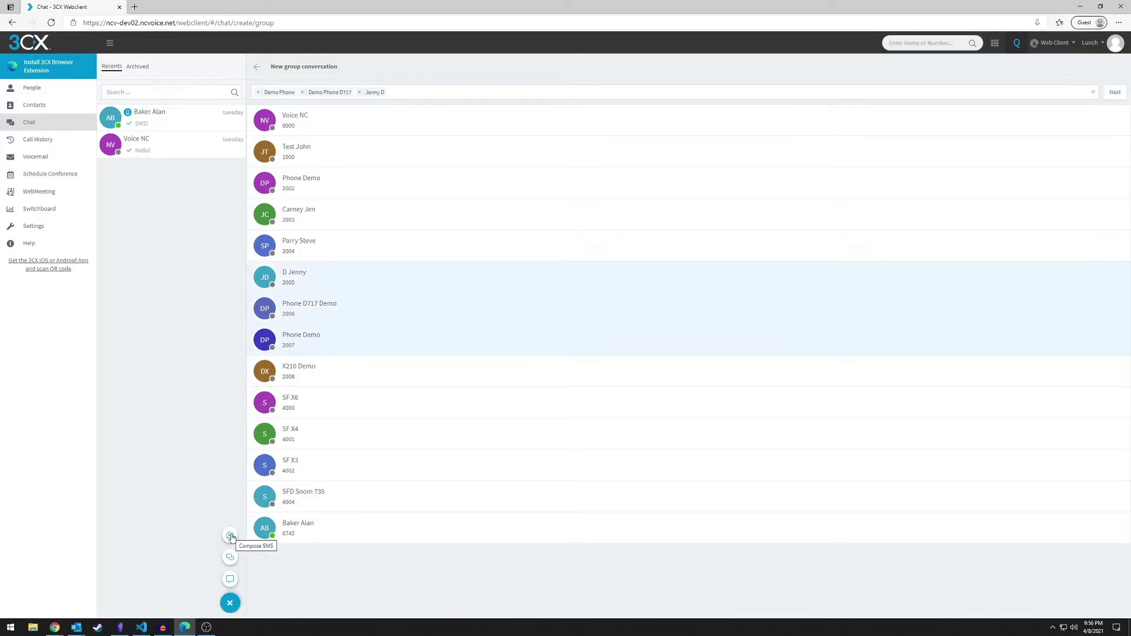
pyautogui.click(229, 535)
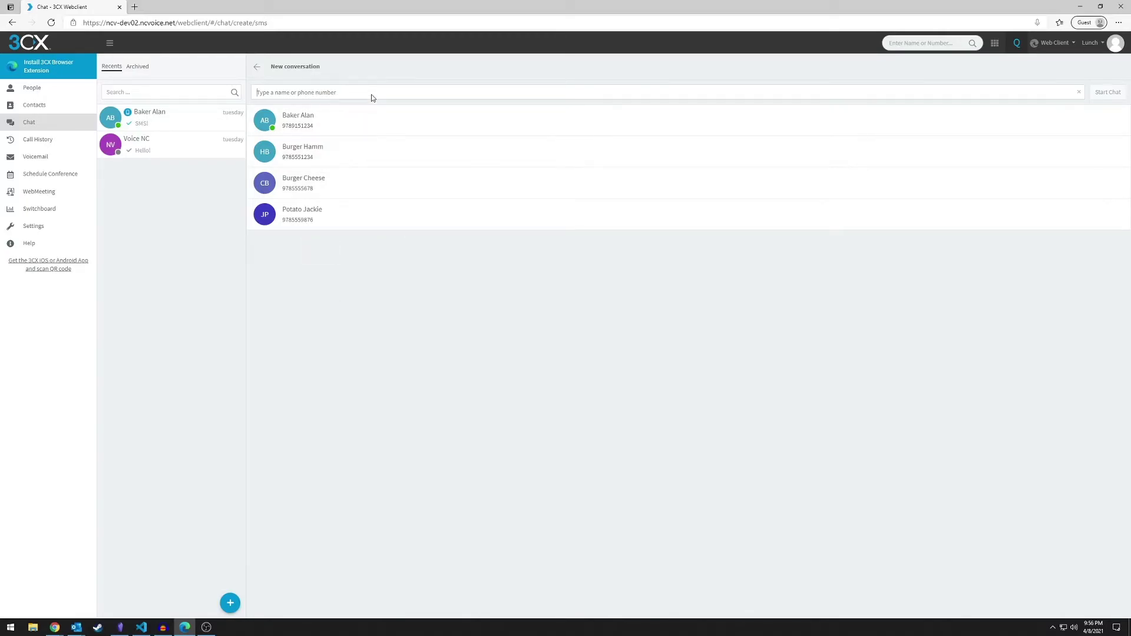
pyautogui.press('Return')
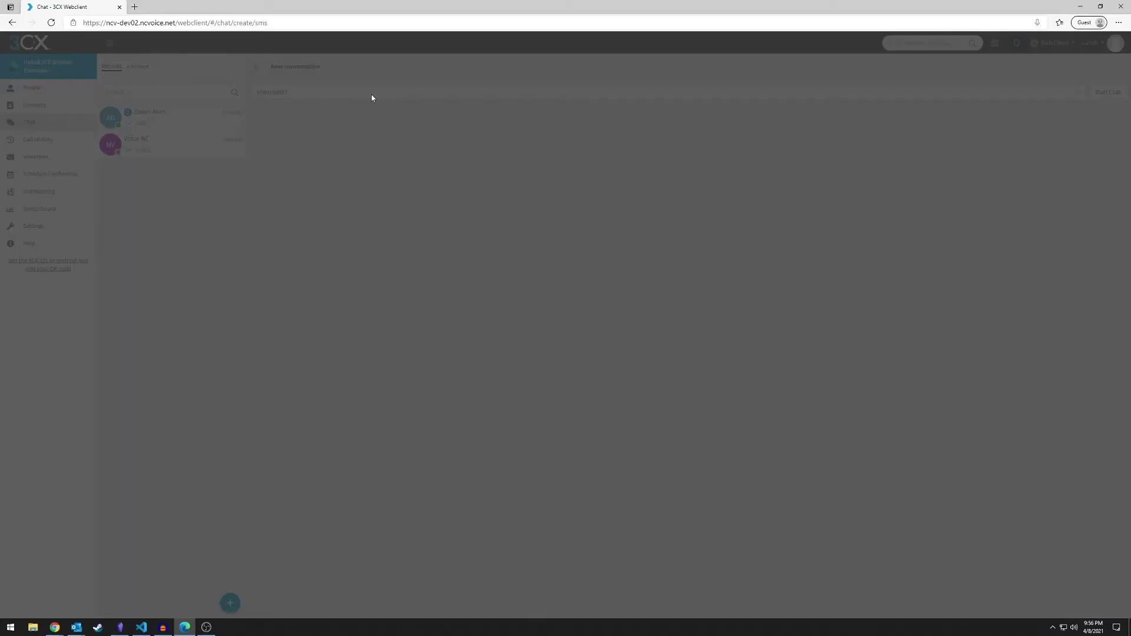
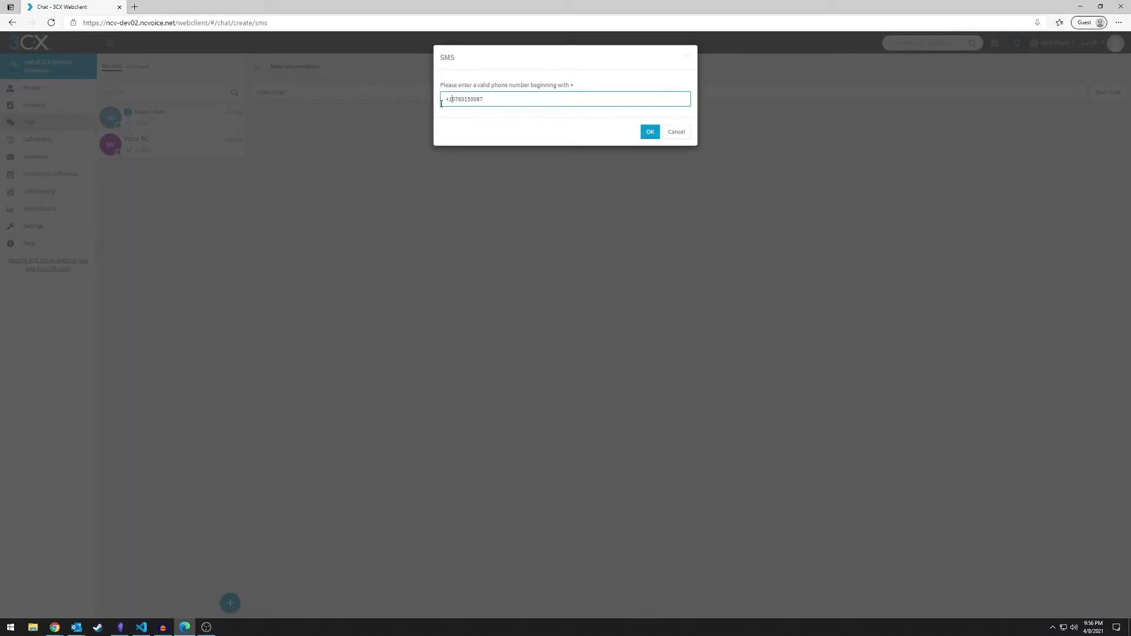
pyautogui.click(651, 131)
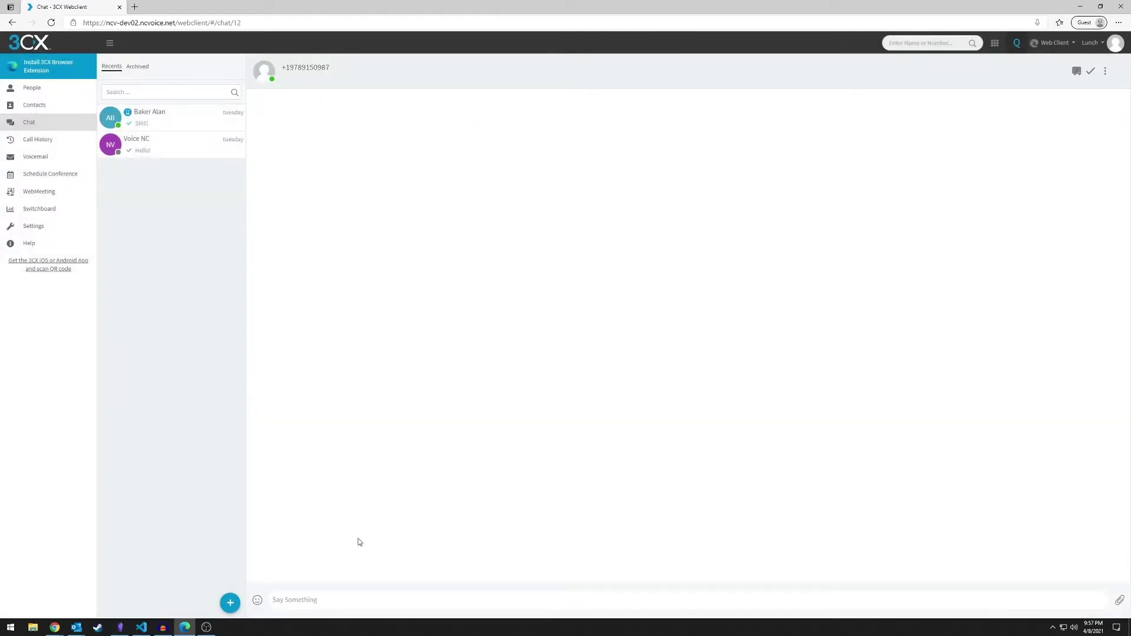
pyautogui.write('Hi there!')
pyautogui.press('Return')
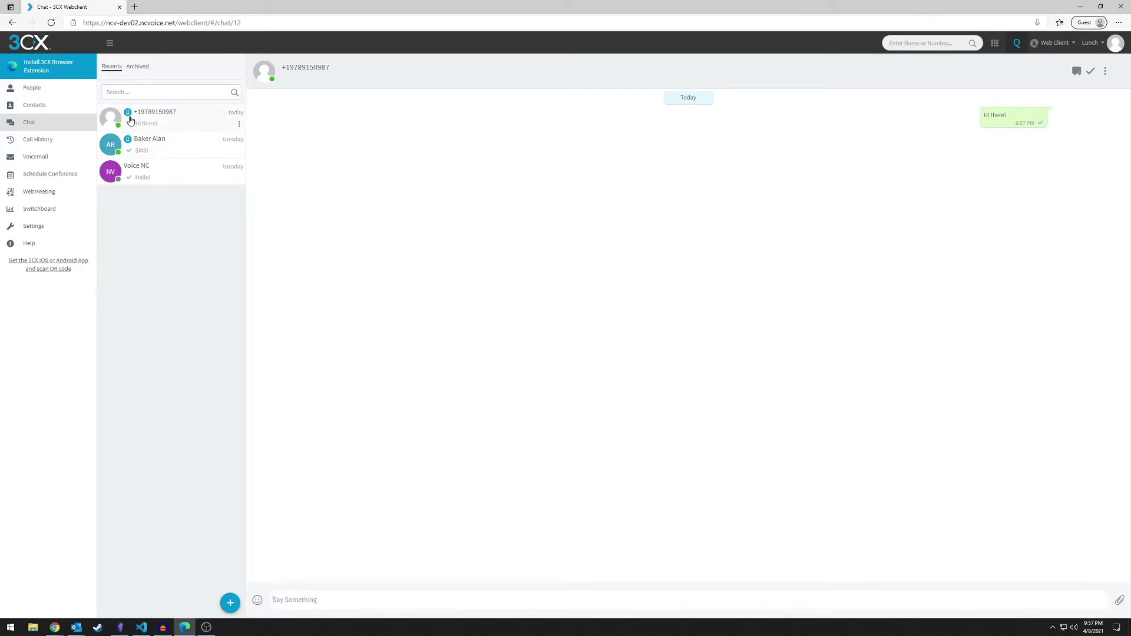
pyautogui.click(130, 175)
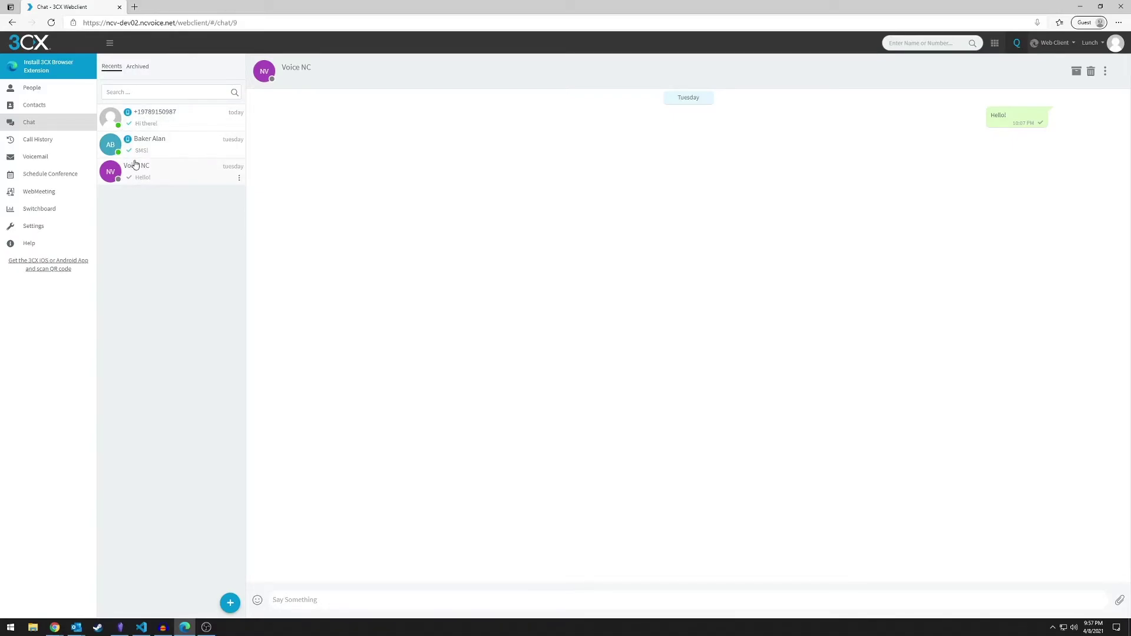
pyautogui.click(61, 148)
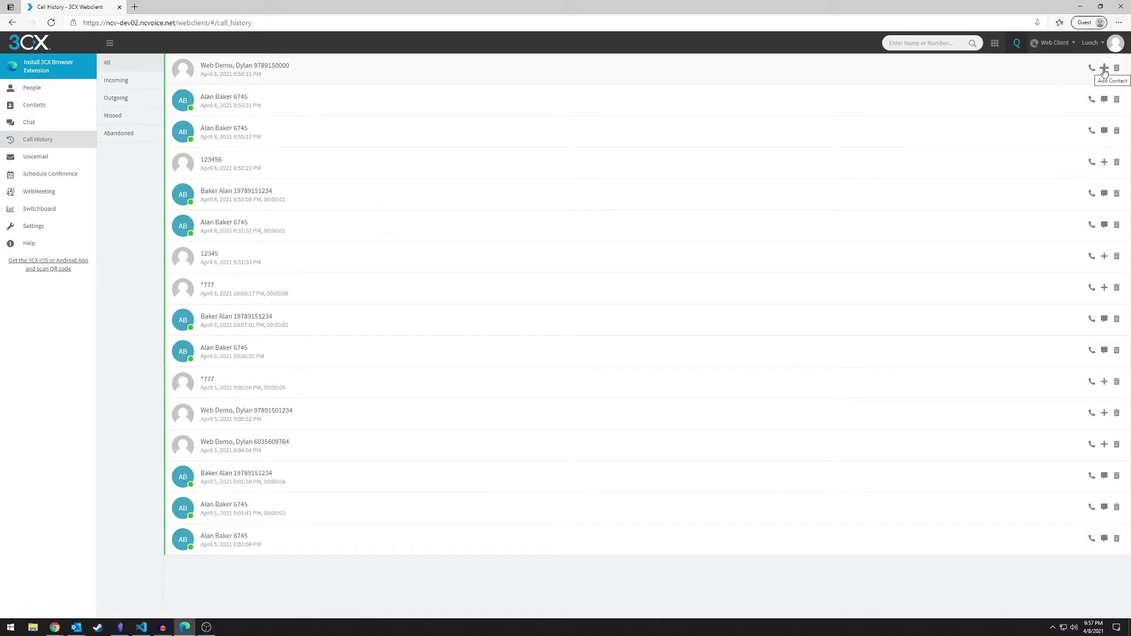
# Filter call history by Outgoing, Missed, Abandoned and All, then open Voicemail
pyautogui.click(114, 96)
pyautogui.click(114, 115)
pyautogui.click(121, 133)
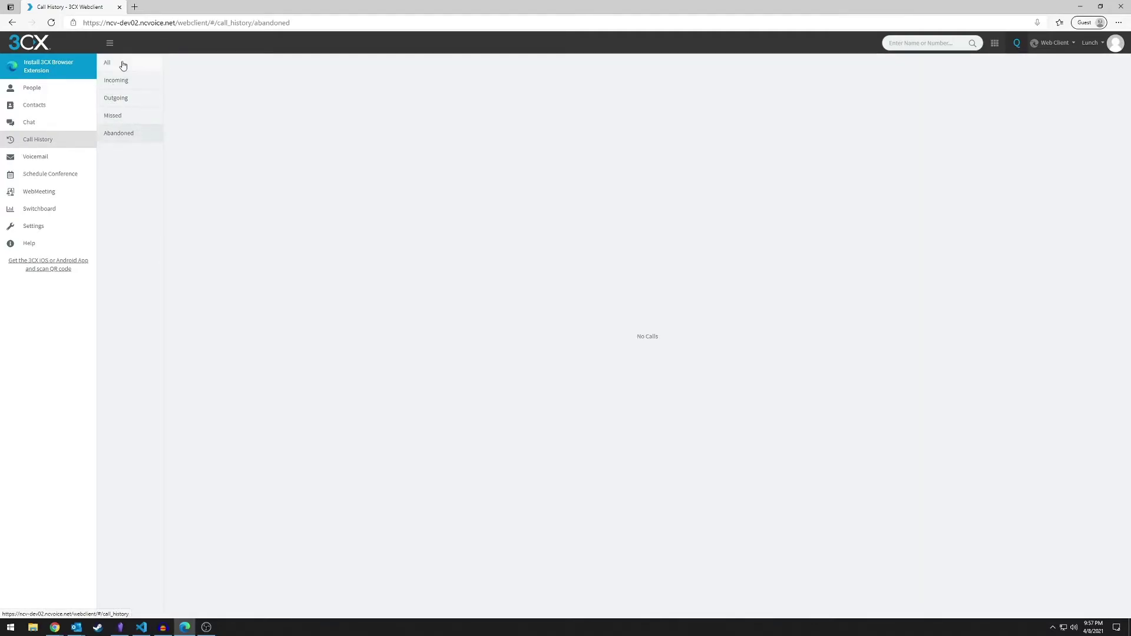
pyautogui.click(120, 63)
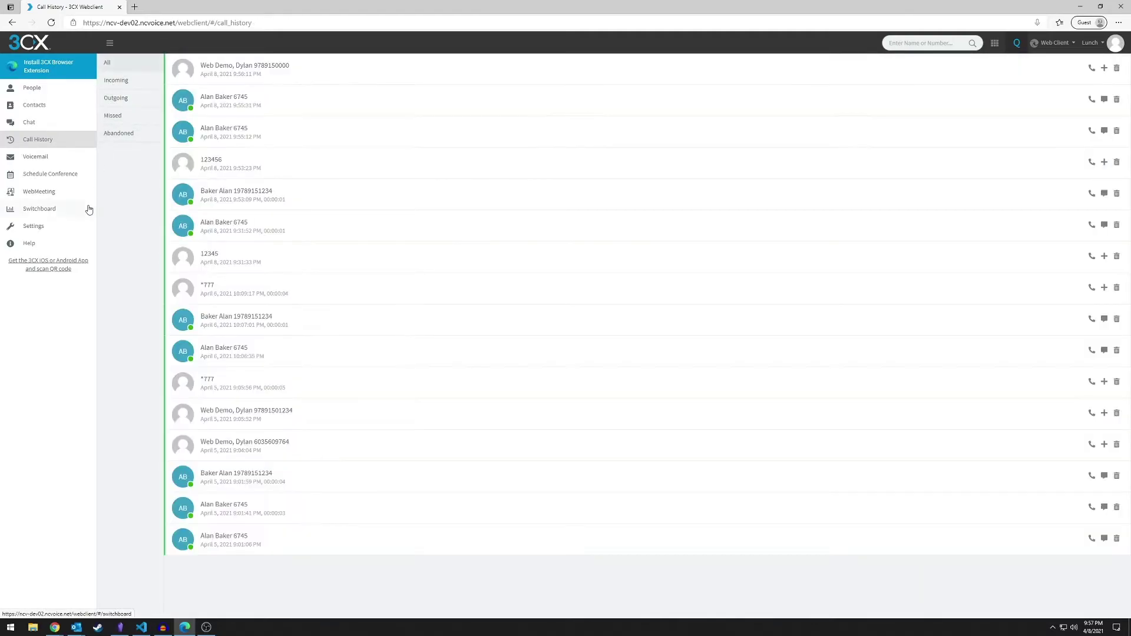
pyautogui.click(63, 159)
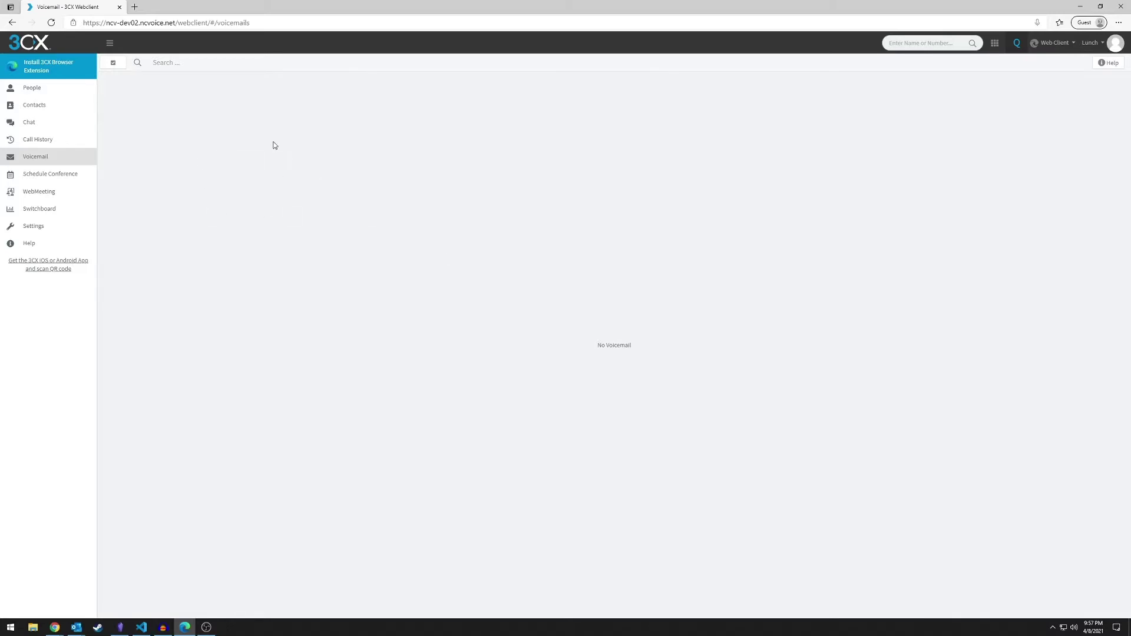
# Start a later video conference at hour 01 with subject 'Test'
pyautogui.click(52, 186)
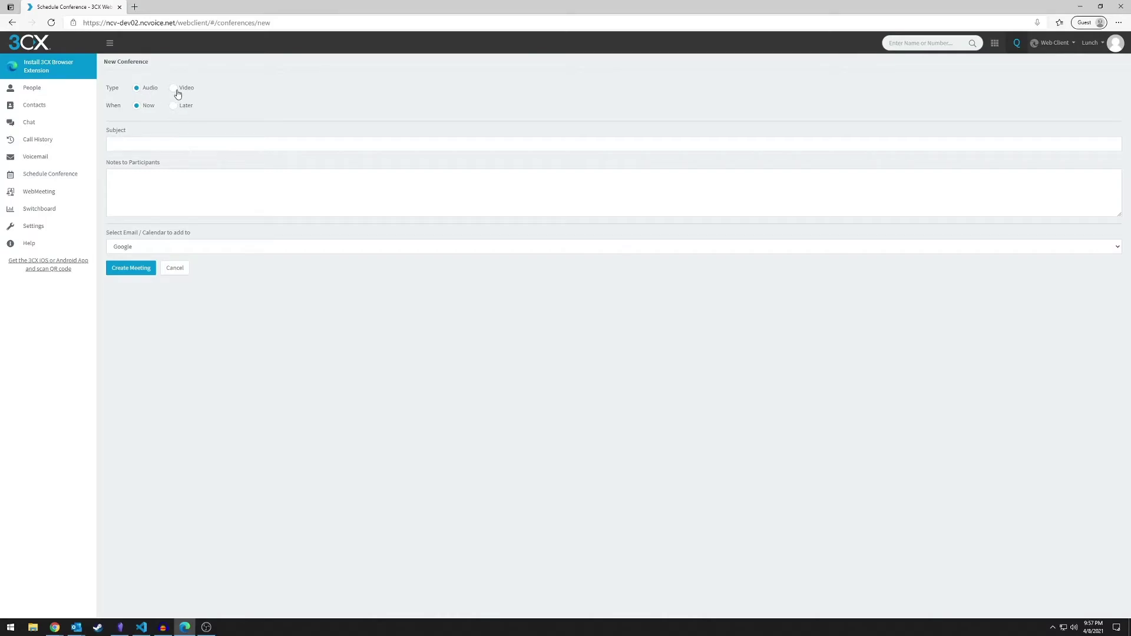
pyautogui.click(177, 91)
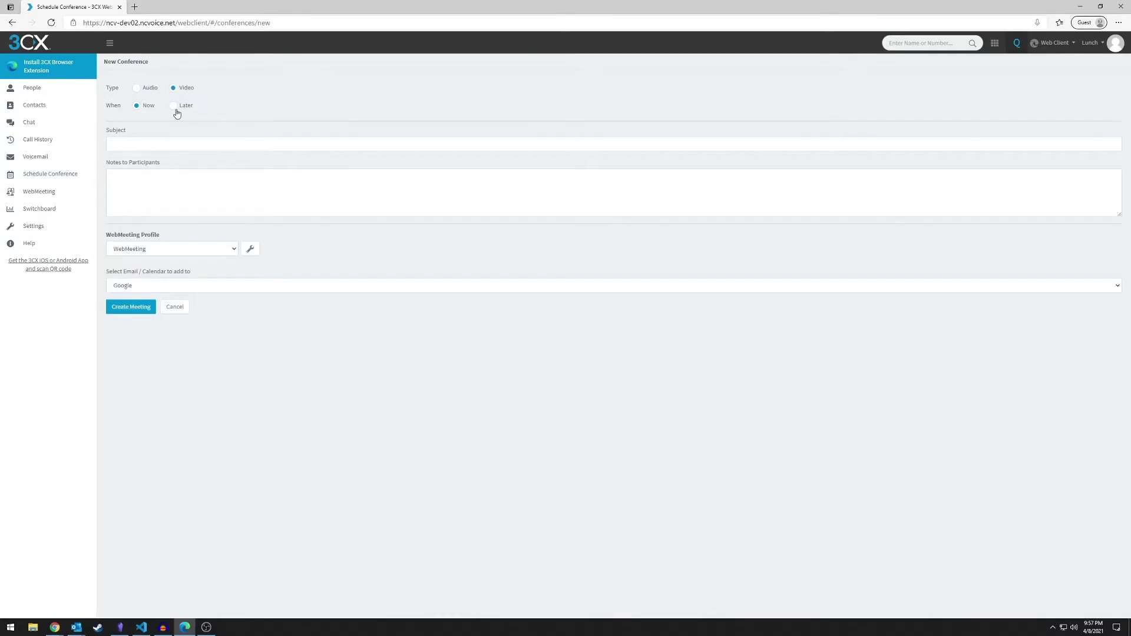
pyautogui.click(175, 107)
pyautogui.click(239, 126)
pyautogui.click(238, 126)
pyautogui.click(239, 126)
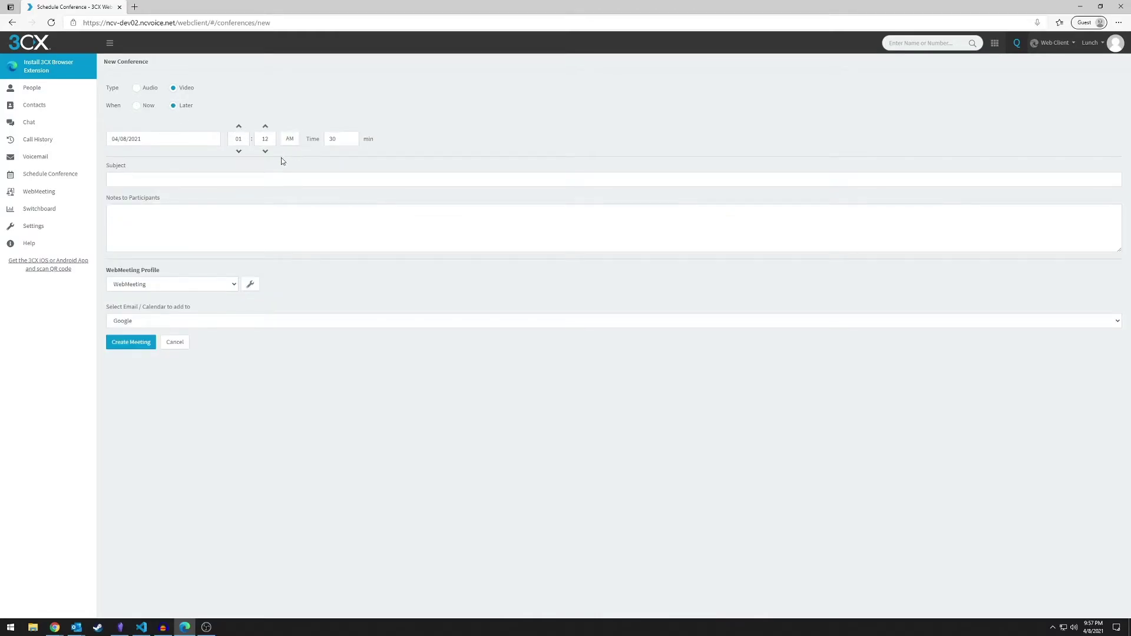
pyautogui.click(280, 182)
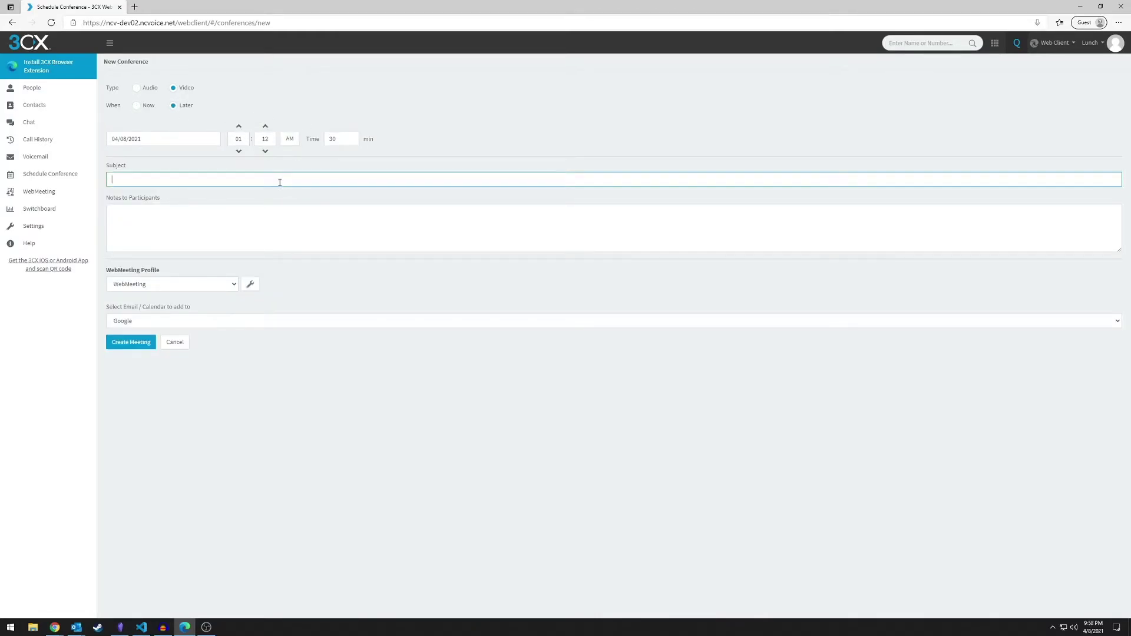
pyautogui.write('Test')
# Add it to the Microsoft 365 calendar on 04/09/2021 and create the meeting
pyautogui.click(215, 285)
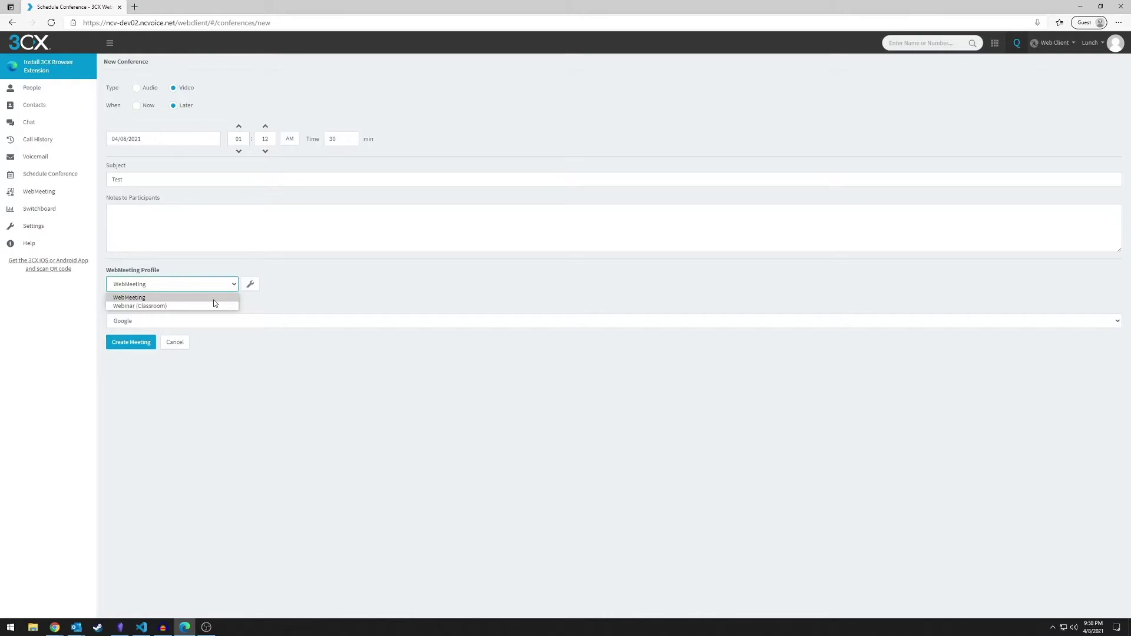
pyautogui.click(202, 311)
pyautogui.click(193, 323)
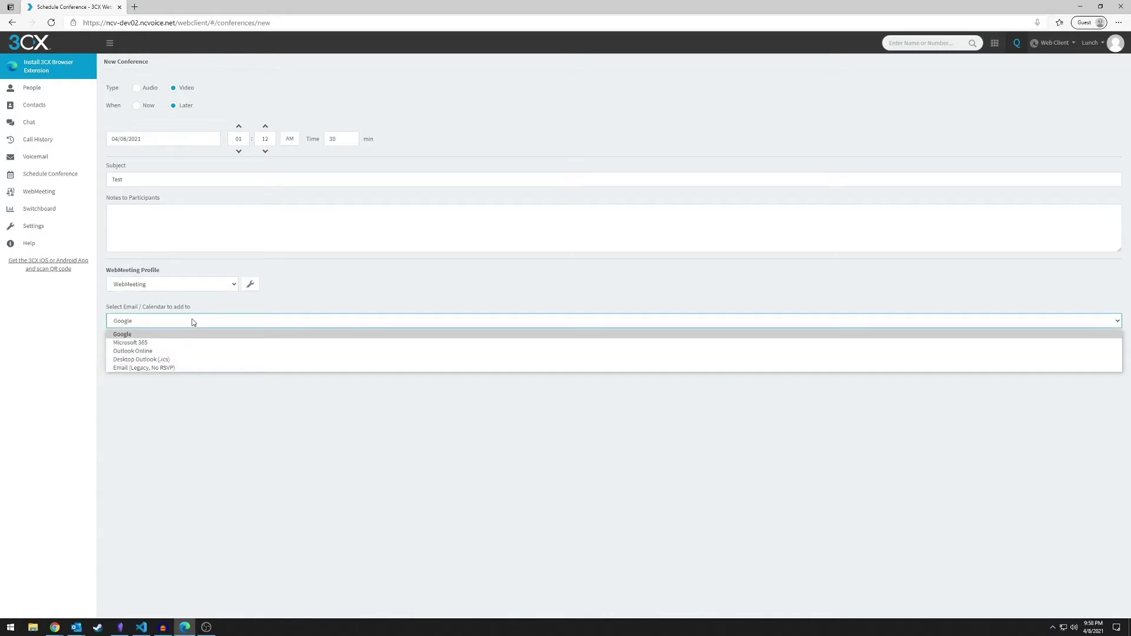
pyautogui.click(163, 345)
pyautogui.click(163, 322)
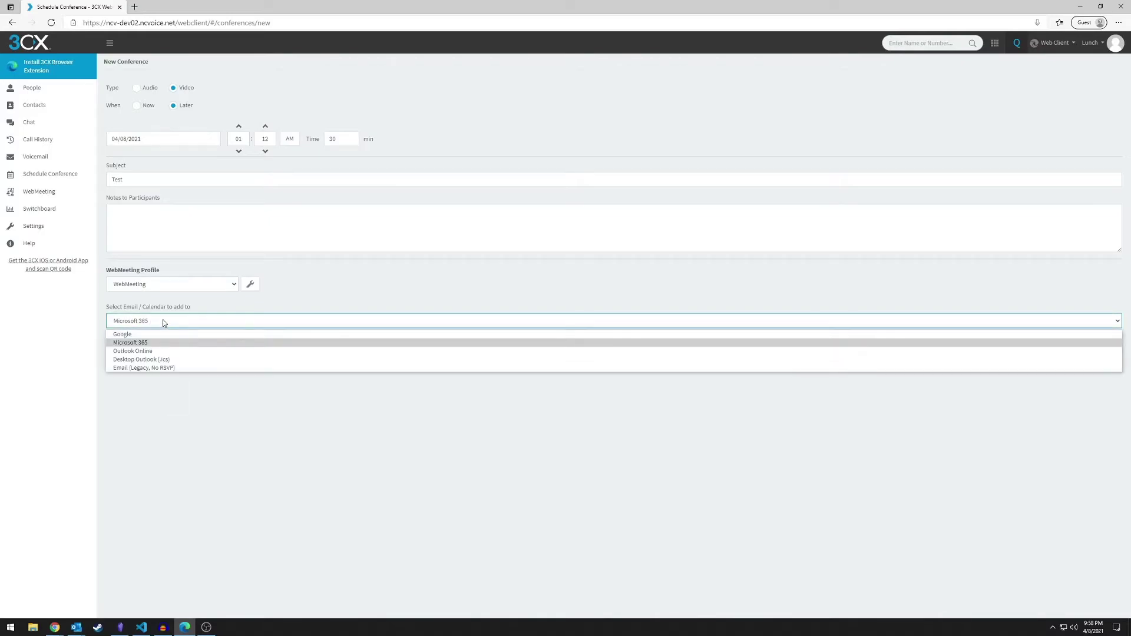
pyautogui.click(164, 320)
pyautogui.click(130, 346)
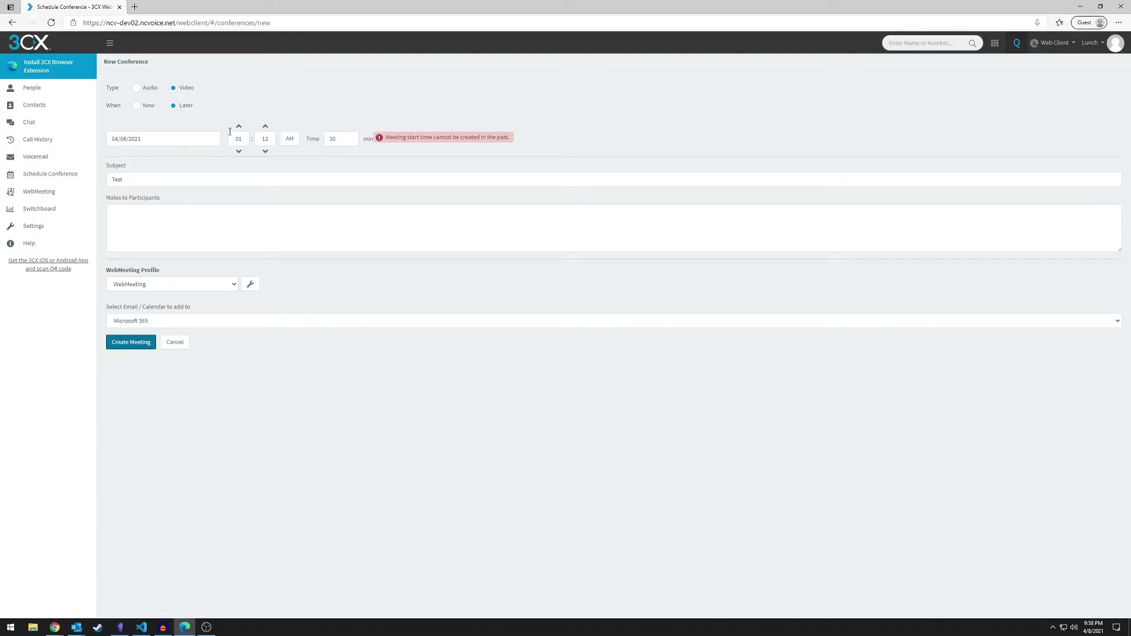
pyautogui.click(171, 139)
pyautogui.click(198, 212)
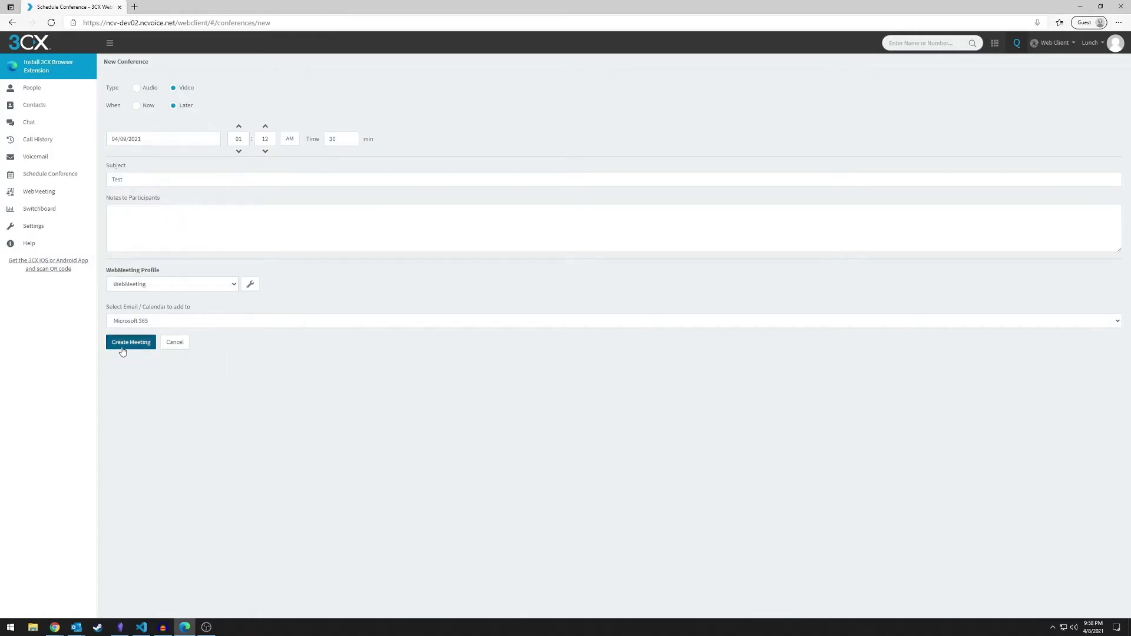
pyautogui.click(121, 348)
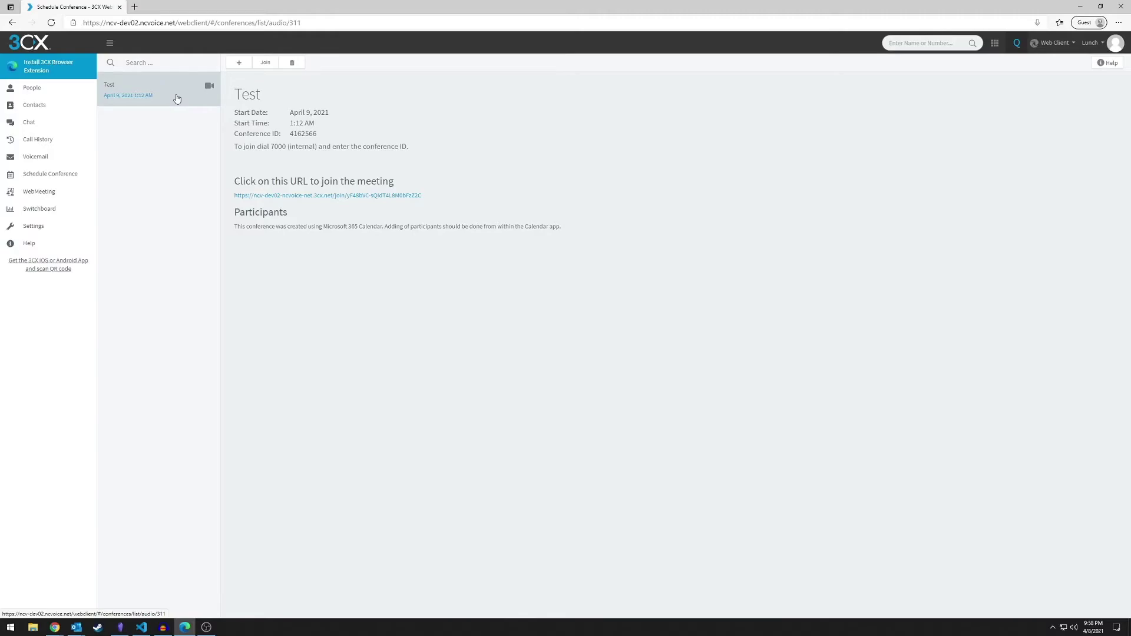
# Delete the Test conference and go to WebMeeting
pyautogui.click(291, 65)
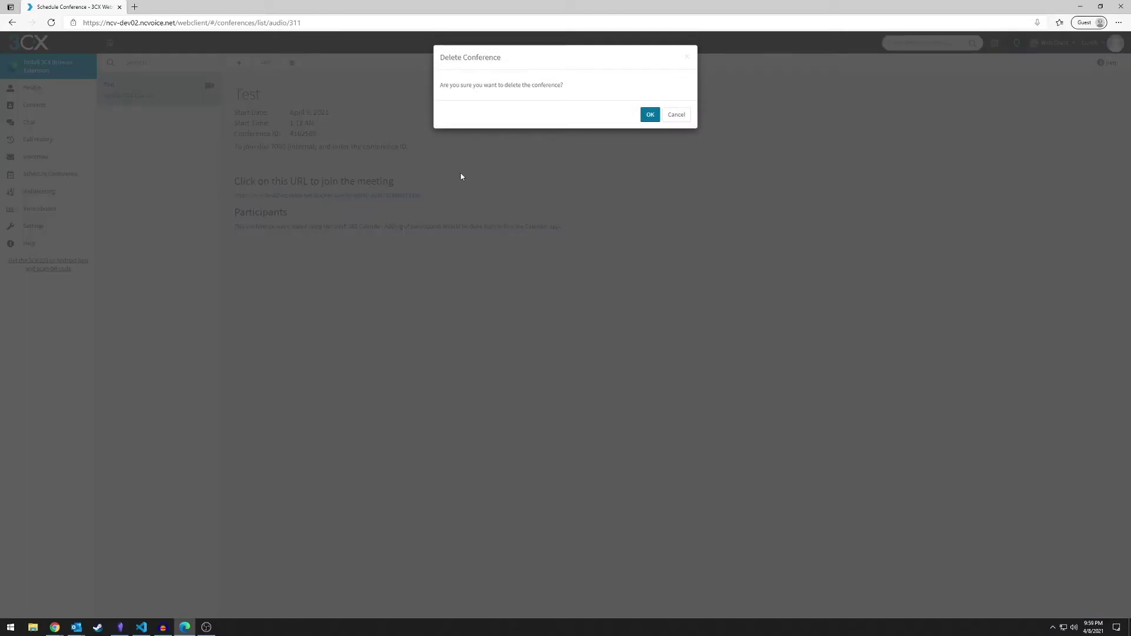
pyautogui.click(650, 113)
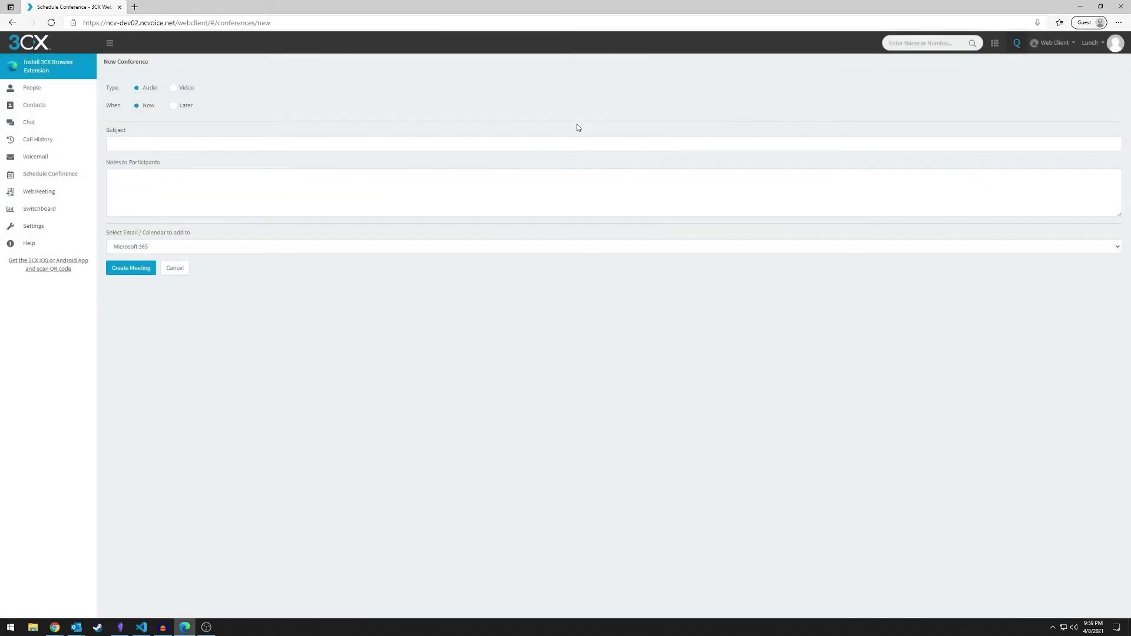
pyautogui.click(59, 193)
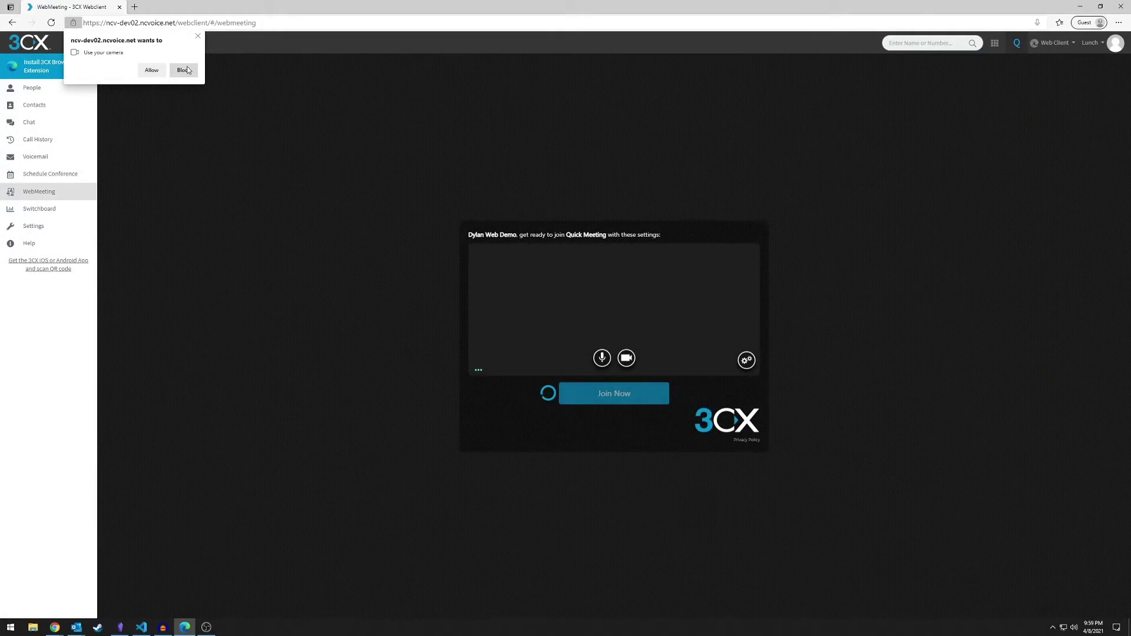
# Join the Quick Meeting with camera access blocked, dismissing the webcam warning
pyautogui.click(183, 70)
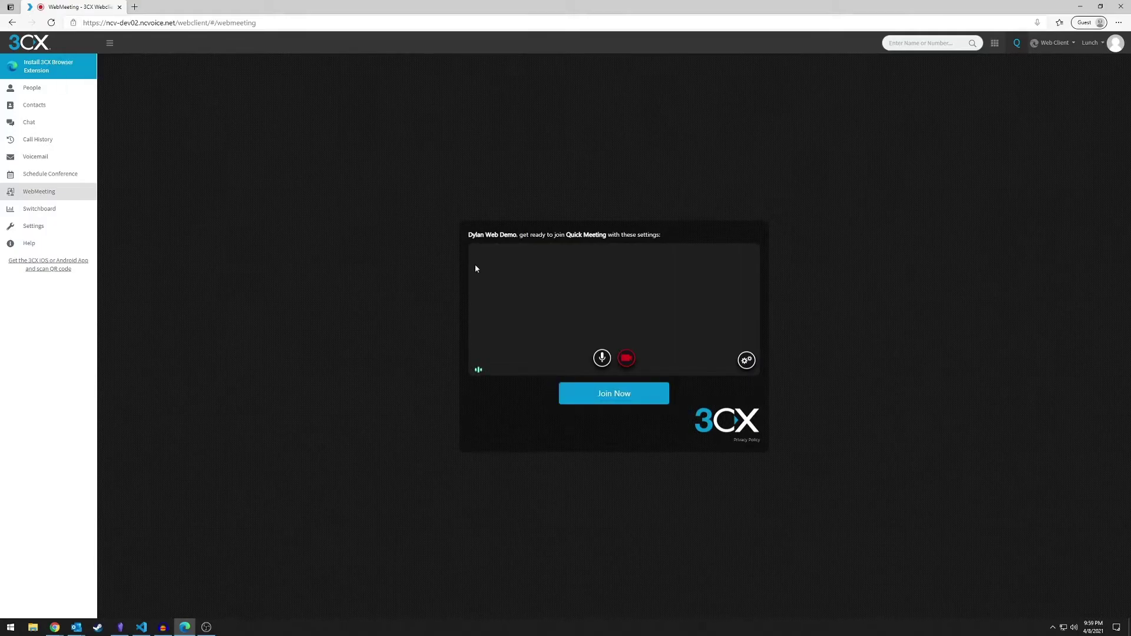
pyautogui.click(630, 400)
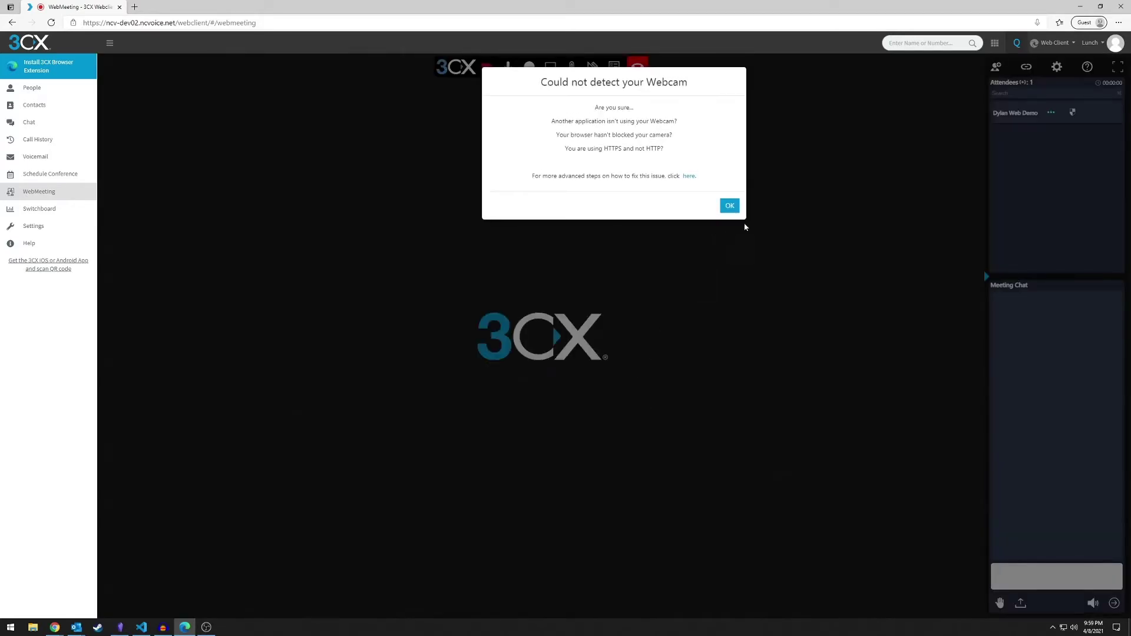
pyautogui.click(737, 211)
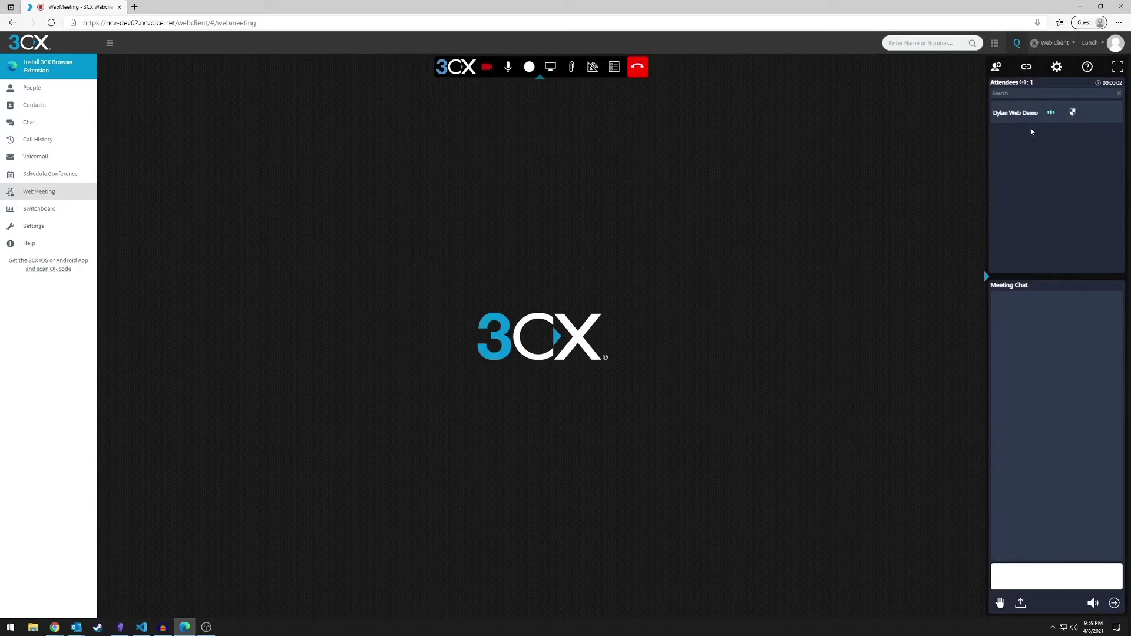
# Copy the meeting link and load it in a new browser tab
pyautogui.click(1026, 69)
pyautogui.hotkey('ctrl', 't')
pyautogui.write('https://ncv-dev02-ncvoice-net.3cx.net/open/3e24c903f2252c5b9cacabe50ef8af35320c652b')
pyautogui.press('Return')
# Enter a guest name and join the meeting with permissions refused
pyautogui.click(547, 317)
pyautogui.write('Joe Bloggs')
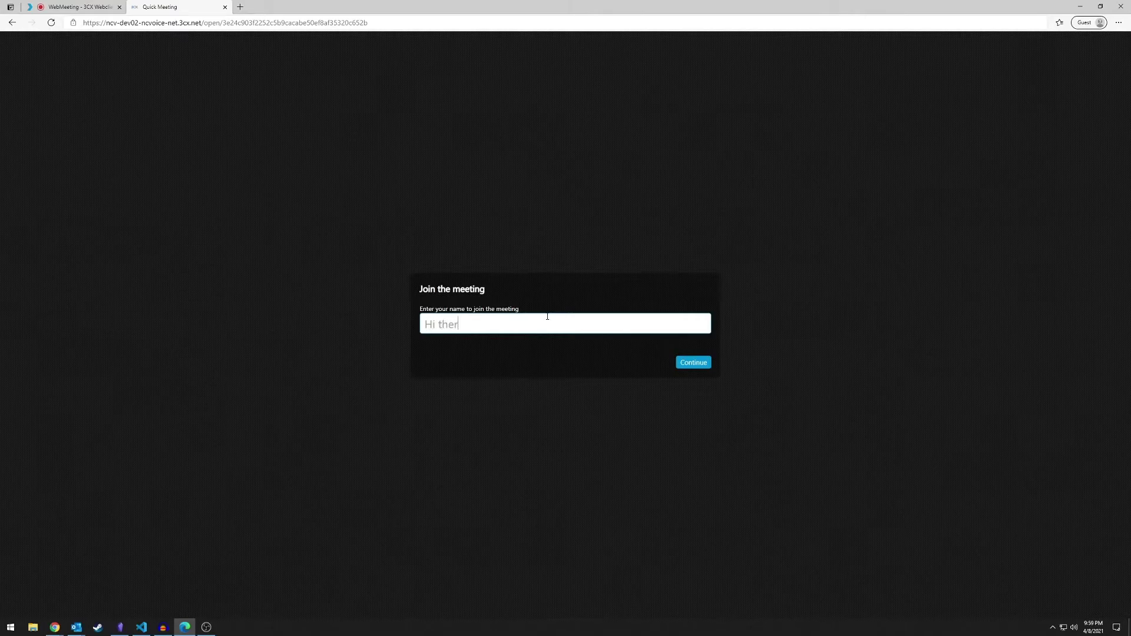
pyautogui.click(709, 366)
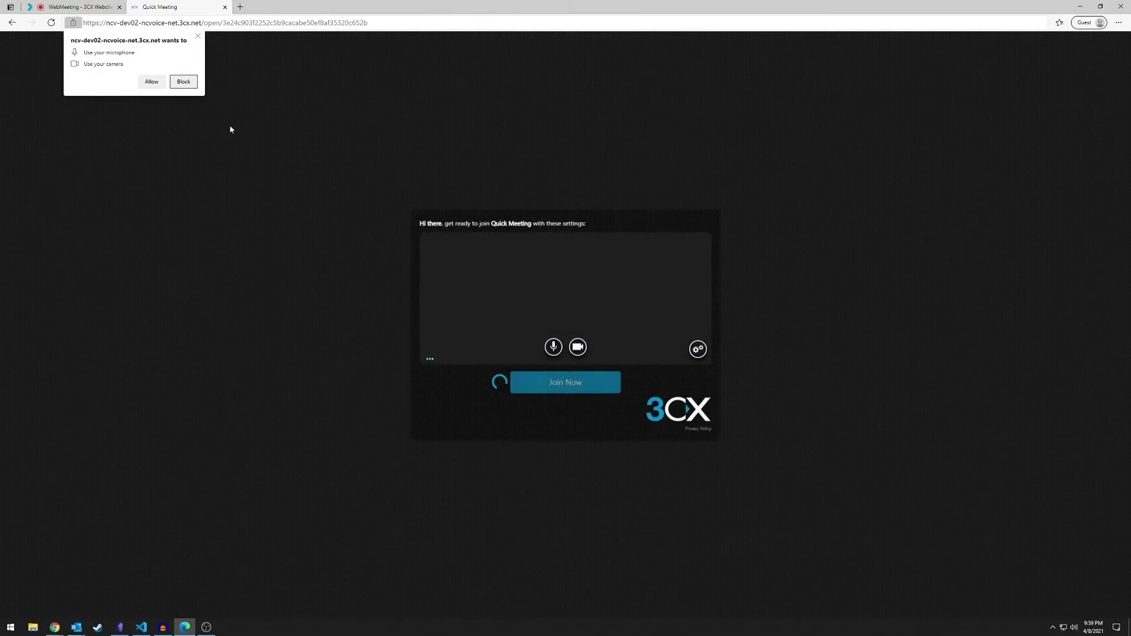
pyautogui.press('Escape')
pyautogui.click(565, 382)
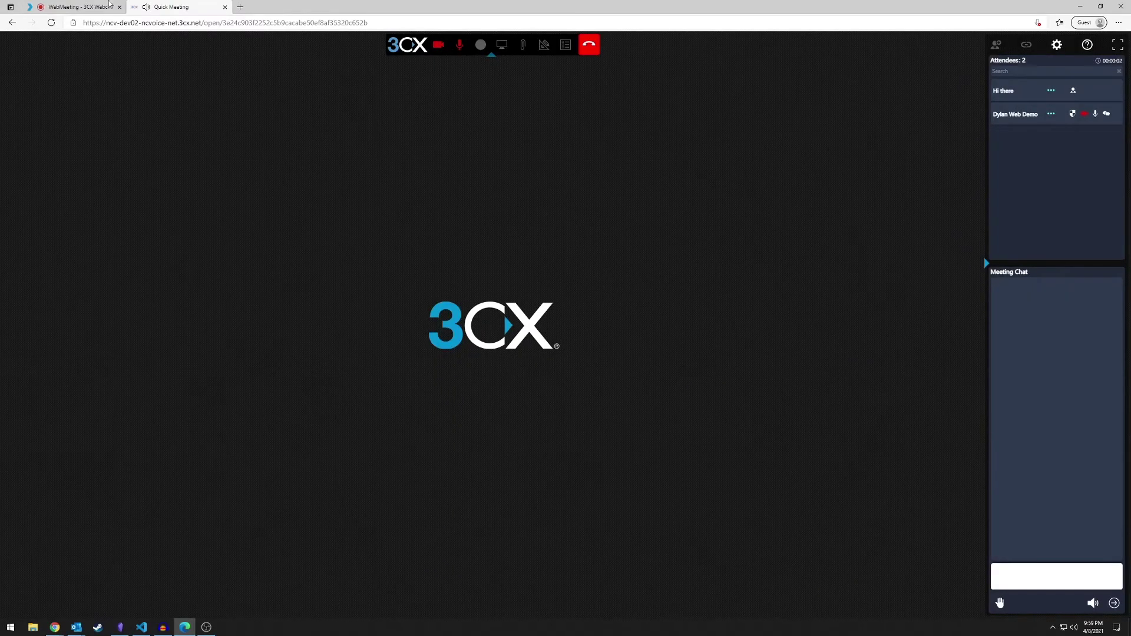
# Compare the host and guest tabs, then close the guest's Quick Meeting tab
pyautogui.hotkey('ctrl', 'Tab')
pyautogui.click(203, 4)
pyautogui.click(49, 4)
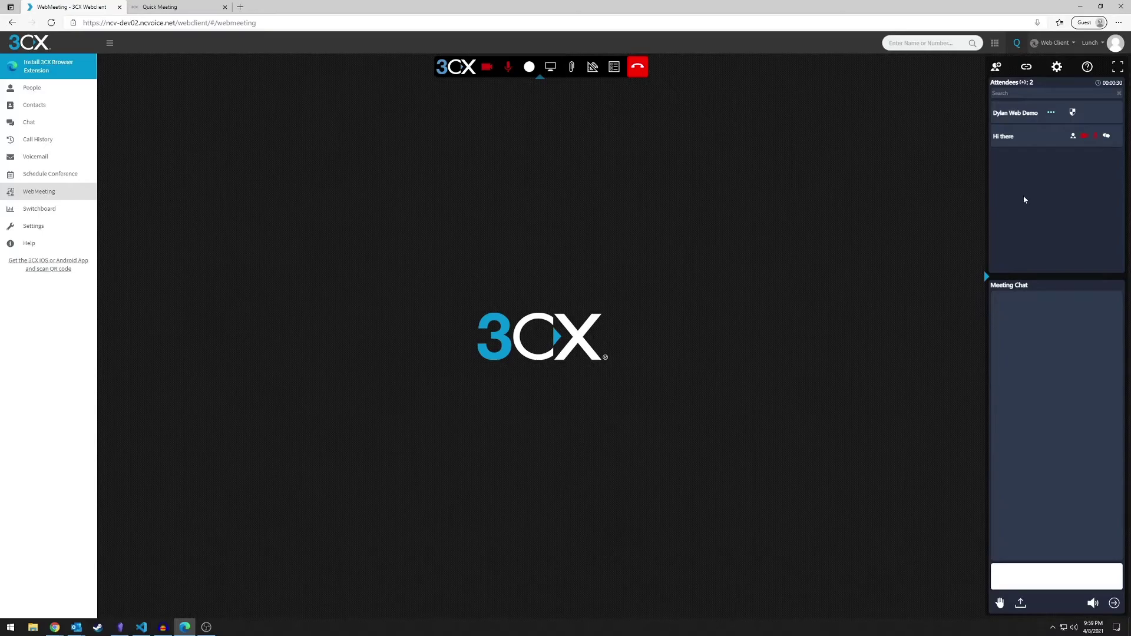
pyautogui.middleClick(184, 4)
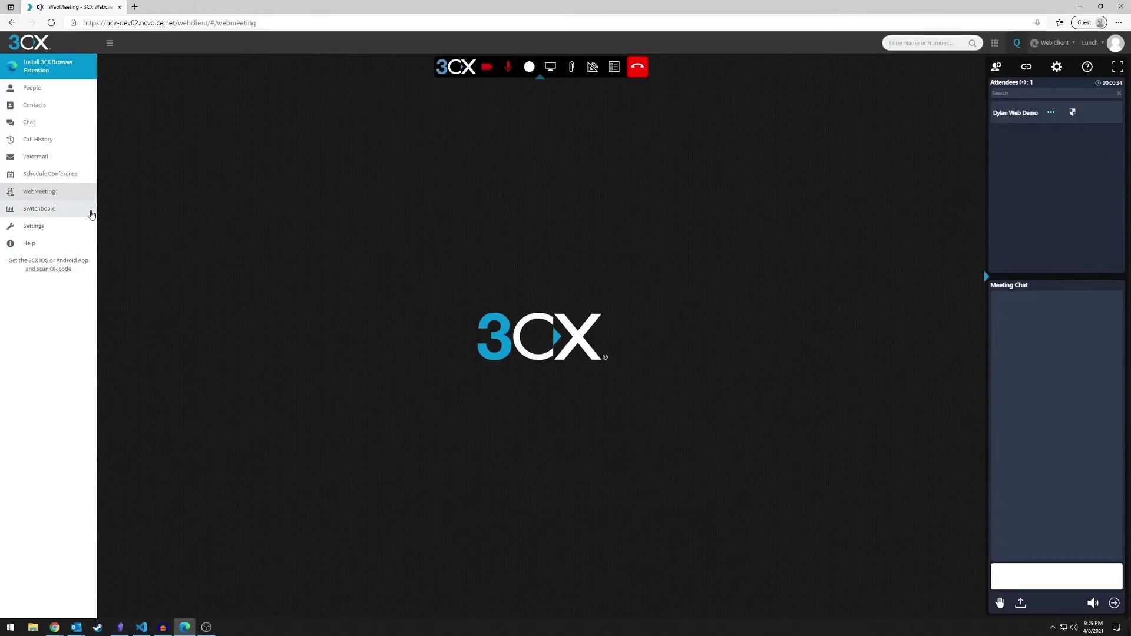
# Call *777 from the Switchboard
pyautogui.click(95, 211)
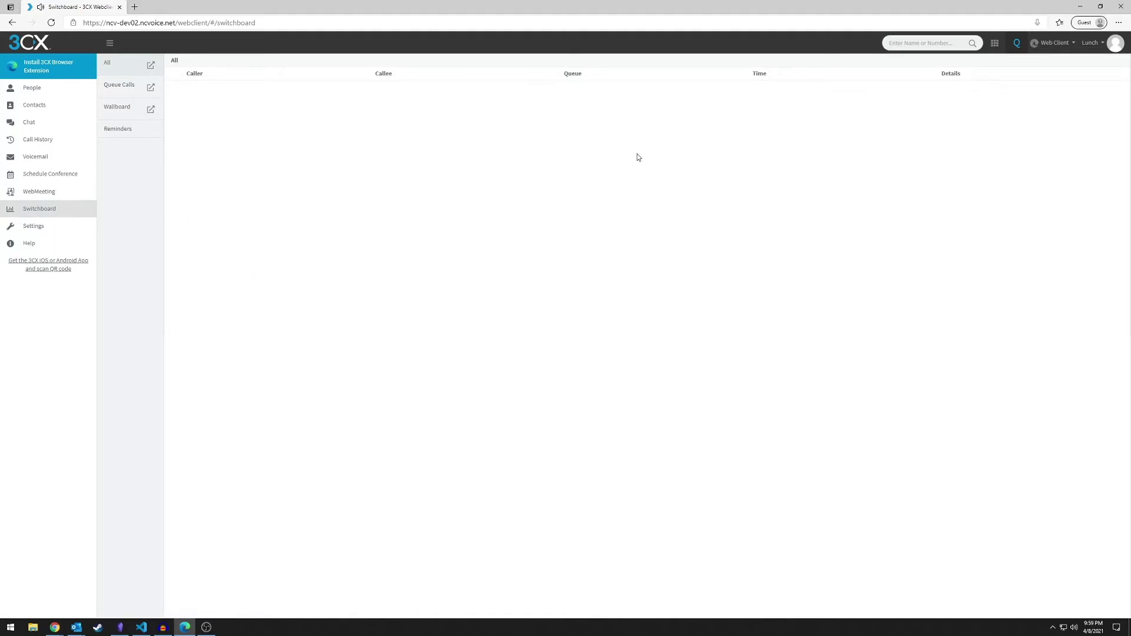
pyautogui.click(910, 42)
pyautogui.write('*777')
pyautogui.press('Return')
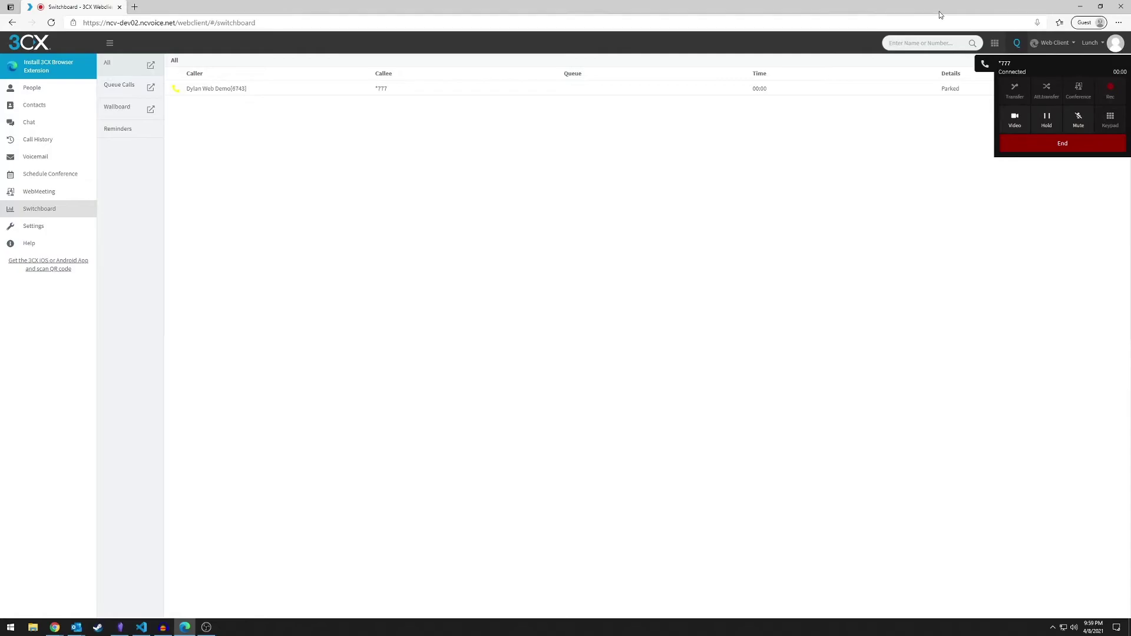
# Mute the *777 call, then collapse and reopen the call controls
pyautogui.click(1078, 120)
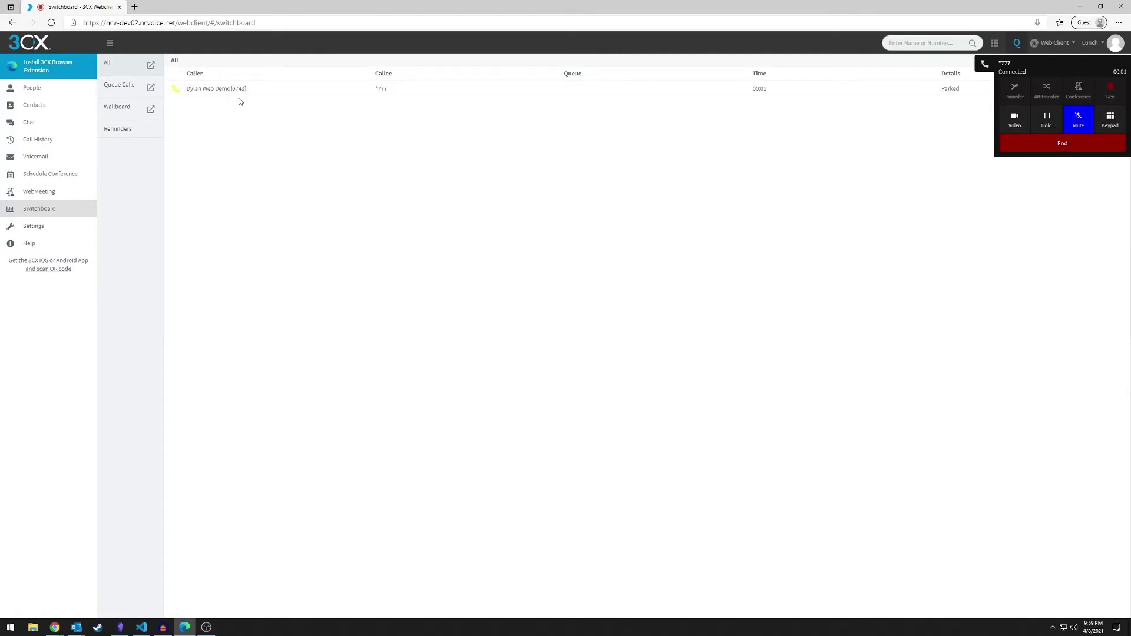
pyautogui.click(984, 65)
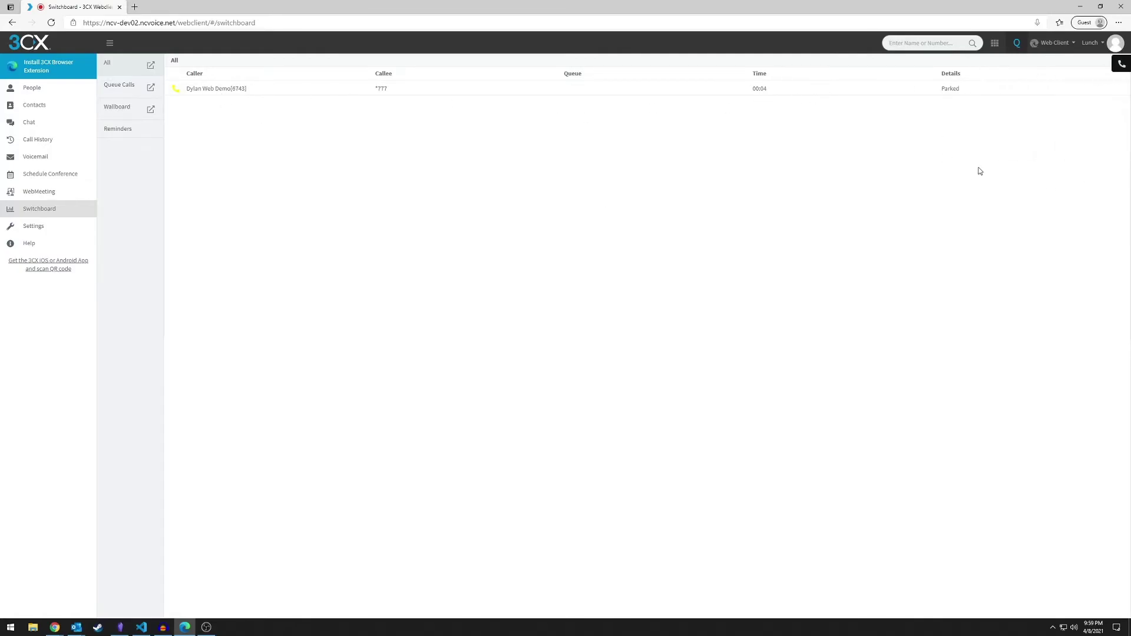
pyautogui.doubleClick(1121, 64)
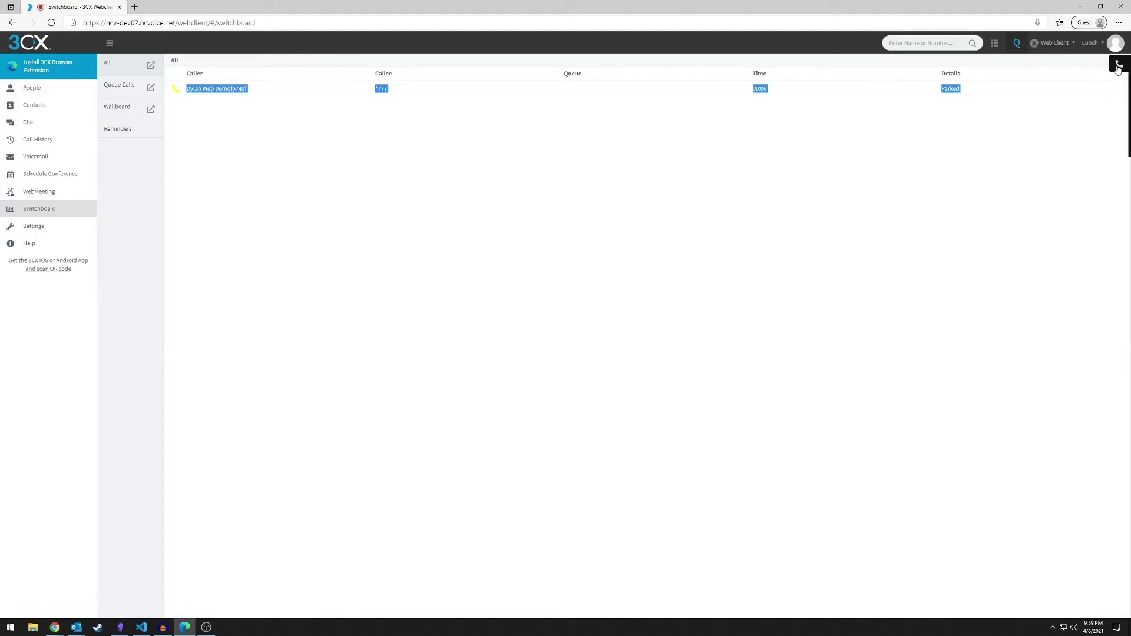
pyautogui.click(1032, 196)
# Hold and resume the call, show and hide the keypad, then switch to the external call
pyautogui.click(1055, 126)
pyautogui.click(1057, 127)
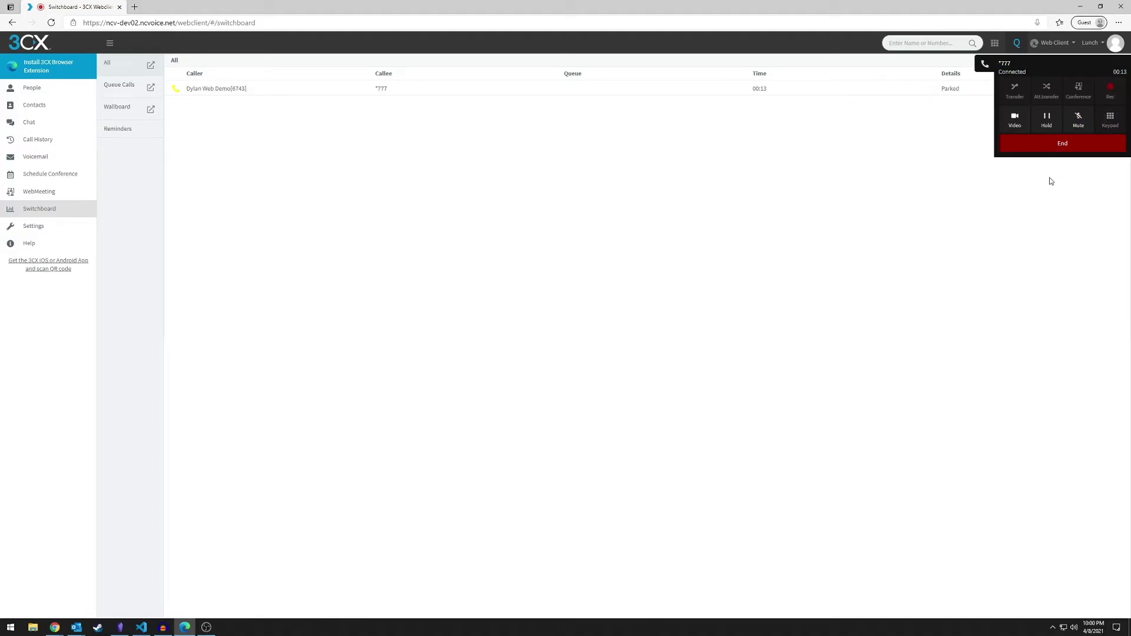
pyautogui.click(1110, 127)
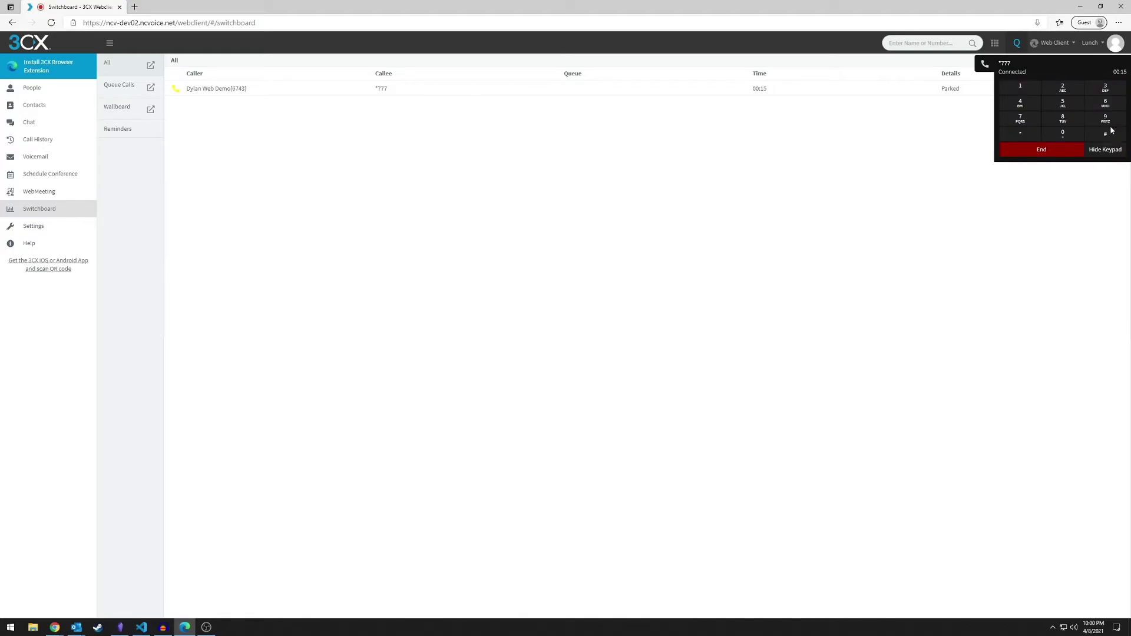
pyautogui.click(1102, 149)
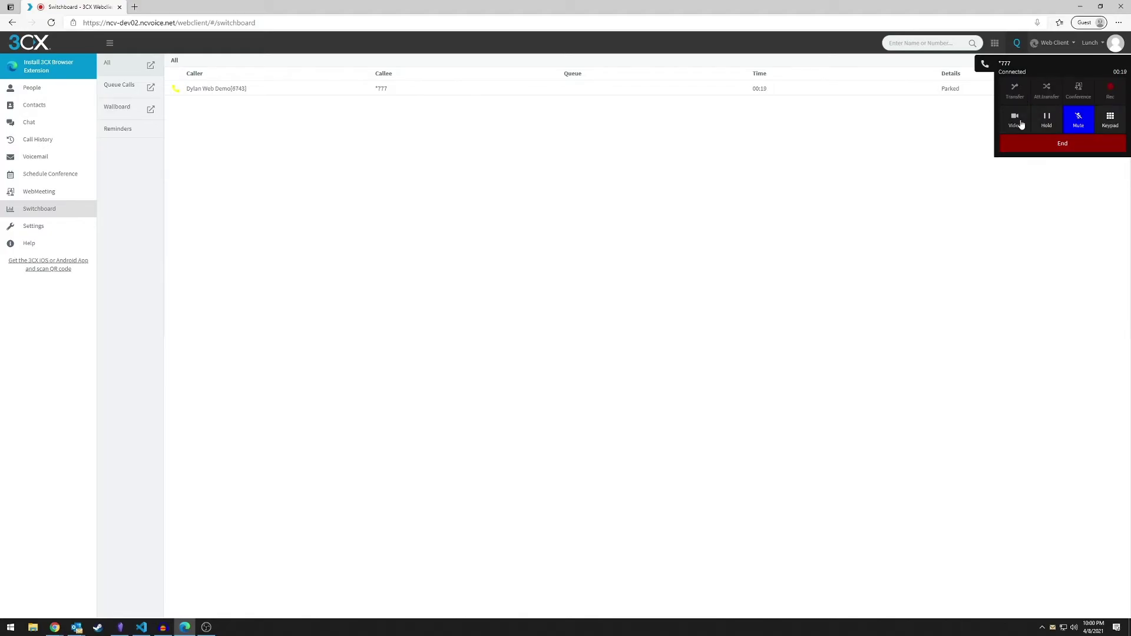
pyautogui.click(1031, 149)
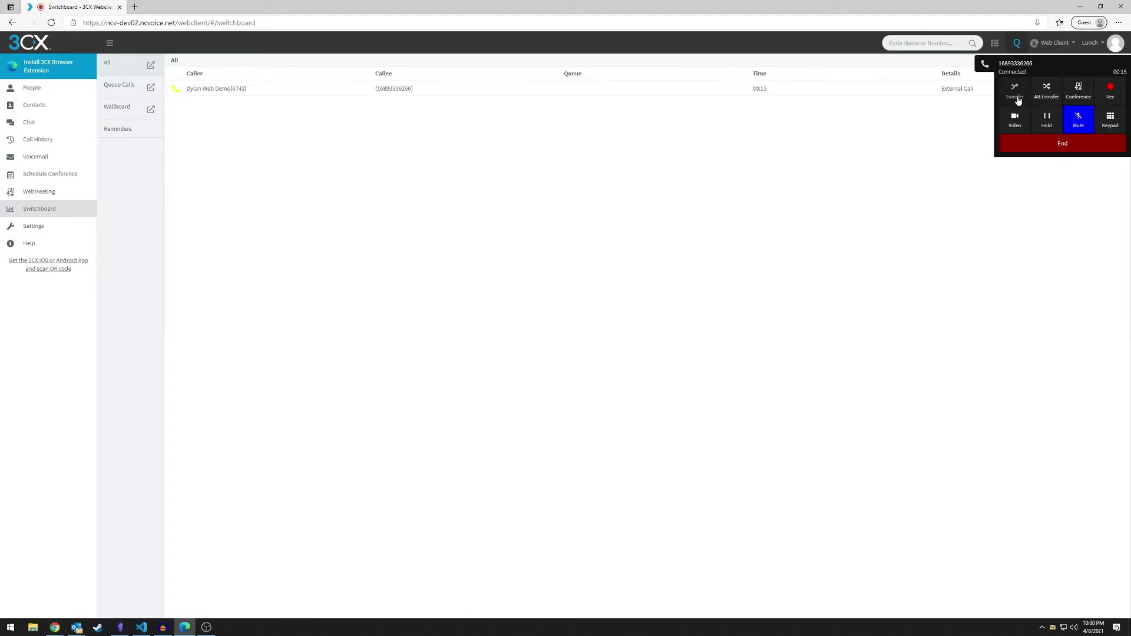
# Cancel the plain transfer and place an attended transfer to the colleague's mobile number
pyautogui.click(1016, 94)
pyautogui.write('alan')
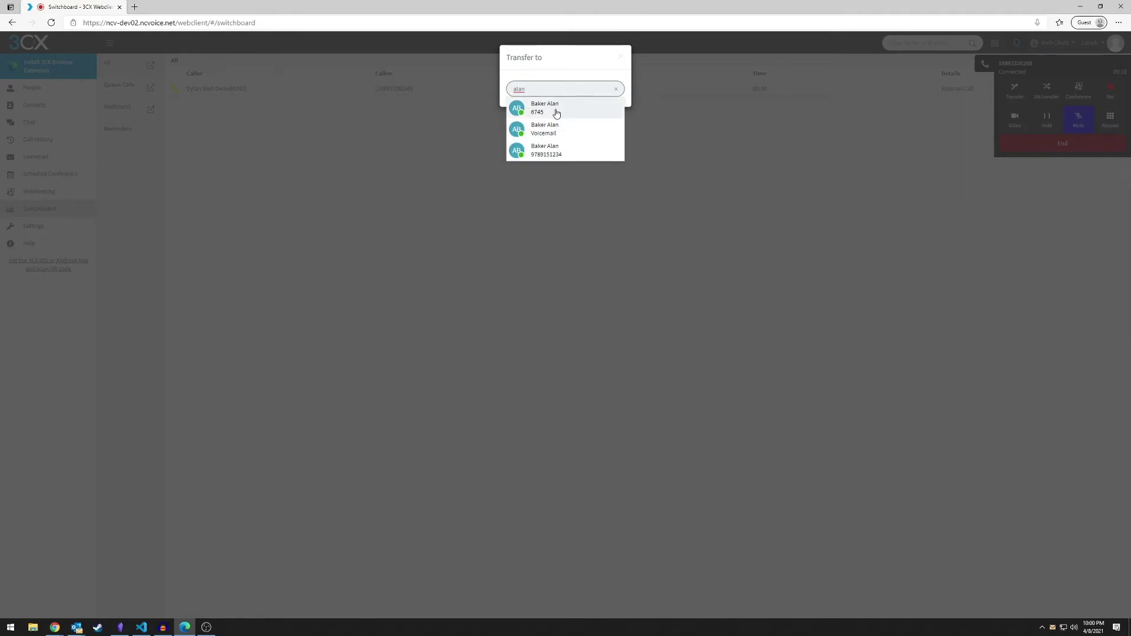
pyautogui.click(795, 111)
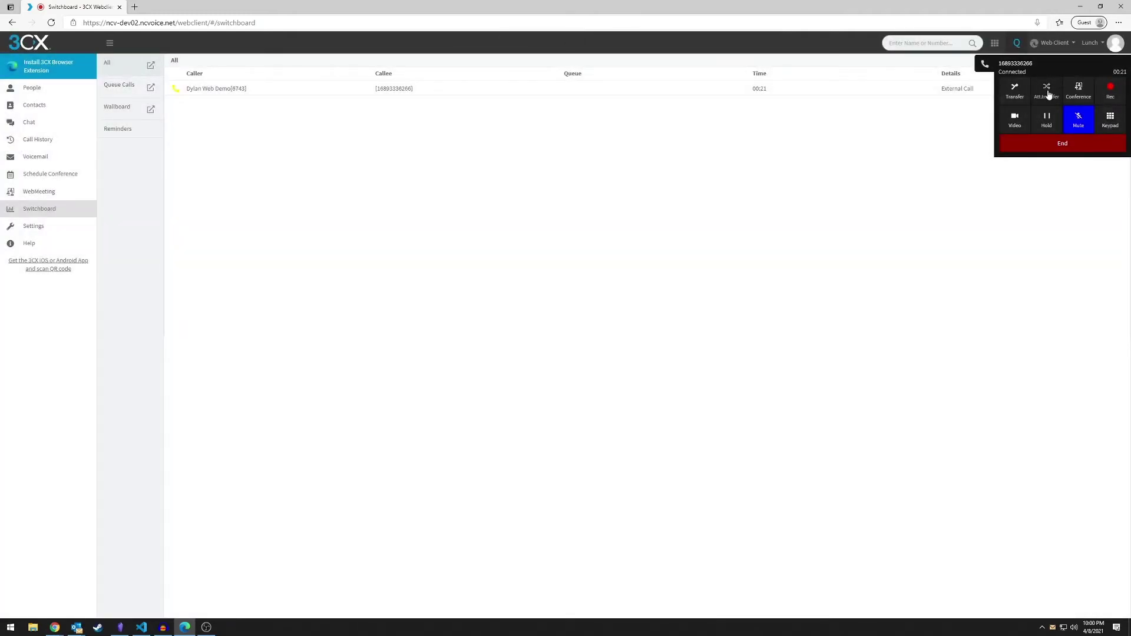
pyautogui.click(1047, 91)
pyautogui.write('alan')
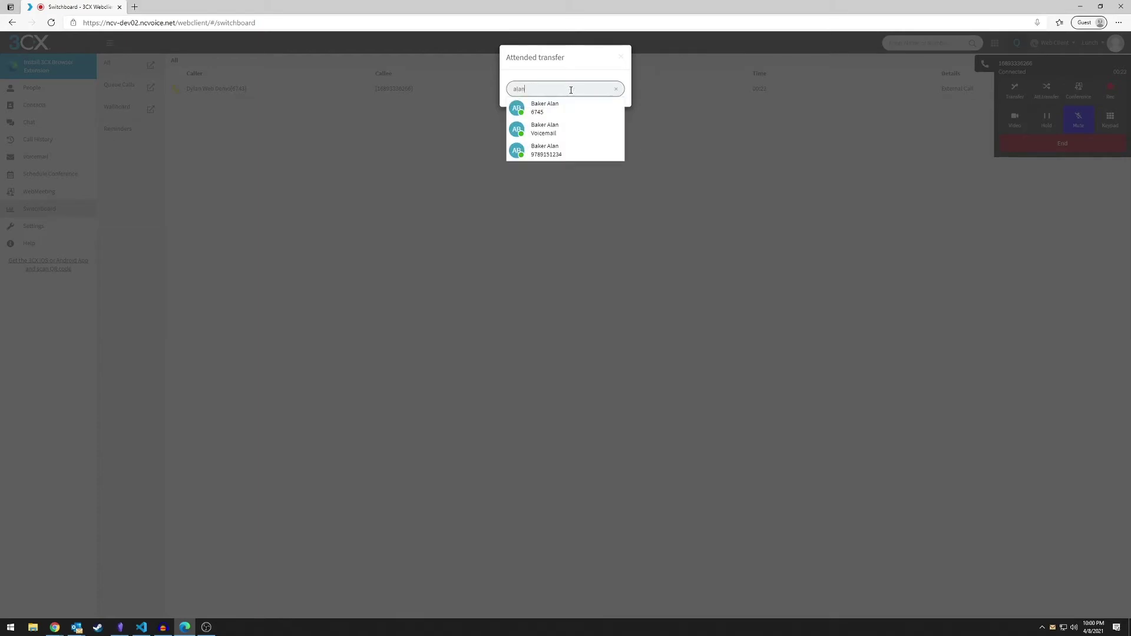
pyautogui.click(553, 108)
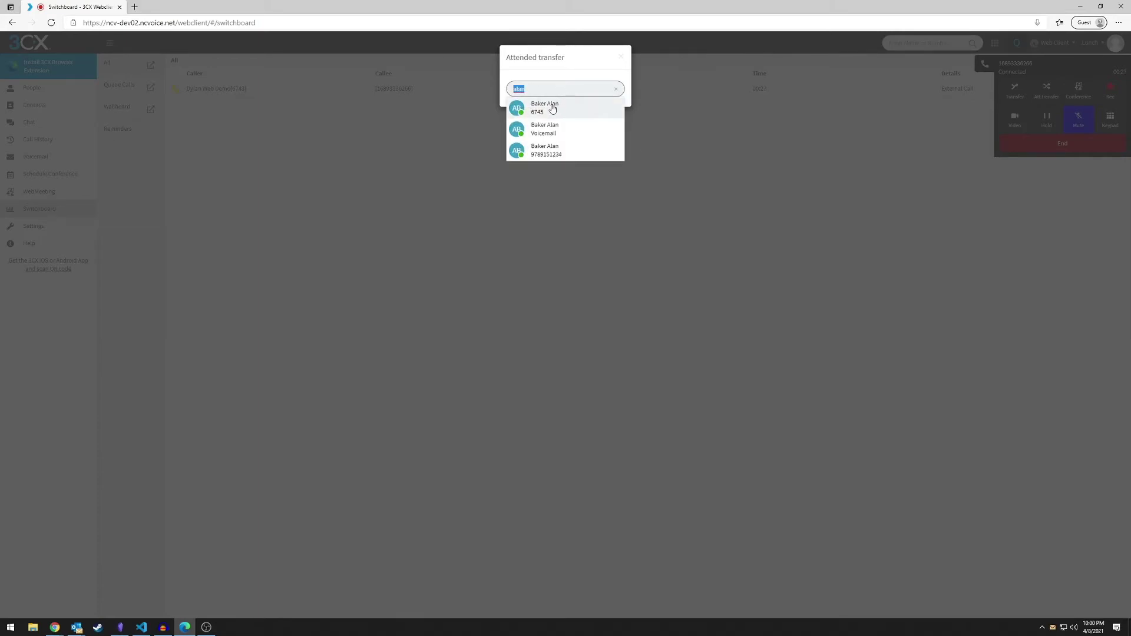
pyautogui.write('978915')
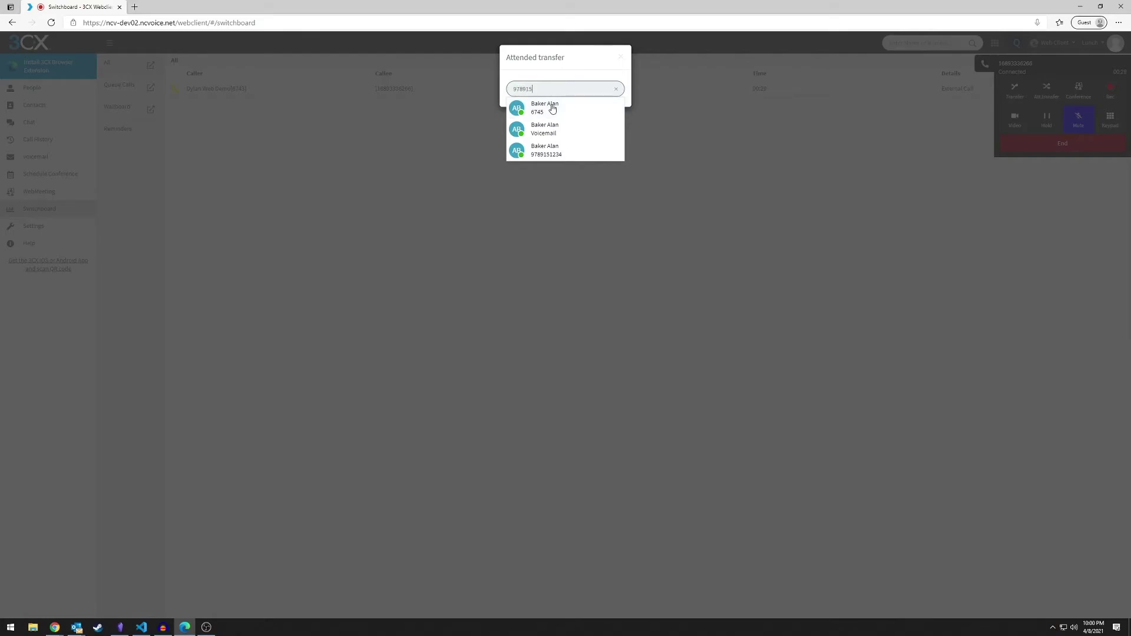
pyautogui.press('BackSpace')
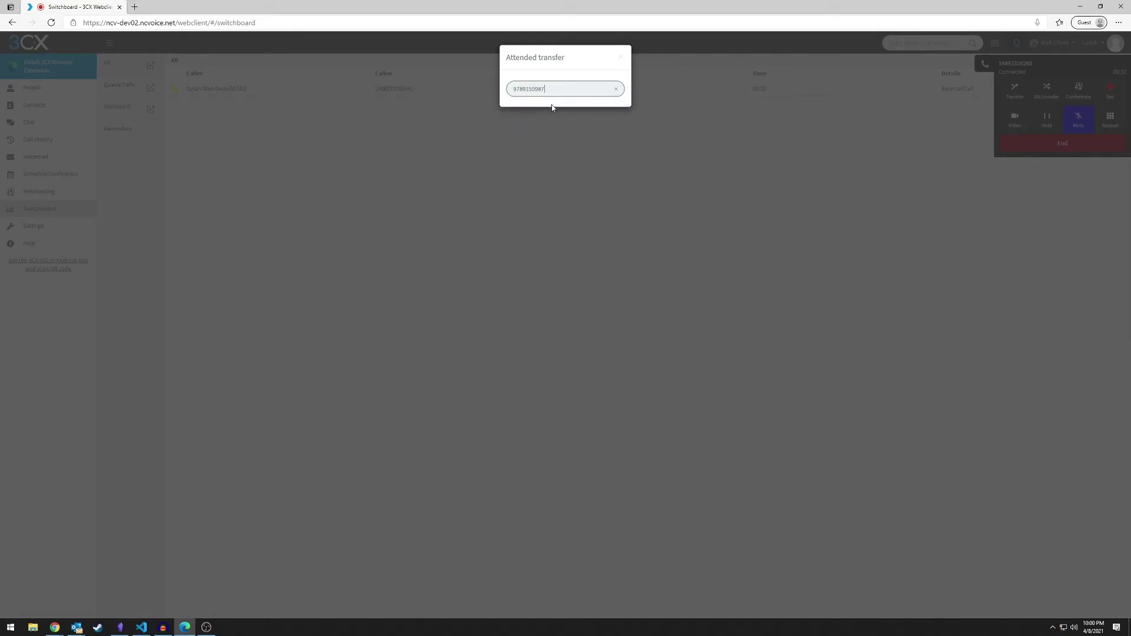
pyautogui.press('Return')
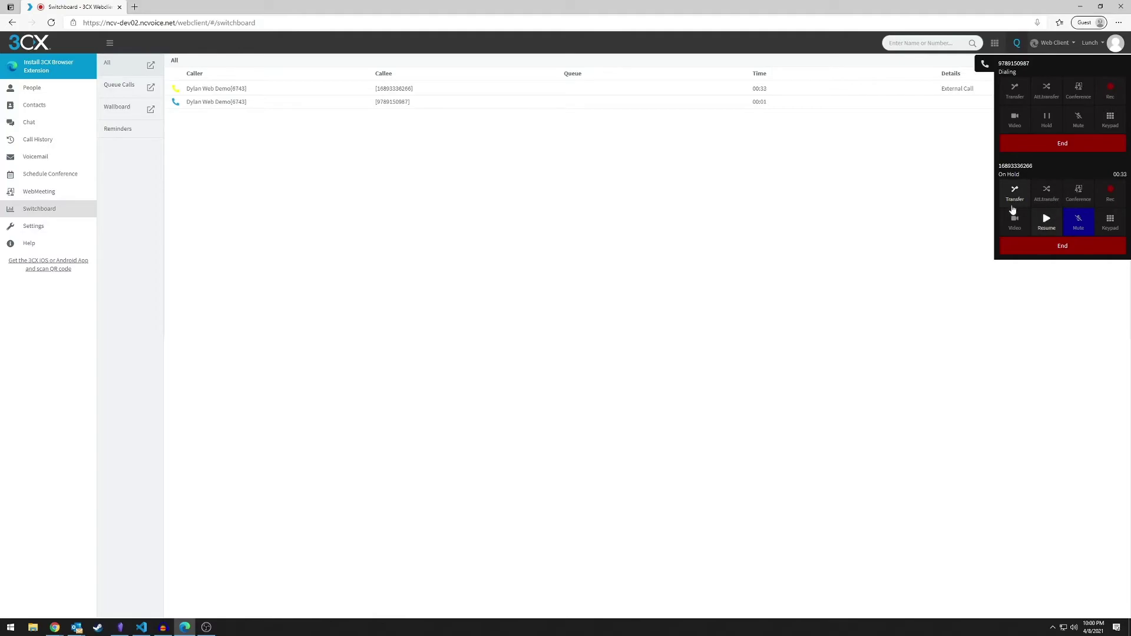
# End the remaining held call and go to the Settings page
pyautogui.click(1016, 195)
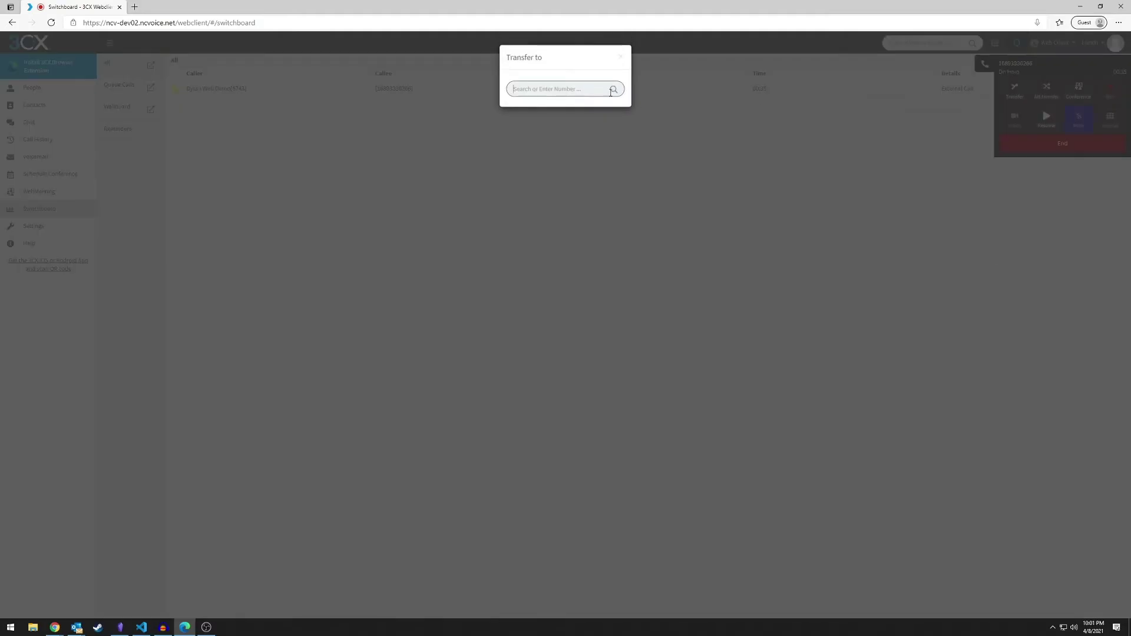
pyautogui.click(985, 125)
pyautogui.click(1056, 139)
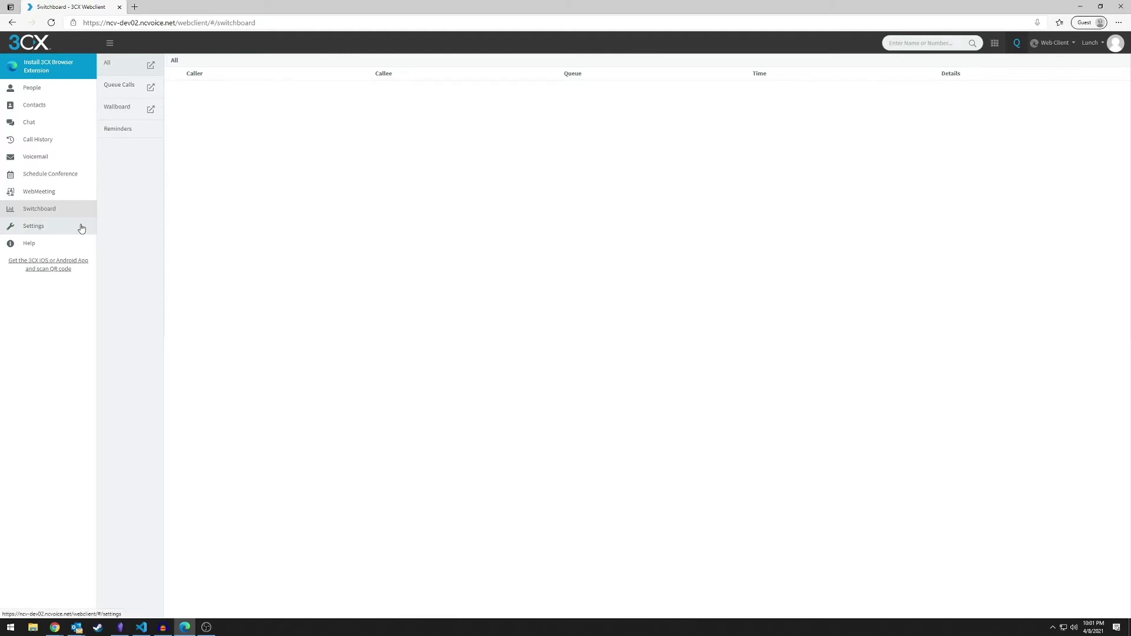
pyautogui.click(52, 228)
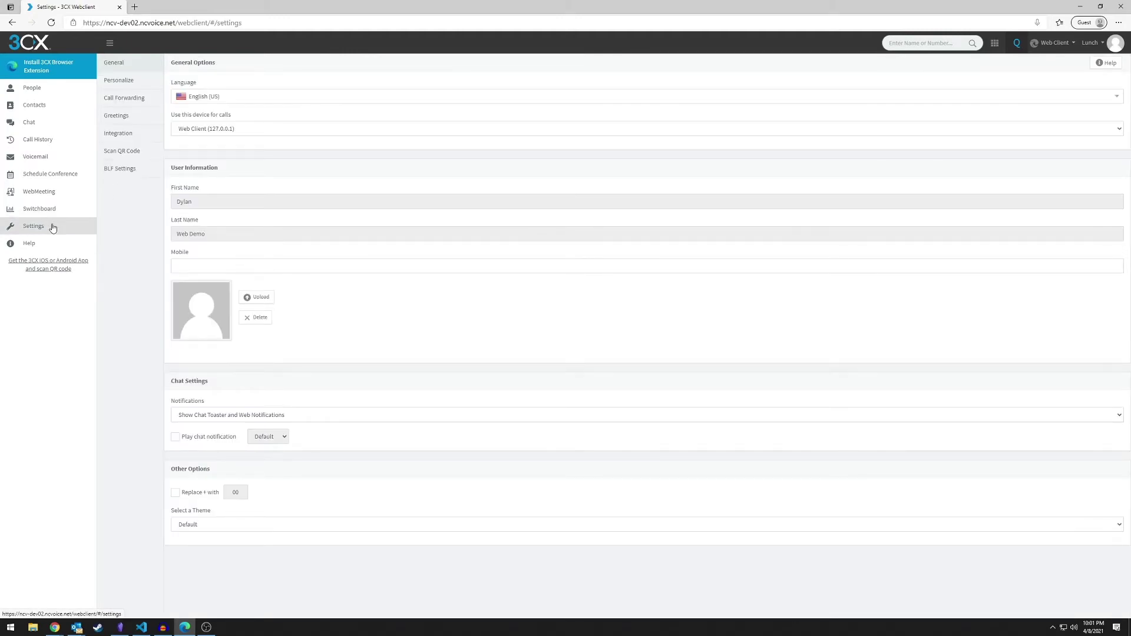
pyautogui.click(212, 101)
pyautogui.click(213, 102)
pyautogui.click(213, 128)
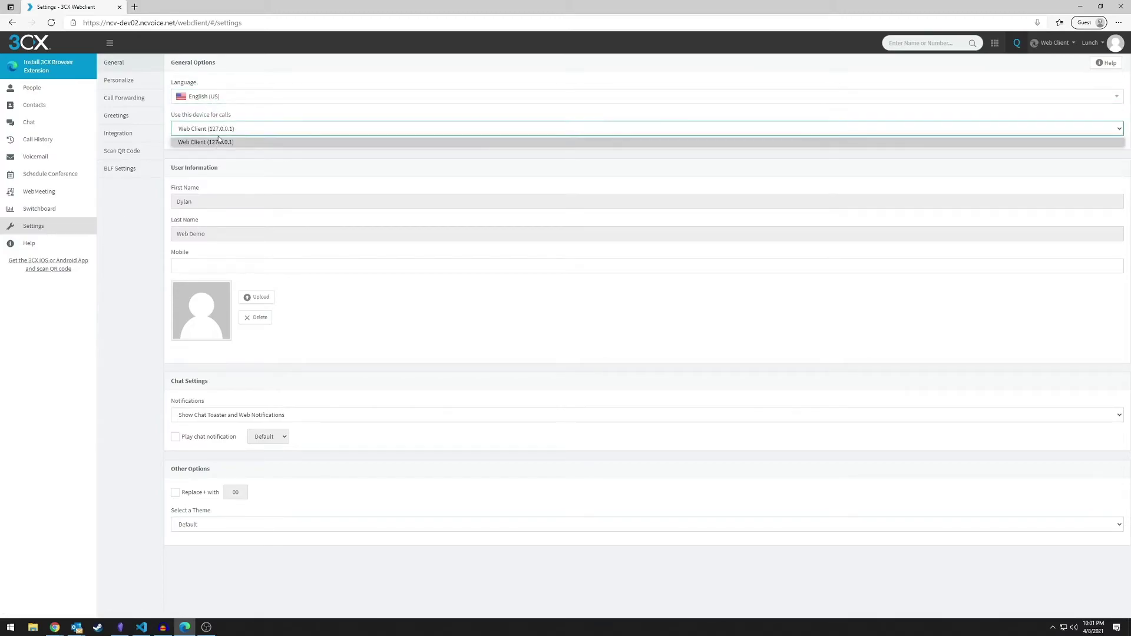
pyautogui.click(218, 131)
pyautogui.click(247, 268)
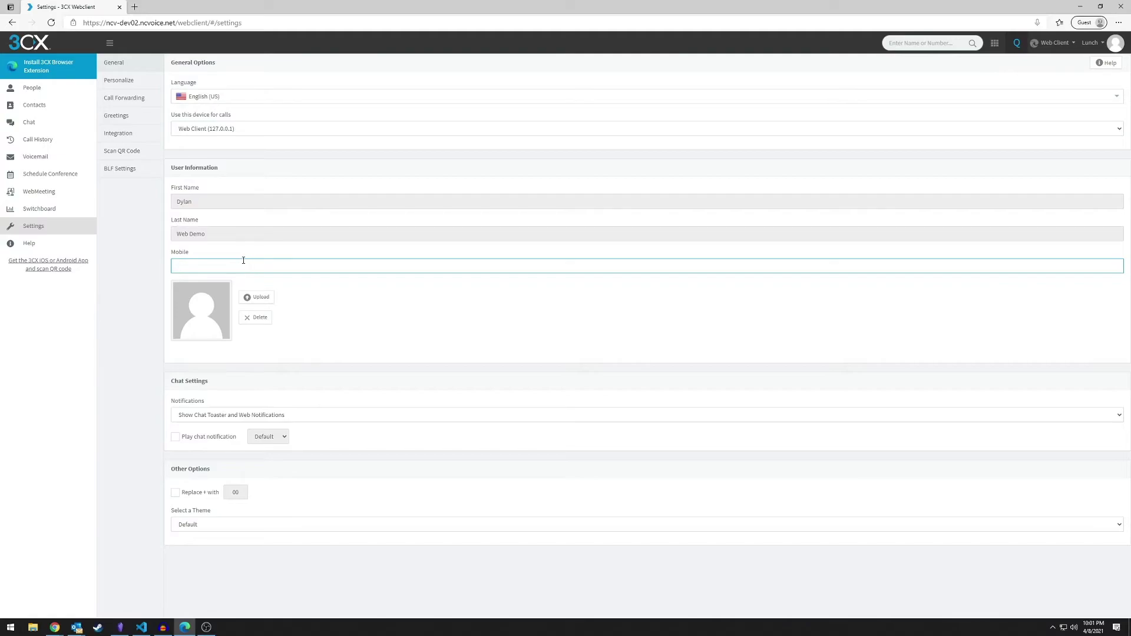
pyautogui.click(248, 376)
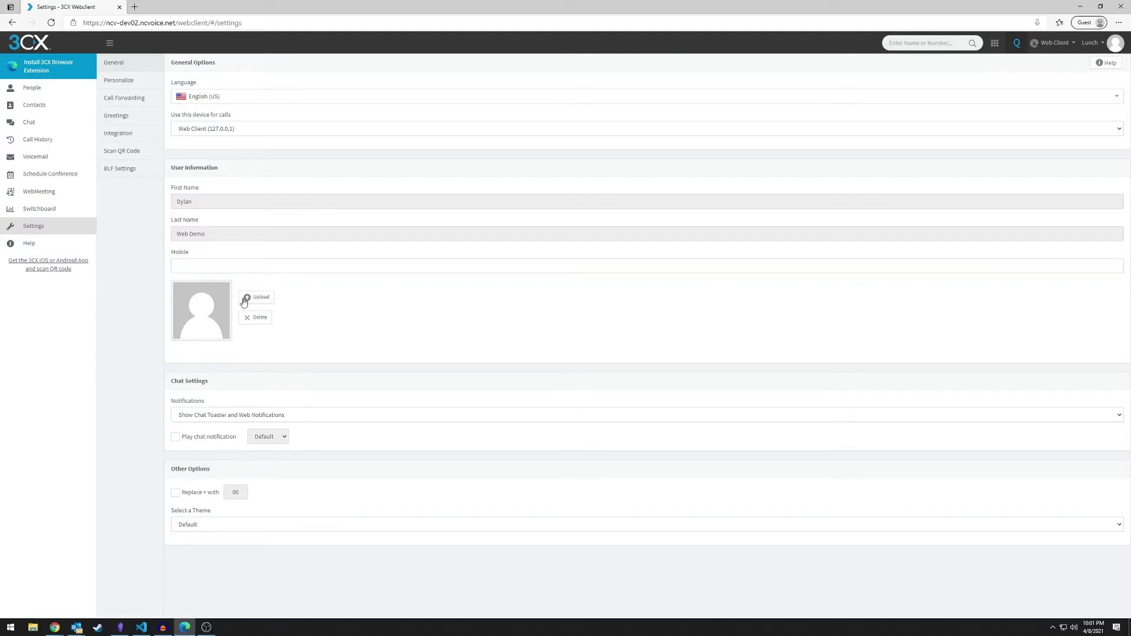
pyautogui.click(242, 416)
pyautogui.click(243, 419)
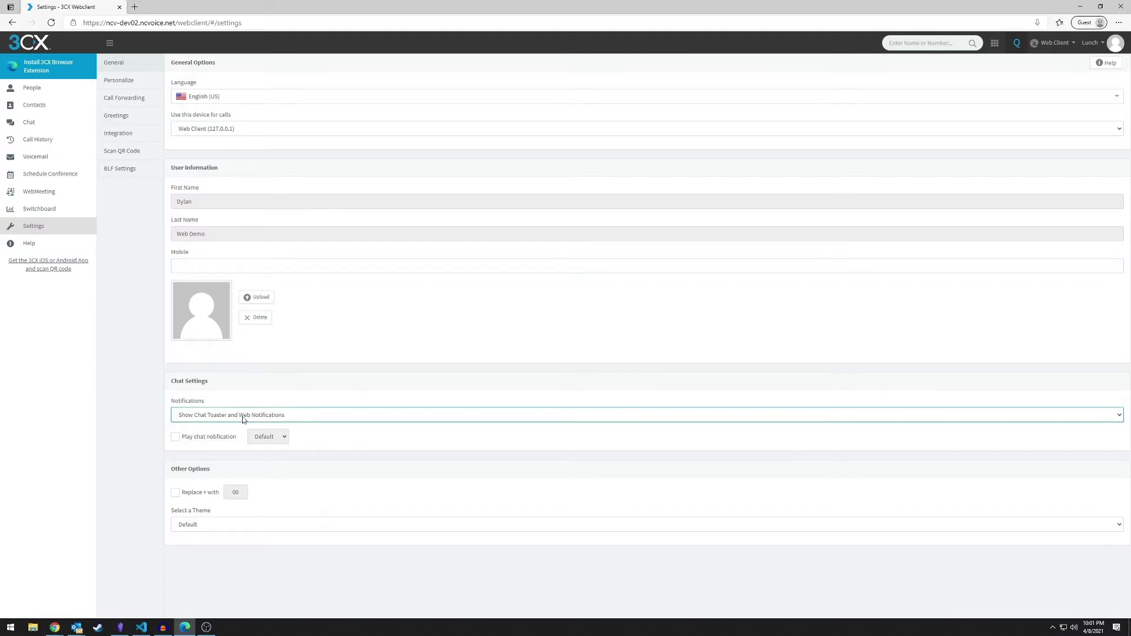
pyautogui.click(208, 526)
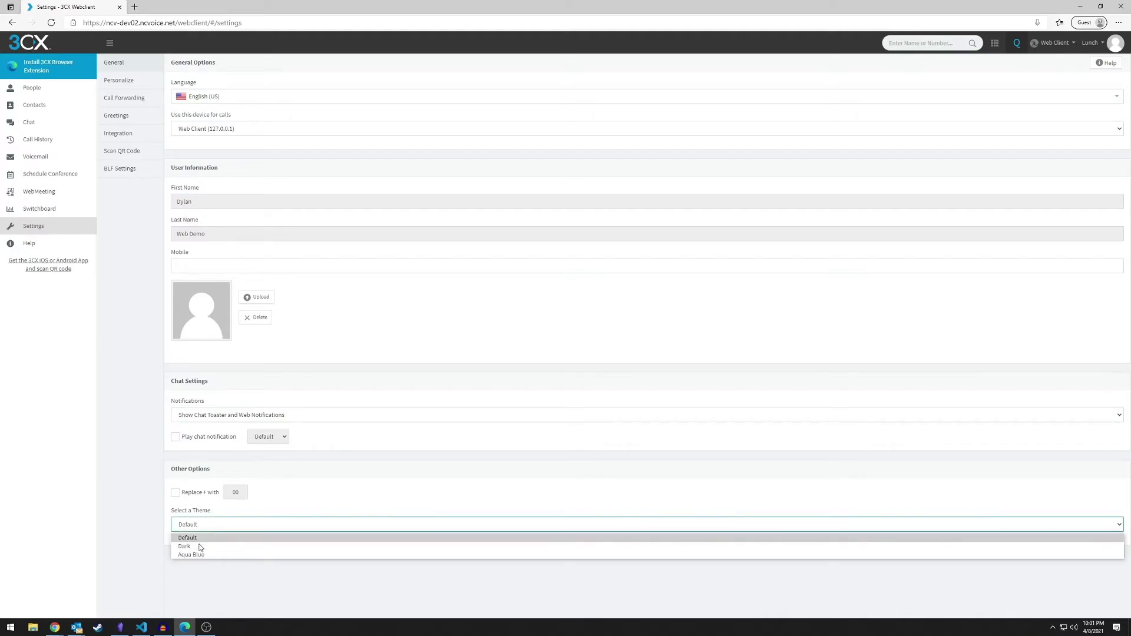
pyautogui.click(199, 546)
pyautogui.click(202, 525)
pyautogui.click(200, 554)
pyautogui.click(203, 526)
pyautogui.click(201, 537)
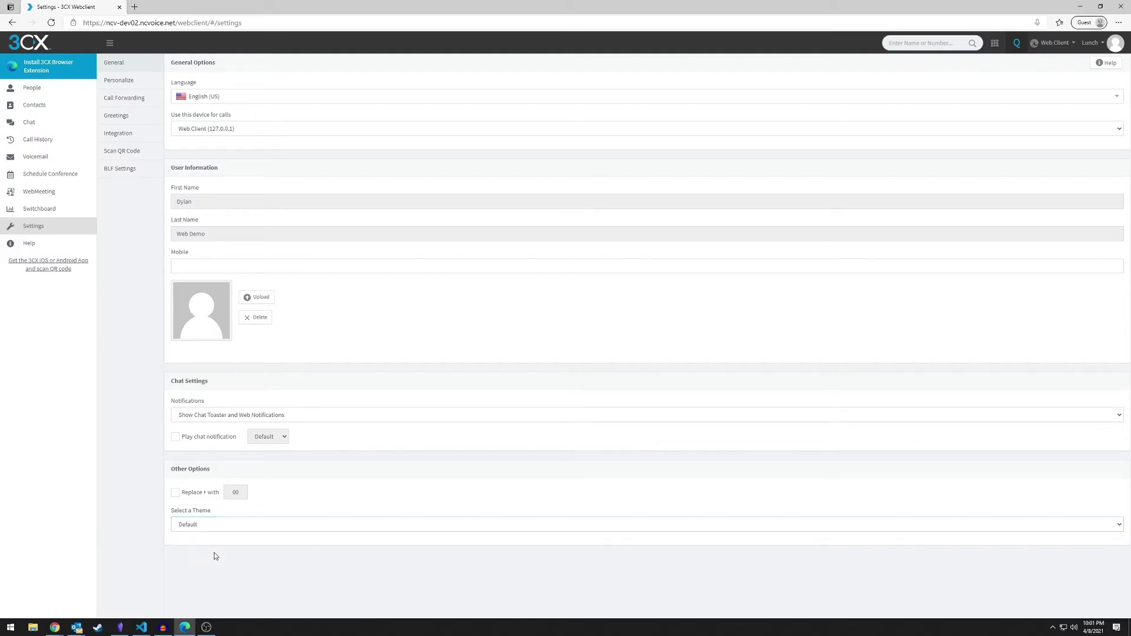
# Sort extensions by First Name Last Name and check the order in People
pyautogui.click(137, 83)
pyautogui.click(268, 115)
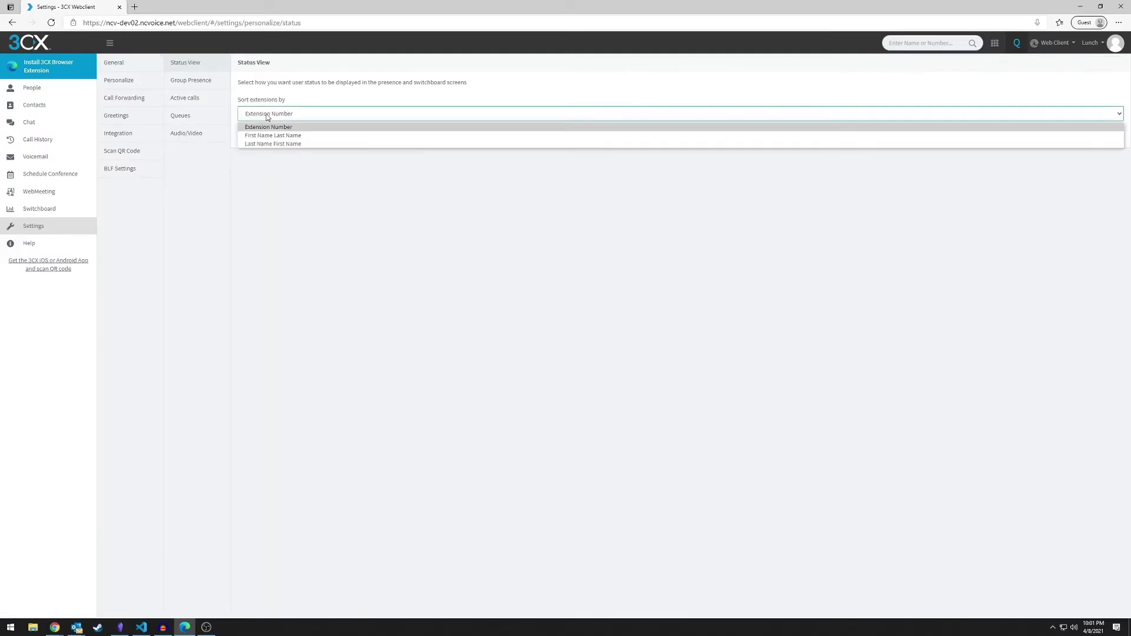
pyautogui.click(270, 116)
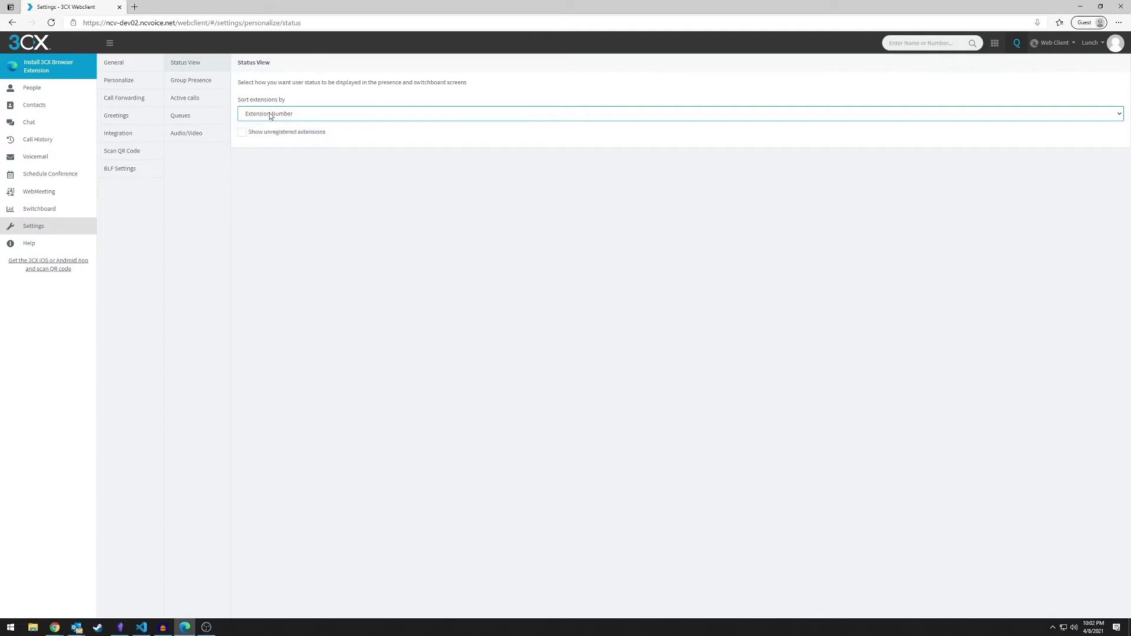
pyautogui.click(270, 116)
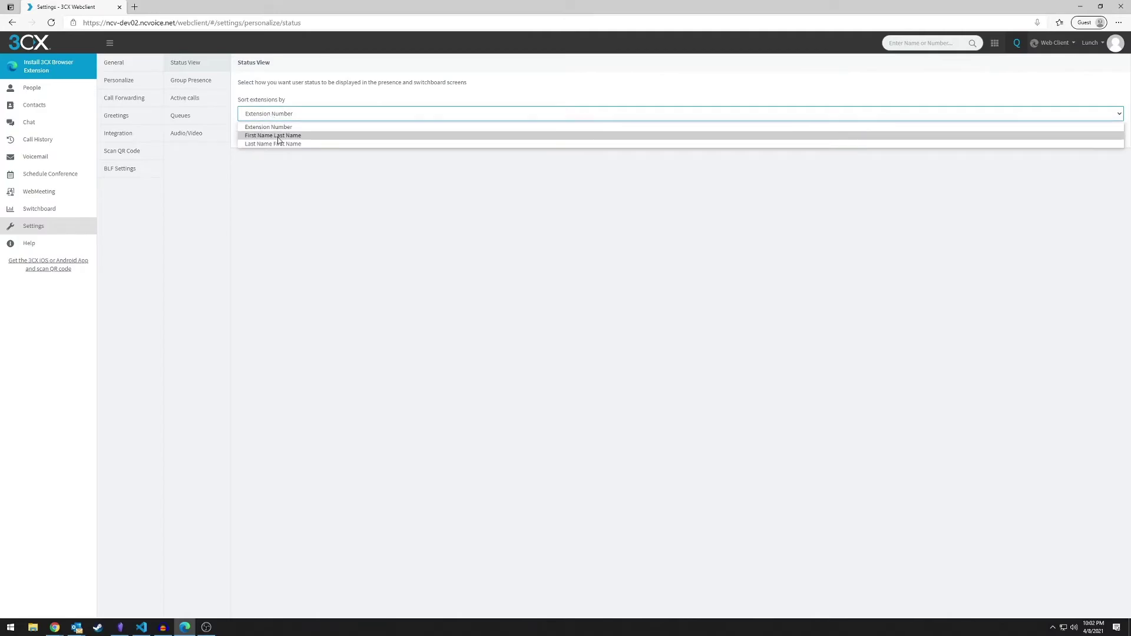
pyautogui.click(279, 136)
pyautogui.click(32, 87)
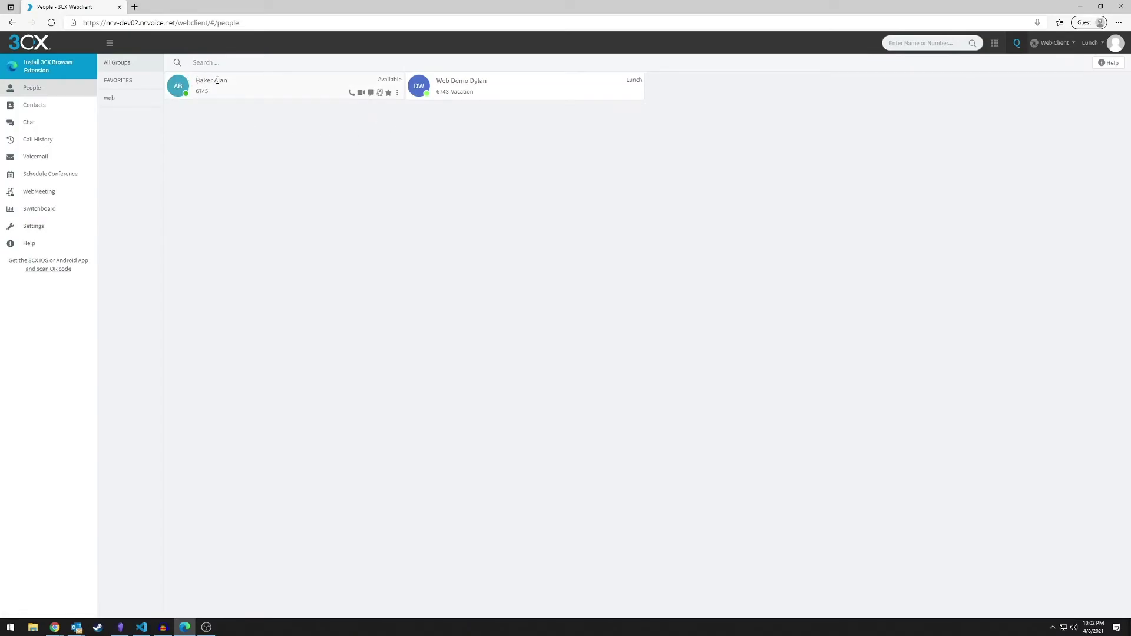
pyautogui.click(32, 228)
# Review the Group Presence, Active calls and Queues personalization settings
pyautogui.click(138, 82)
pyautogui.click(195, 81)
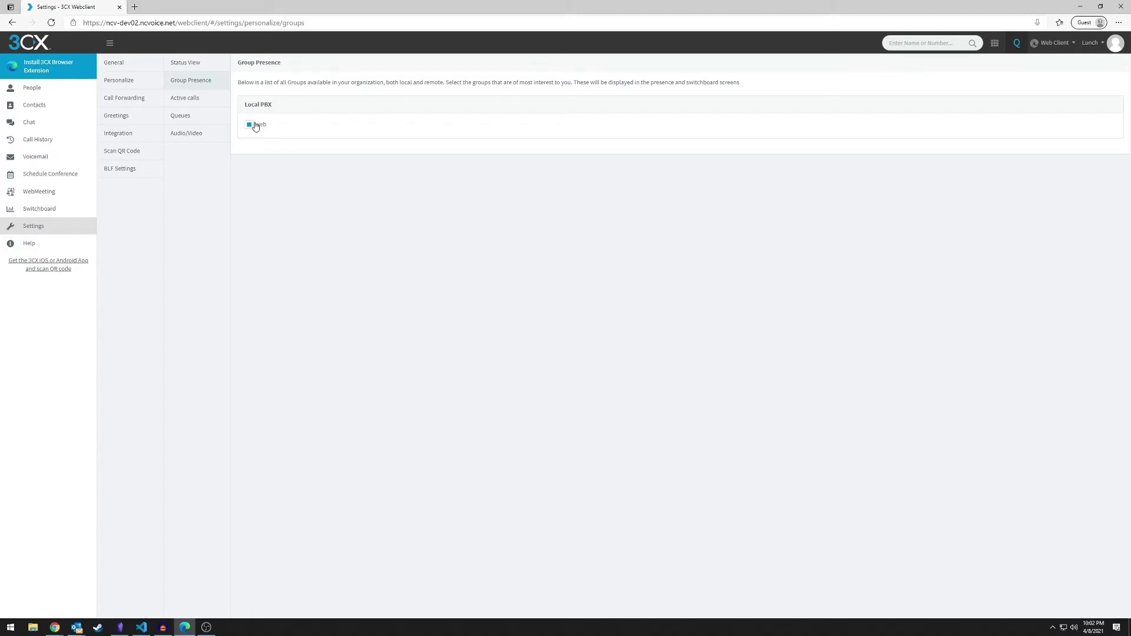
pyautogui.click(180, 99)
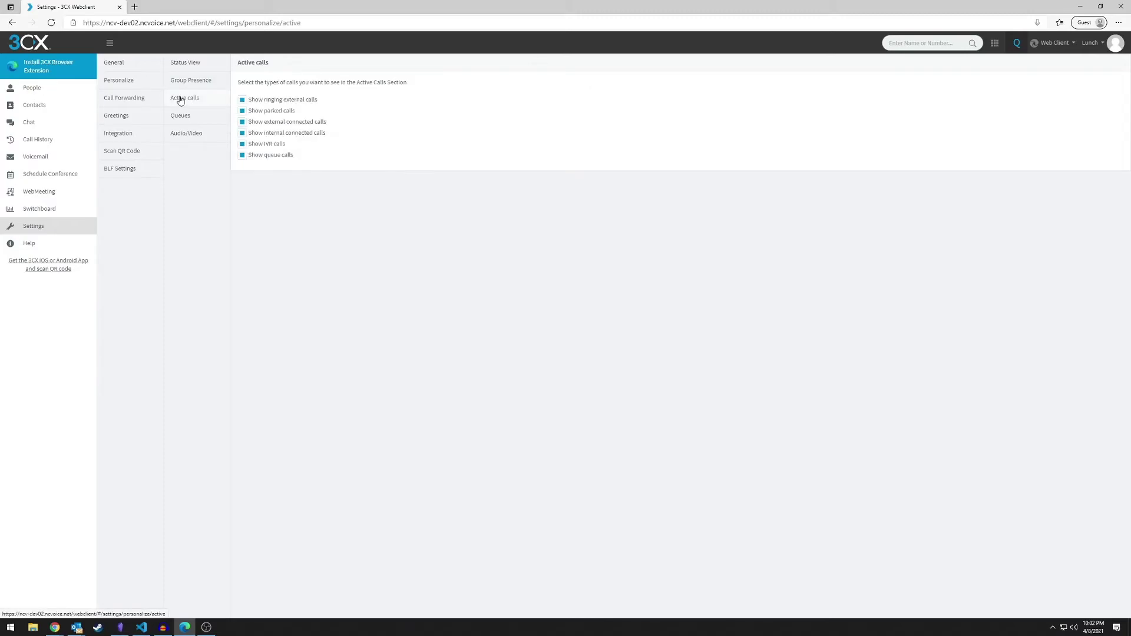
pyautogui.click(190, 118)
pyautogui.click(193, 102)
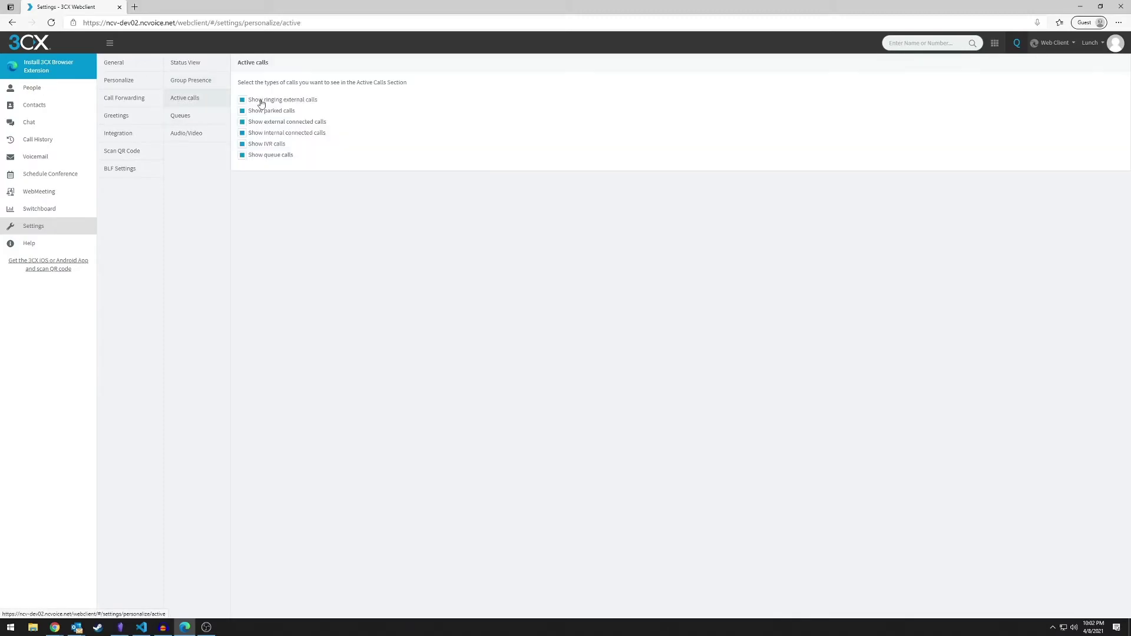
pyautogui.click(197, 119)
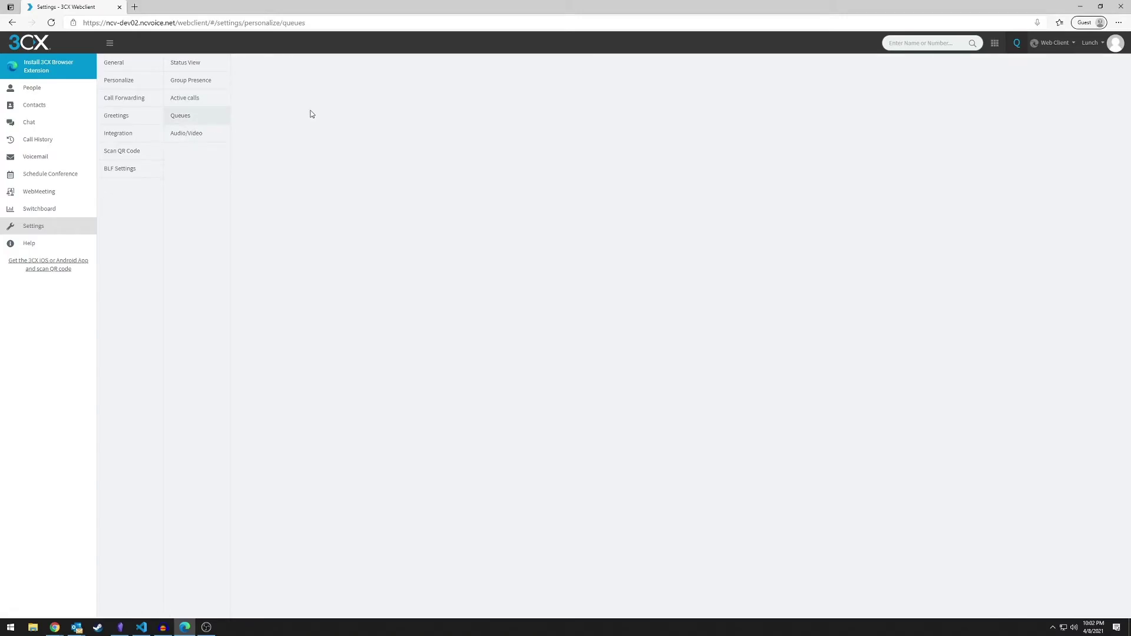
# Check the Audio/Video speaker, ringer and microphone choices, keeping the defaults
pyautogui.click(224, 140)
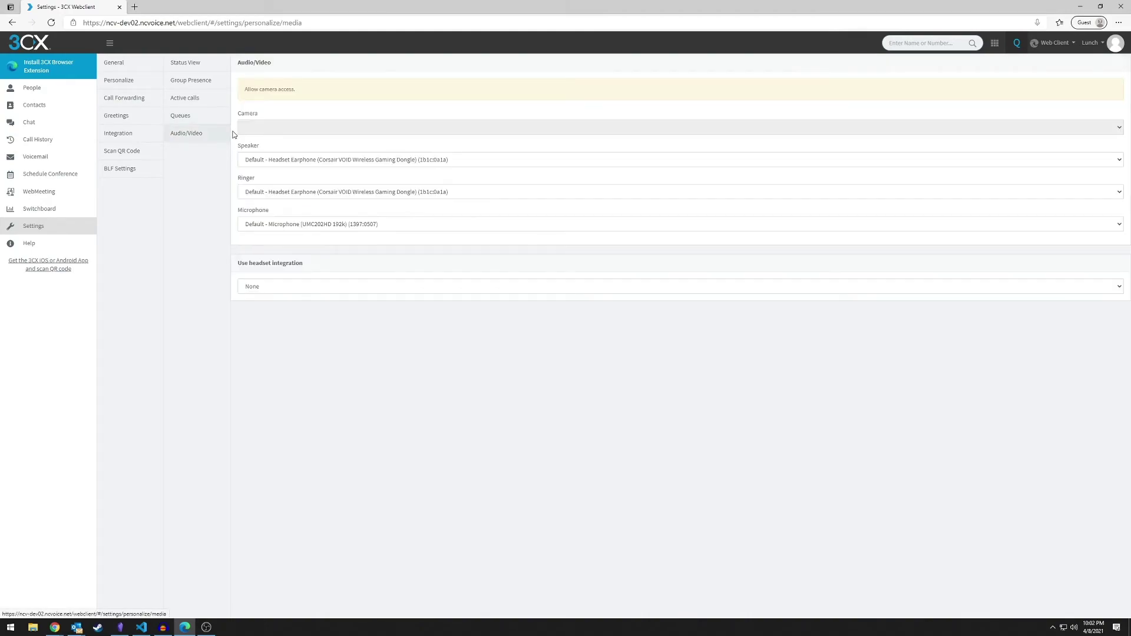
pyautogui.click(296, 161)
pyautogui.click(297, 160)
pyautogui.click(308, 192)
pyautogui.click(313, 193)
pyautogui.click(323, 225)
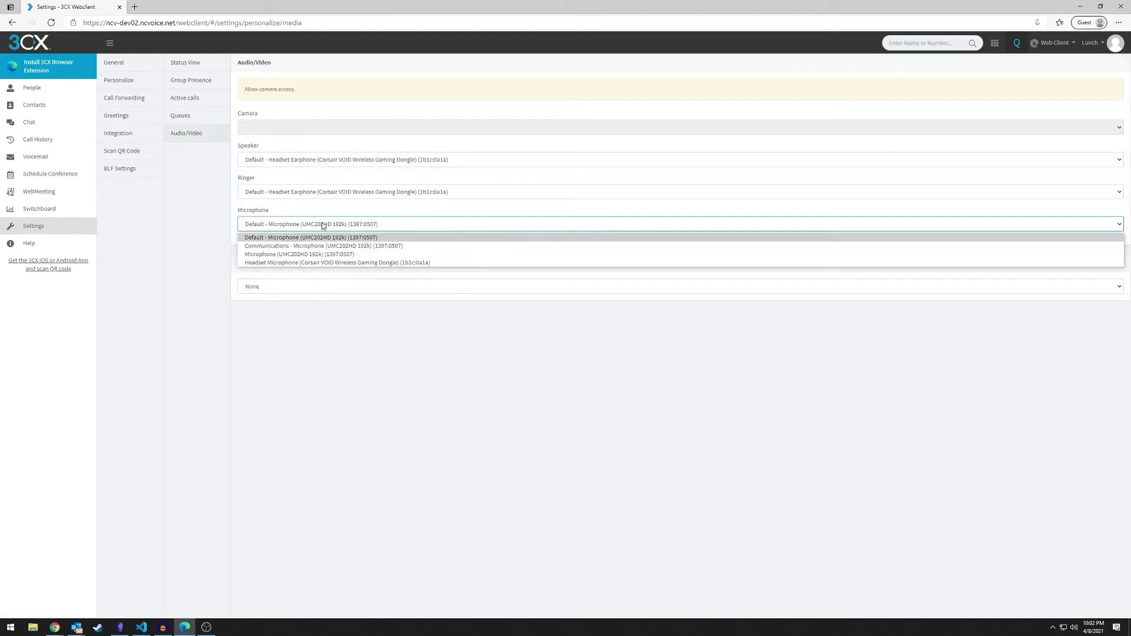
pyautogui.click(323, 224)
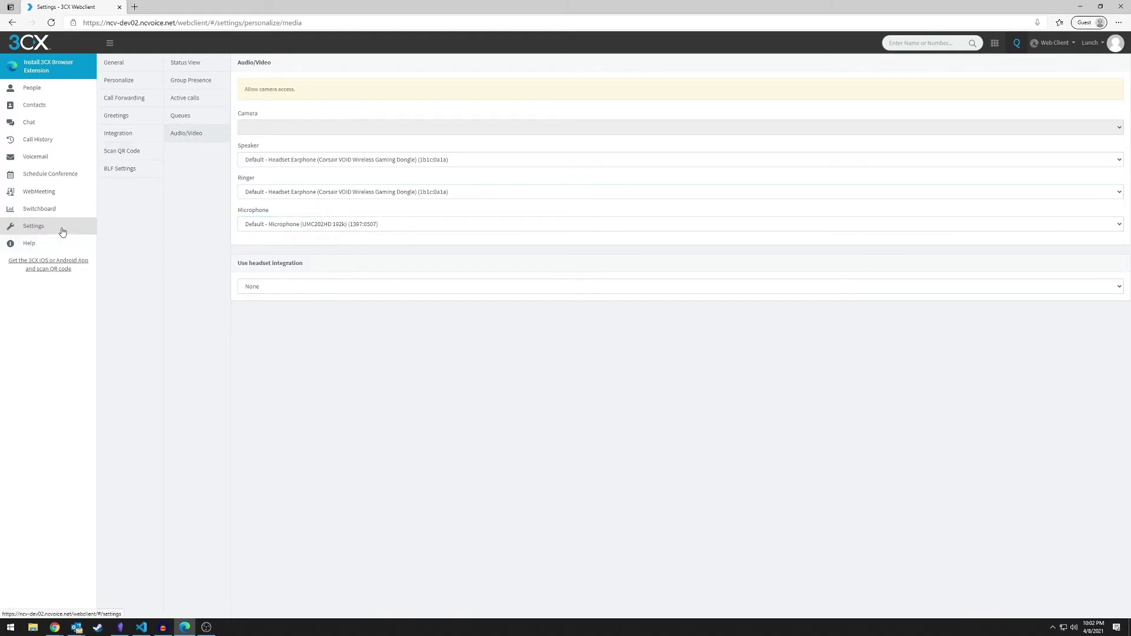
# Under Away forwarding, send internal calls to an external number and external calls to Busy
pyautogui.click(130, 98)
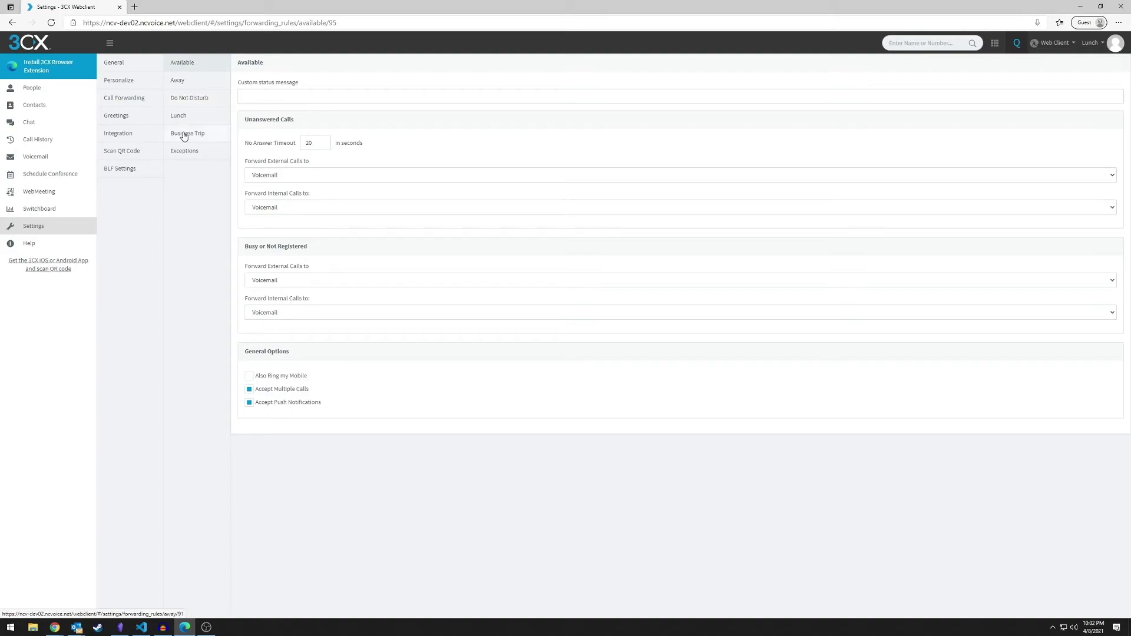
pyautogui.click(192, 83)
pyautogui.click(278, 145)
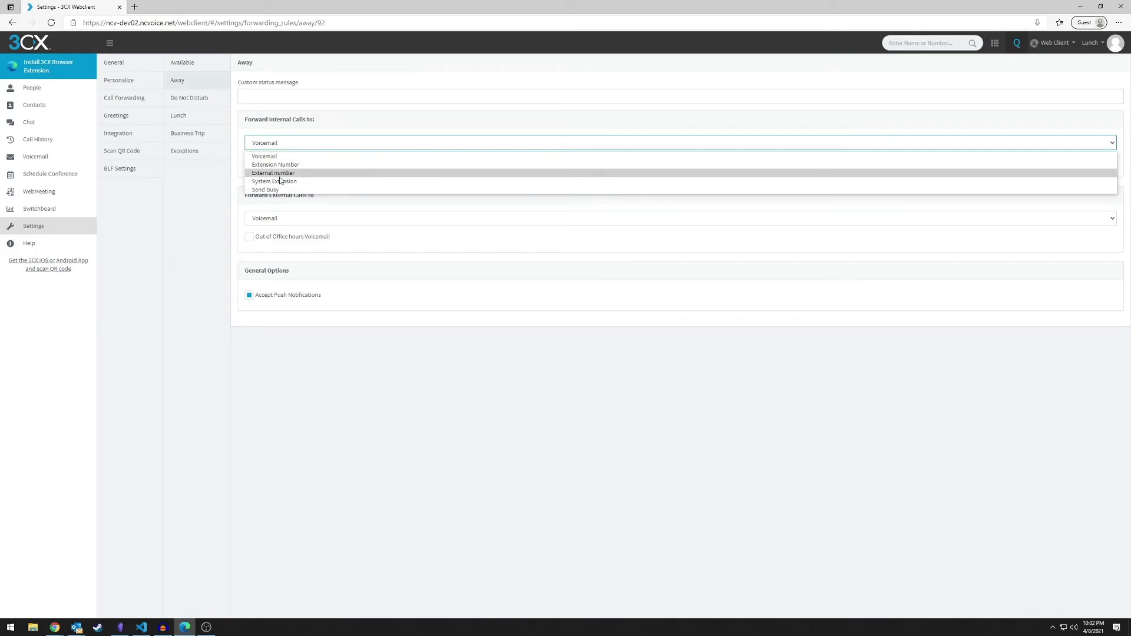
pyautogui.click(281, 173)
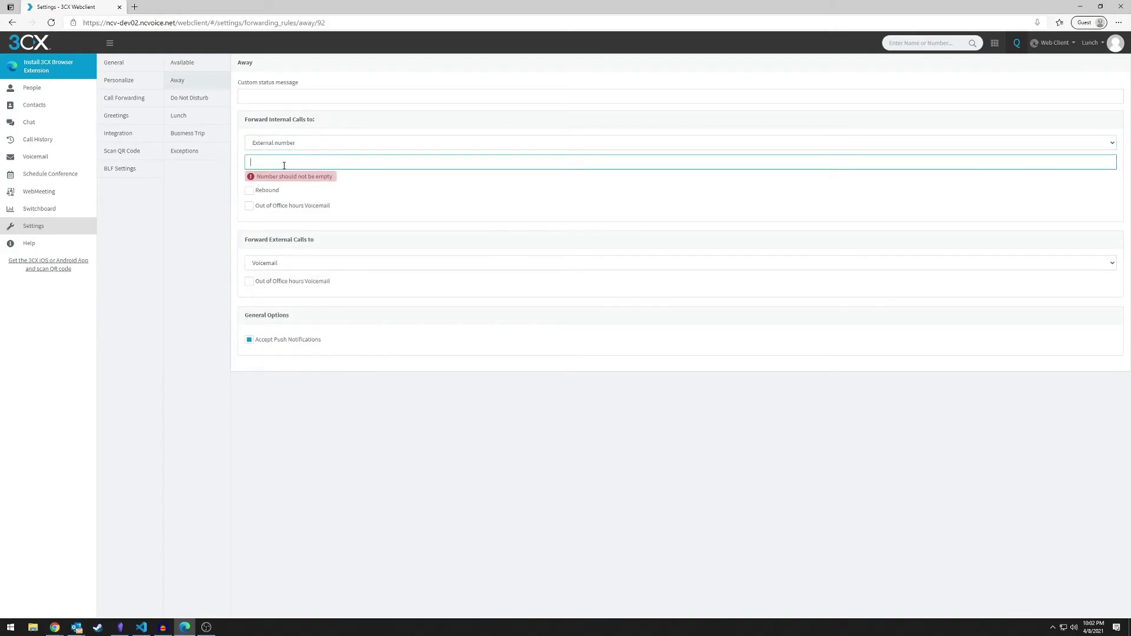
pyautogui.click(315, 178)
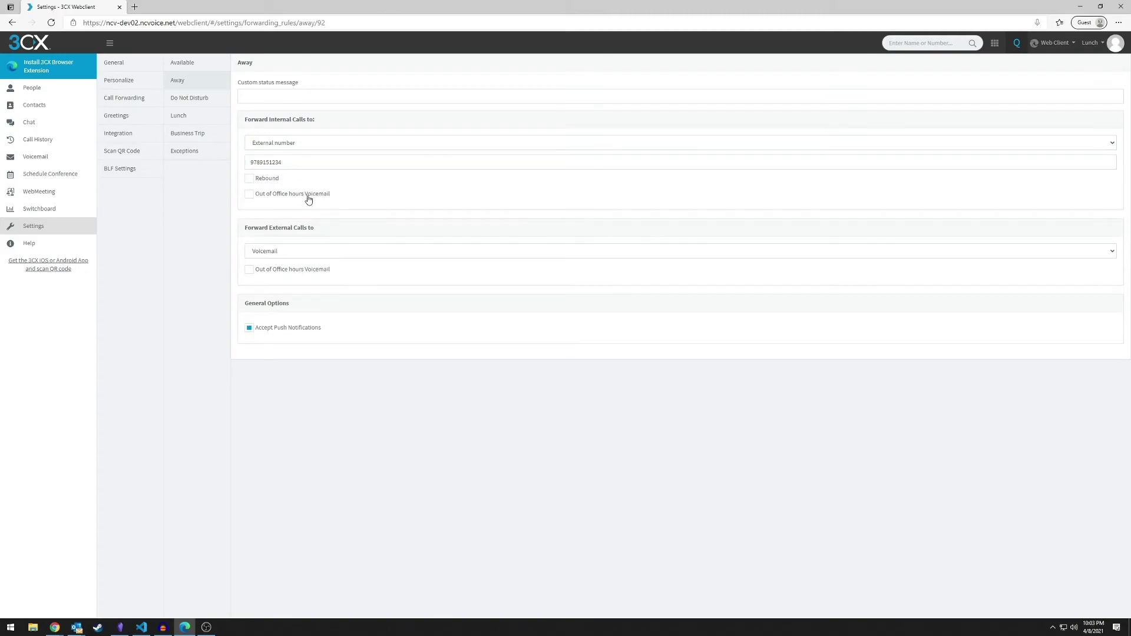
pyautogui.click(296, 251)
pyautogui.click(281, 299)
pyautogui.click(183, 64)
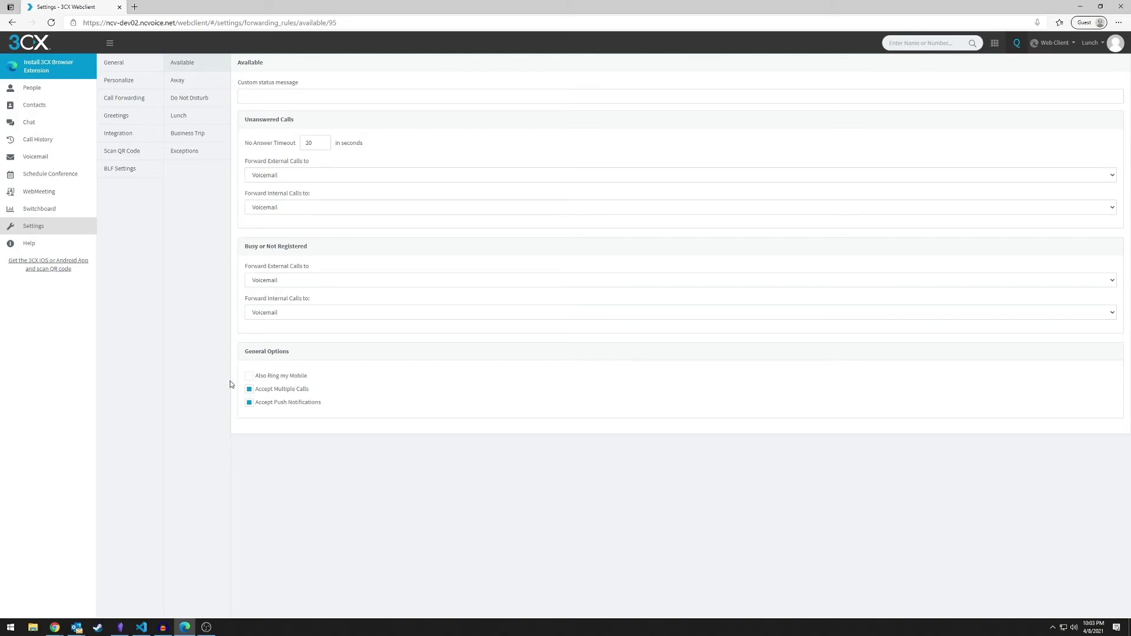
# Store the mobile number in General and enable Also Ring my Mobile for Available calls
pyautogui.click(142, 64)
pyautogui.click(198, 263)
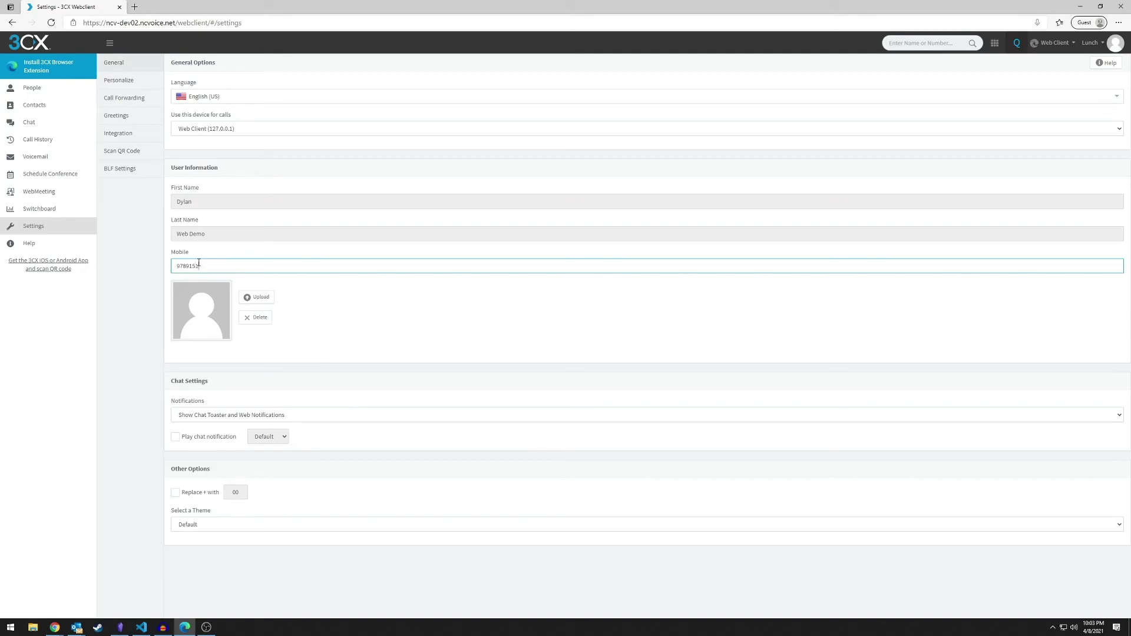
pyautogui.click(200, 232)
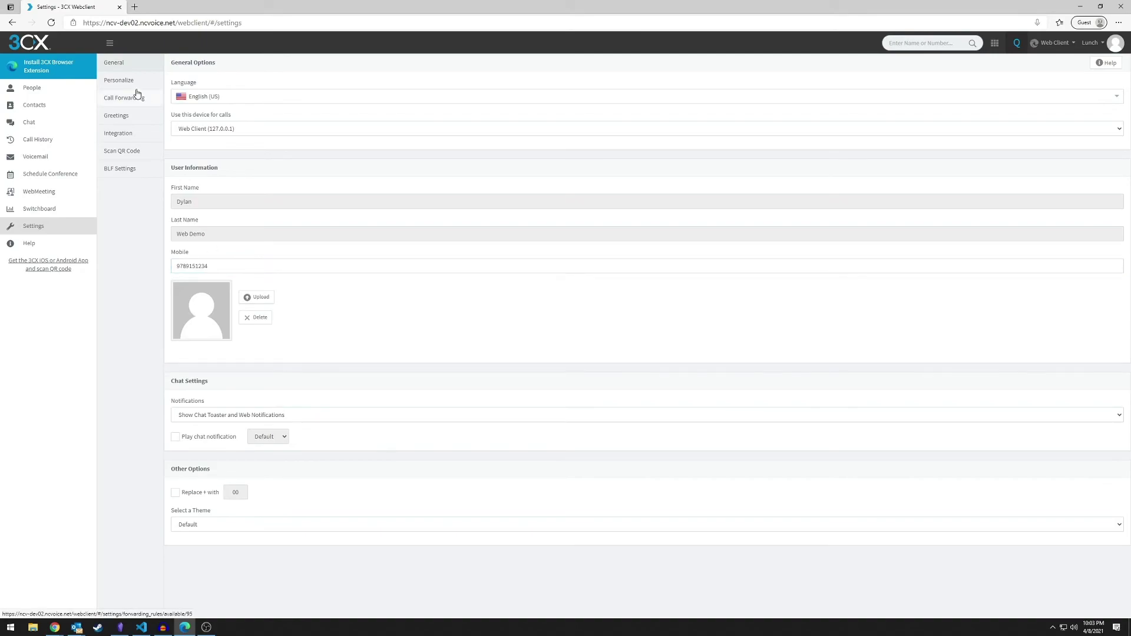
pyautogui.click(137, 96)
pyautogui.click(271, 378)
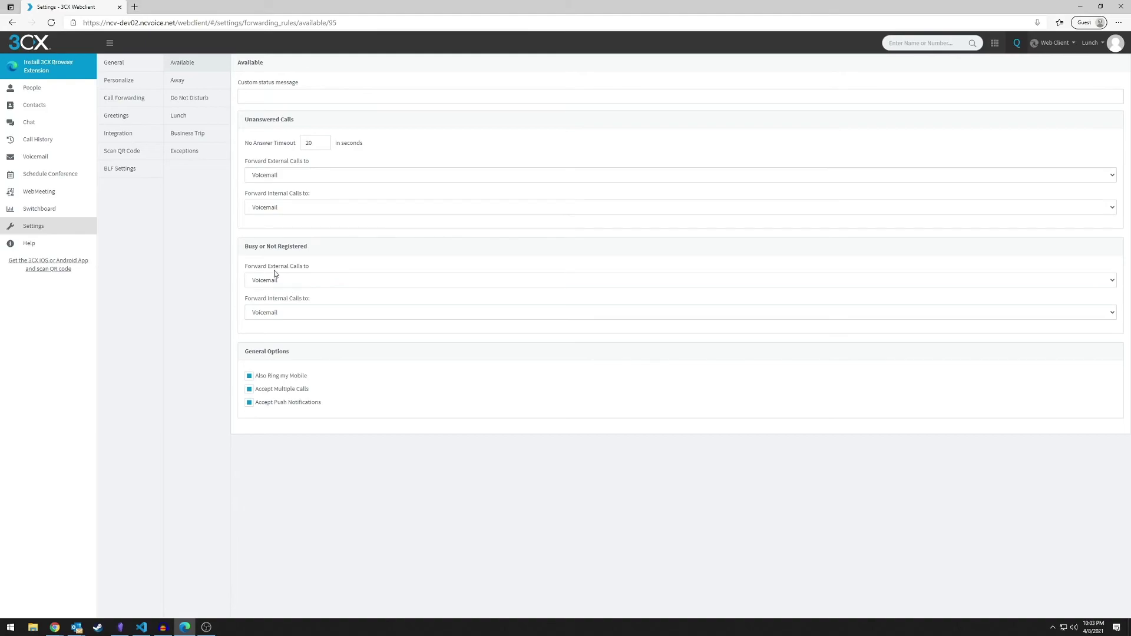
pyautogui.click(126, 151)
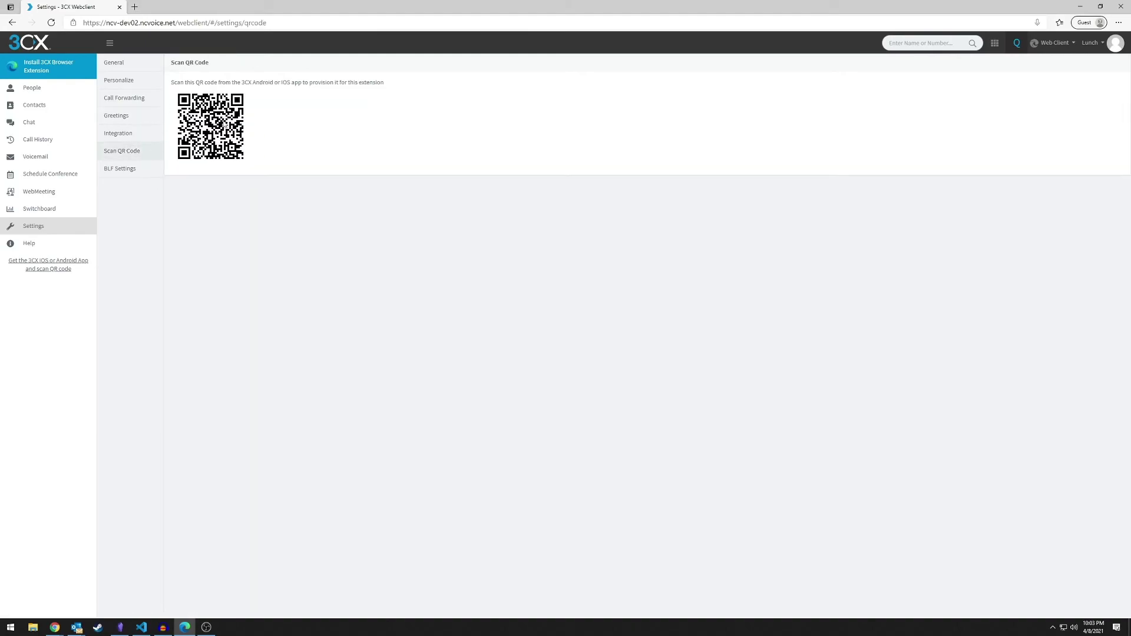
# Start recording a new greeting named 'available' in Greetings settings
pyautogui.click(151, 118)
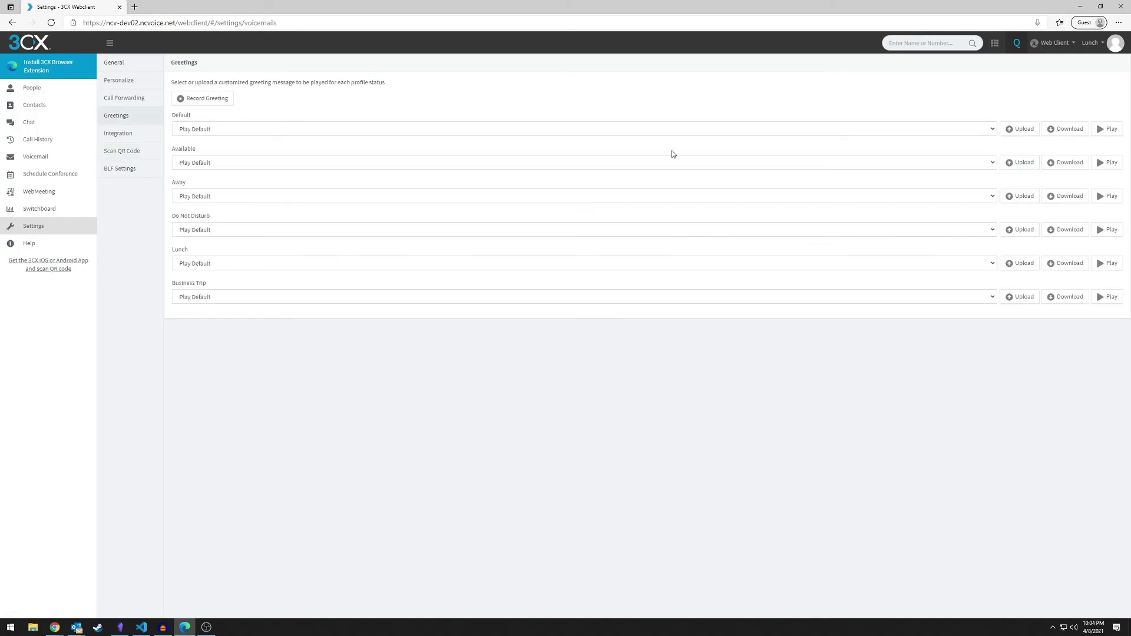
pyautogui.click(218, 102)
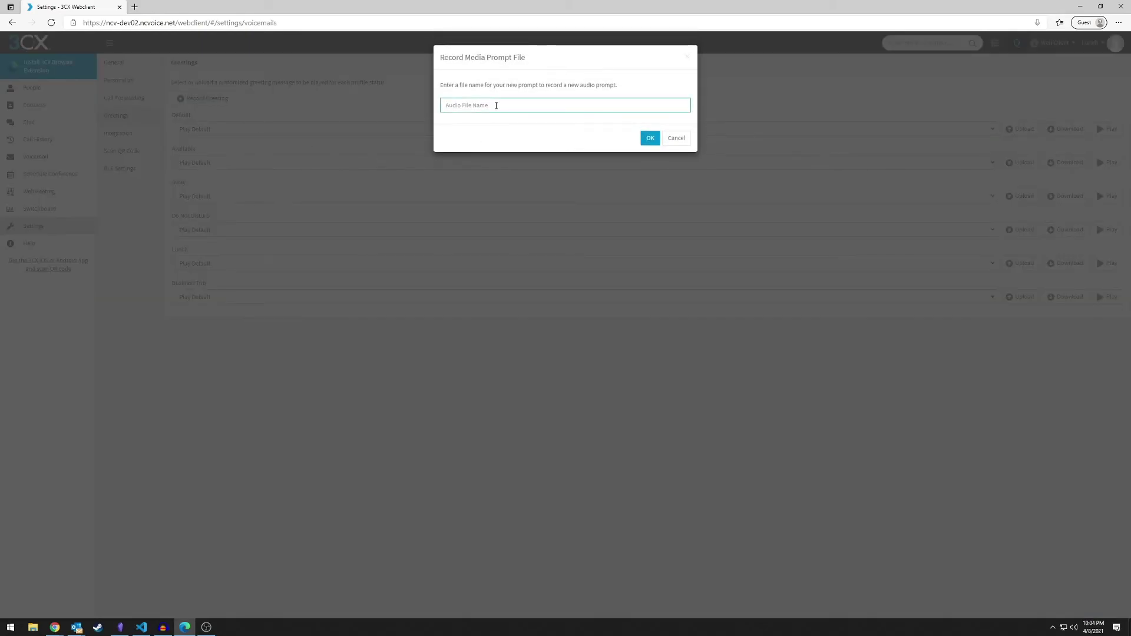
pyautogui.write('available')
pyautogui.click(648, 139)
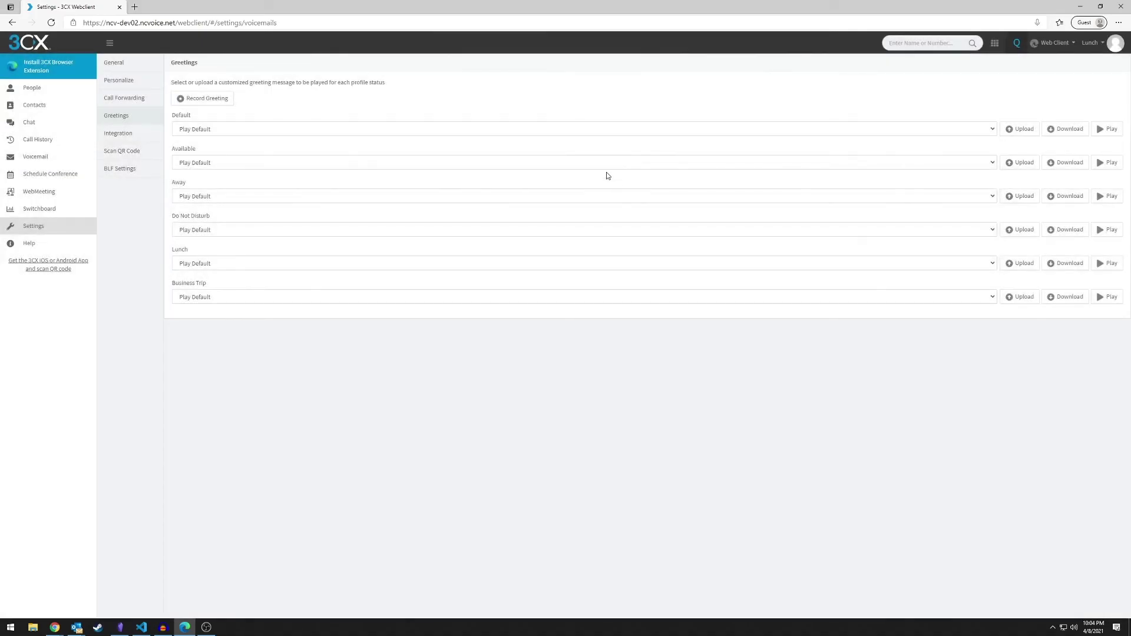
# Answer the recording call, enter 0 on the keypad, and end the call
pyautogui.click(1043, 96)
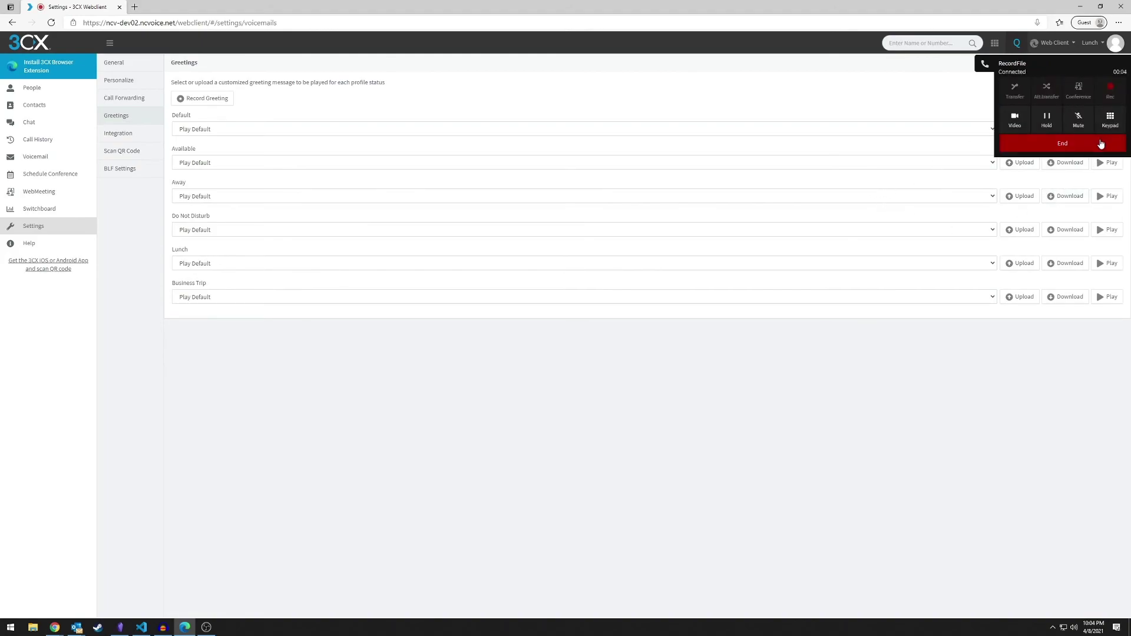
pyautogui.click(1109, 120)
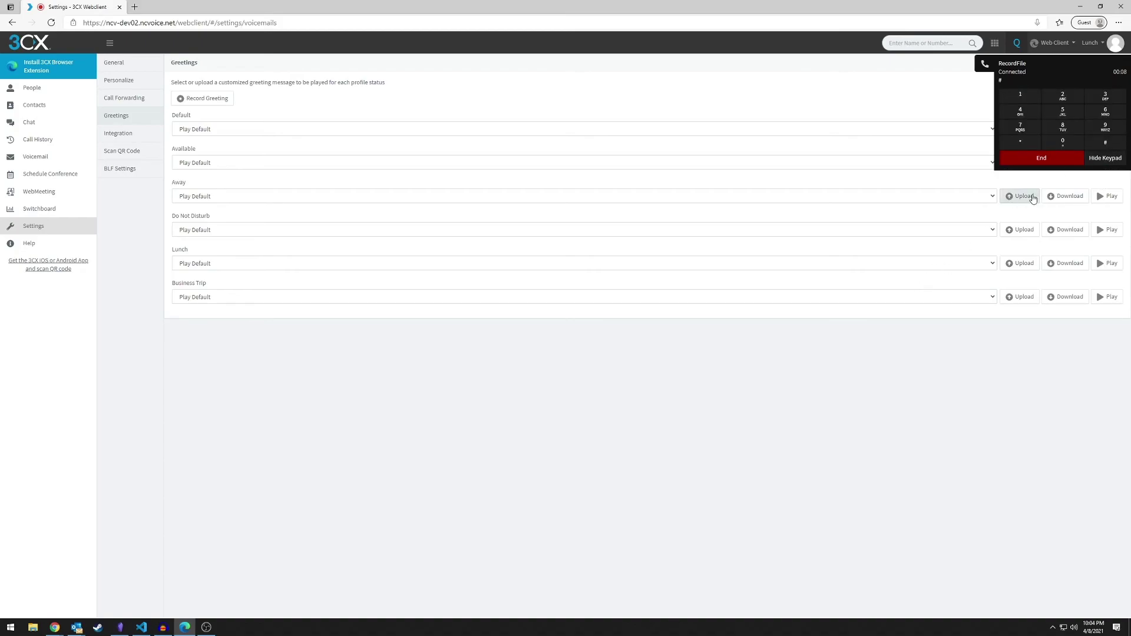
pyautogui.click(1105, 151)
pyautogui.click(1110, 119)
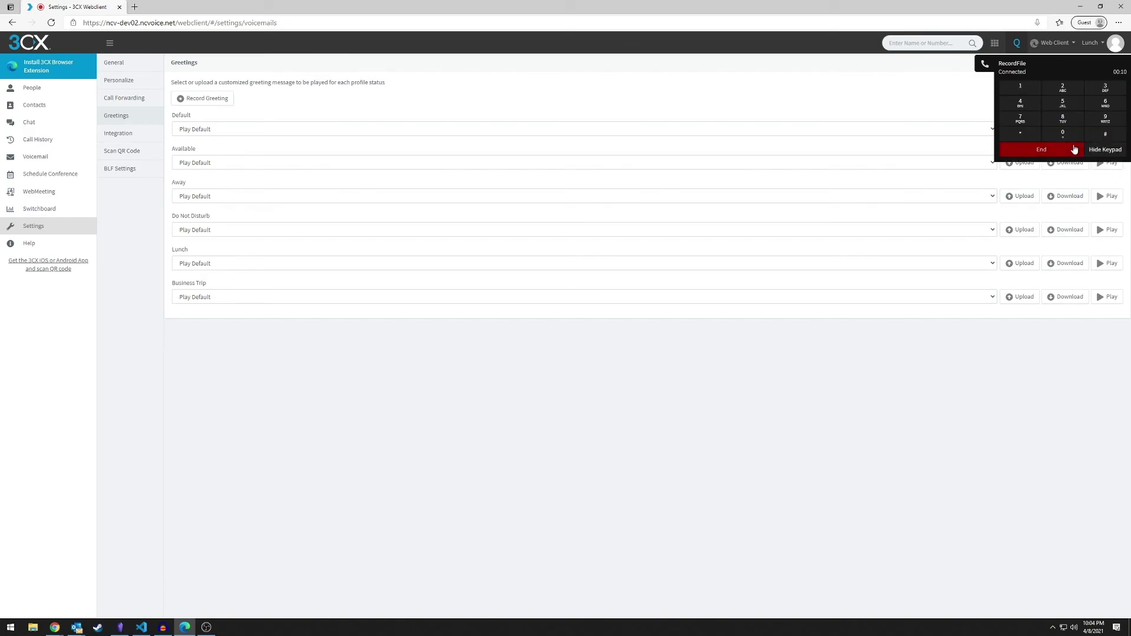
pyautogui.click(1065, 142)
pyautogui.click(1103, 158)
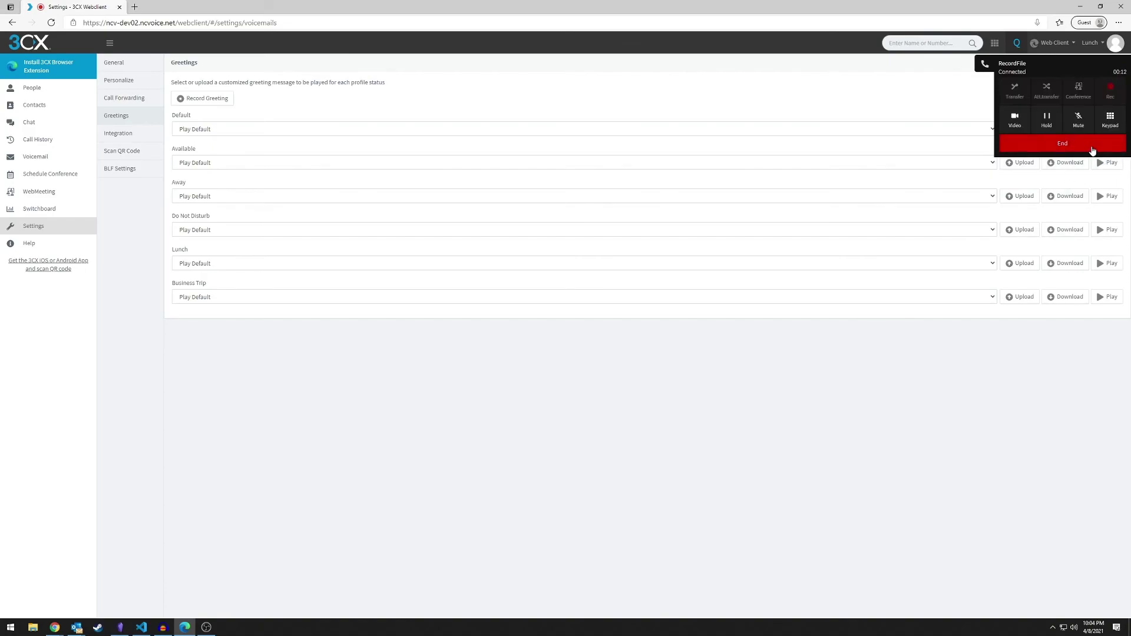
pyautogui.click(1093, 148)
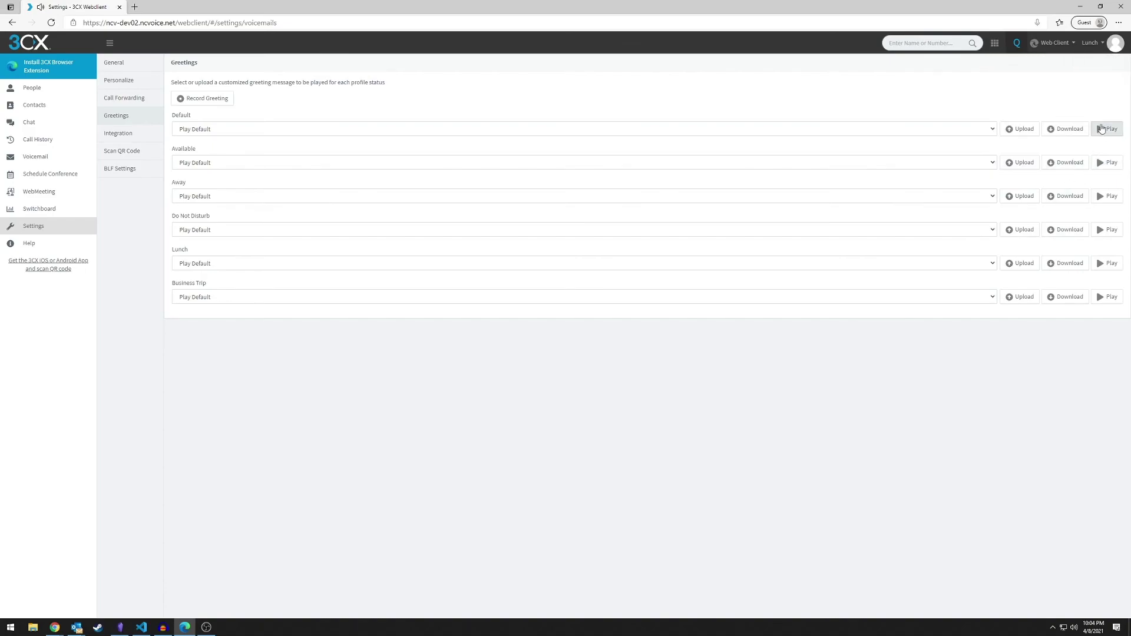
# Set available.wav as both the Default and Available greeting
pyautogui.click(223, 131)
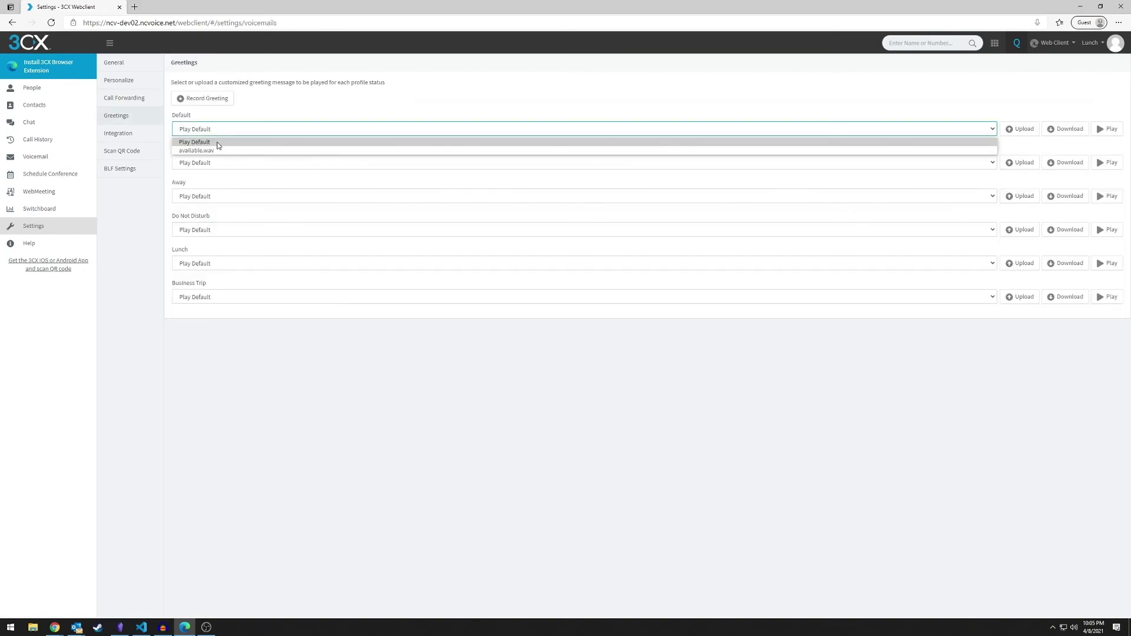
pyautogui.click(218, 151)
pyautogui.click(212, 163)
pyautogui.click(205, 183)
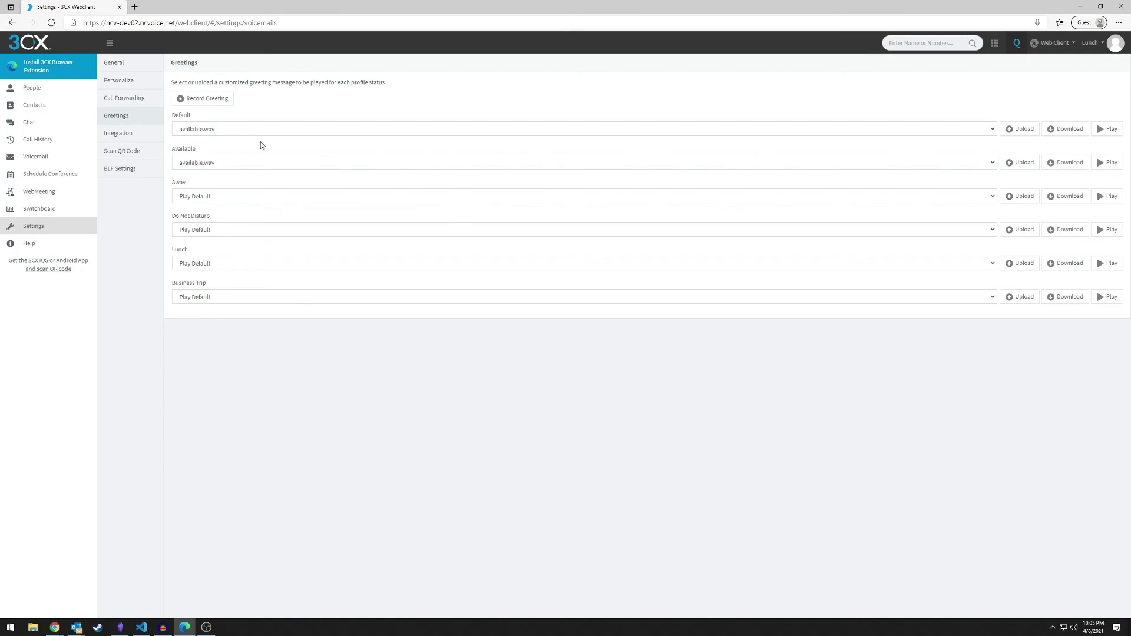
pyautogui.click(63, 96)
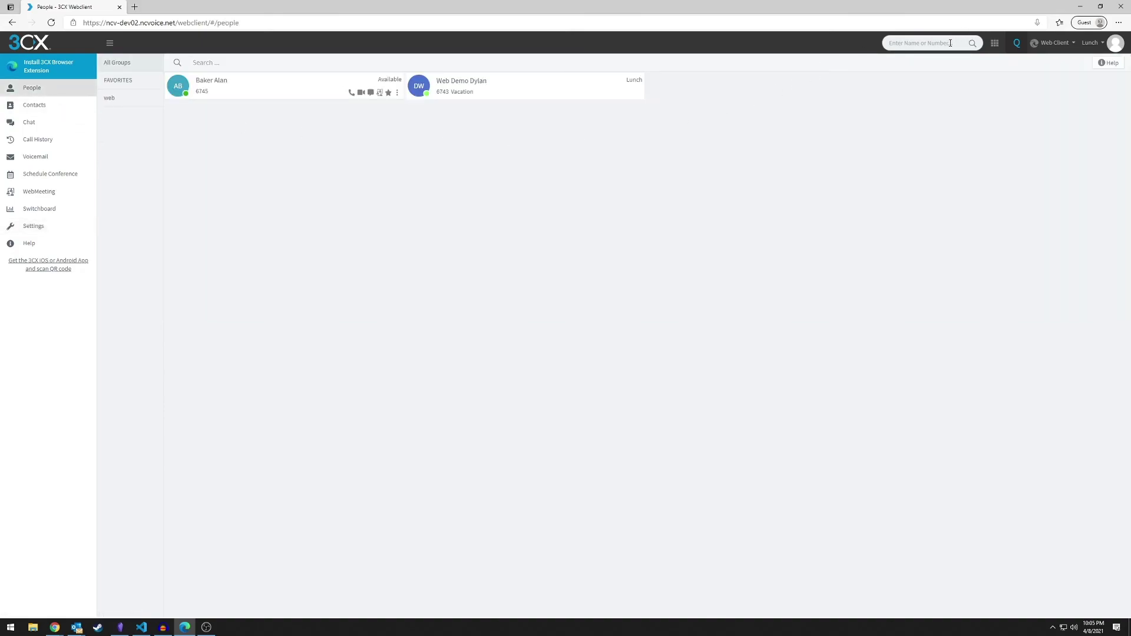
# Dial voicemail code *46743 to test the greeting, then hang up
pyautogui.write('*46743')
pyautogui.press('Return')
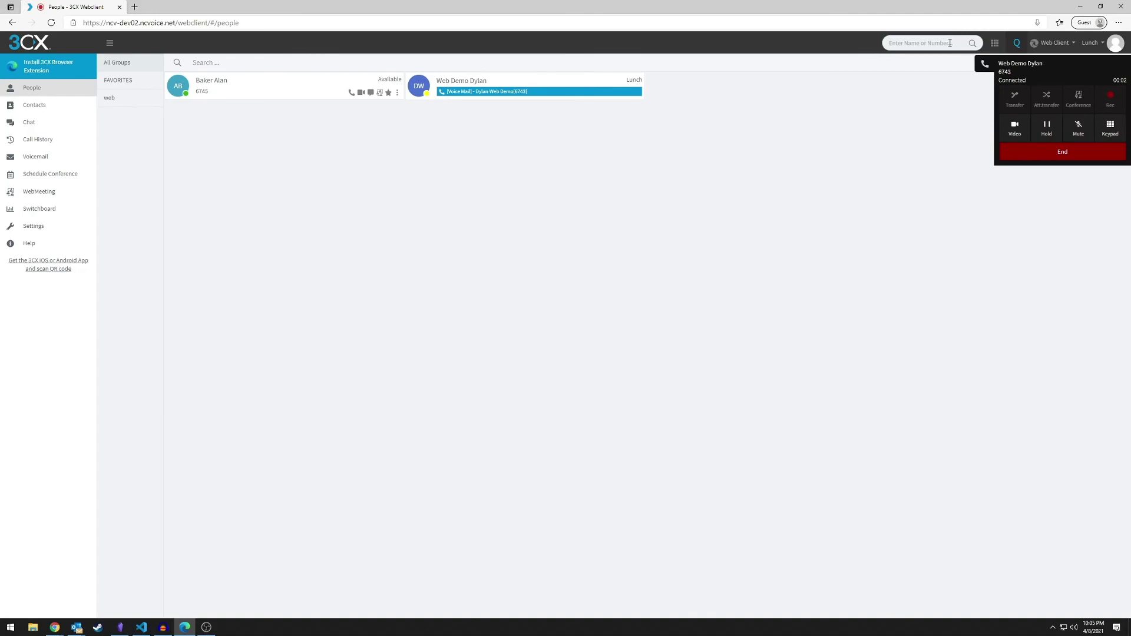
pyautogui.click(1063, 152)
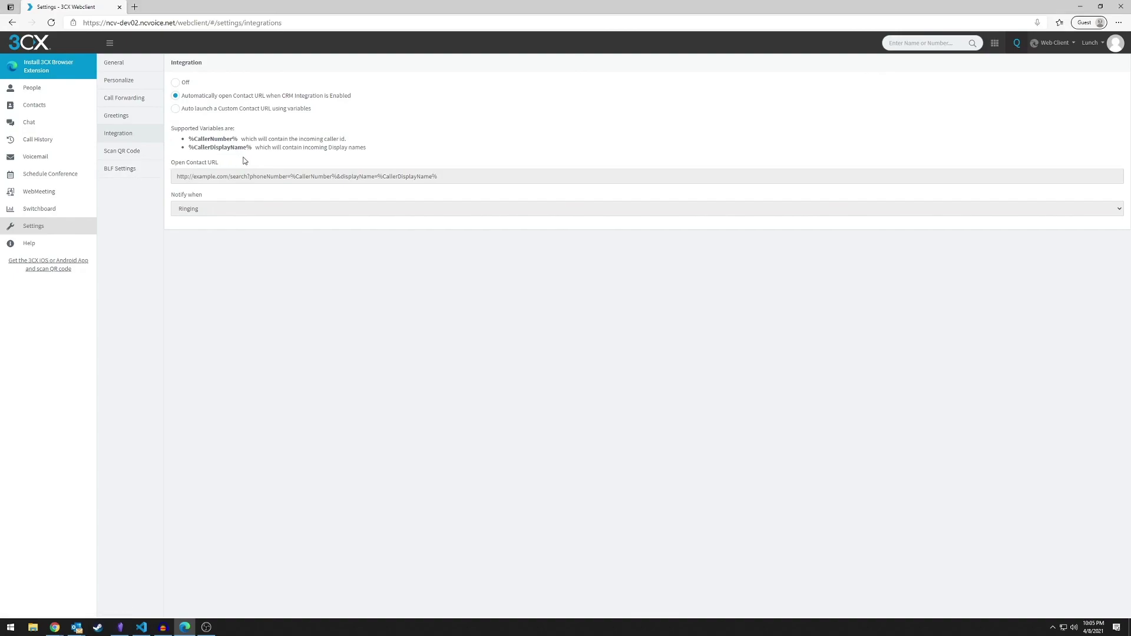
# Open BLF Settings, leave slot 1 Blank, and bring up the user account menu
pyautogui.click(135, 169)
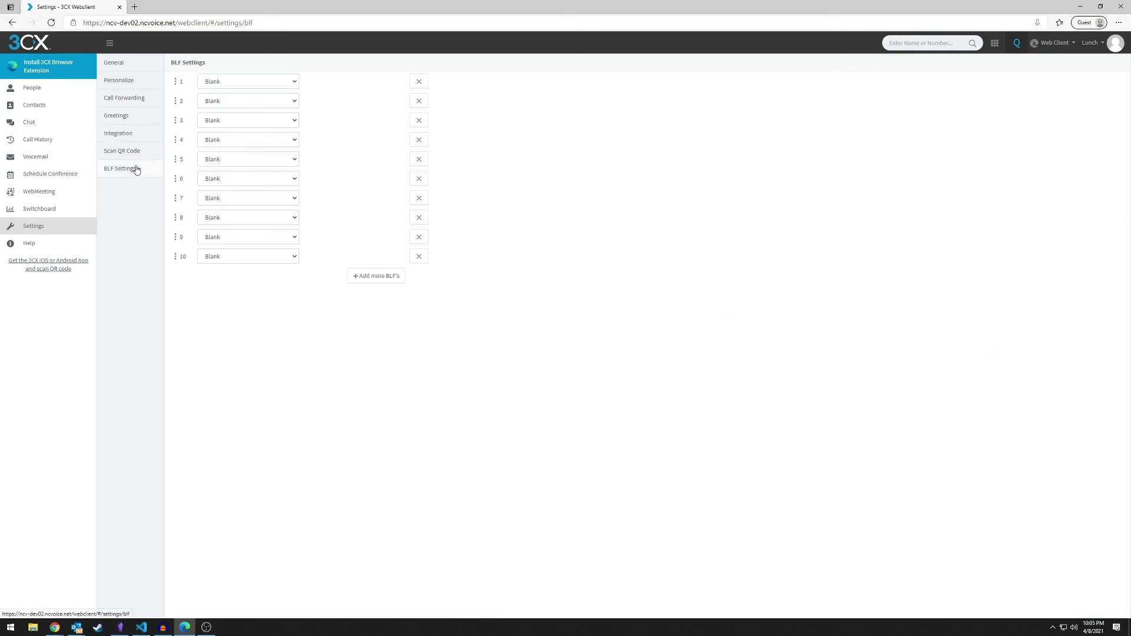
pyautogui.click(277, 81)
pyautogui.click(318, 86)
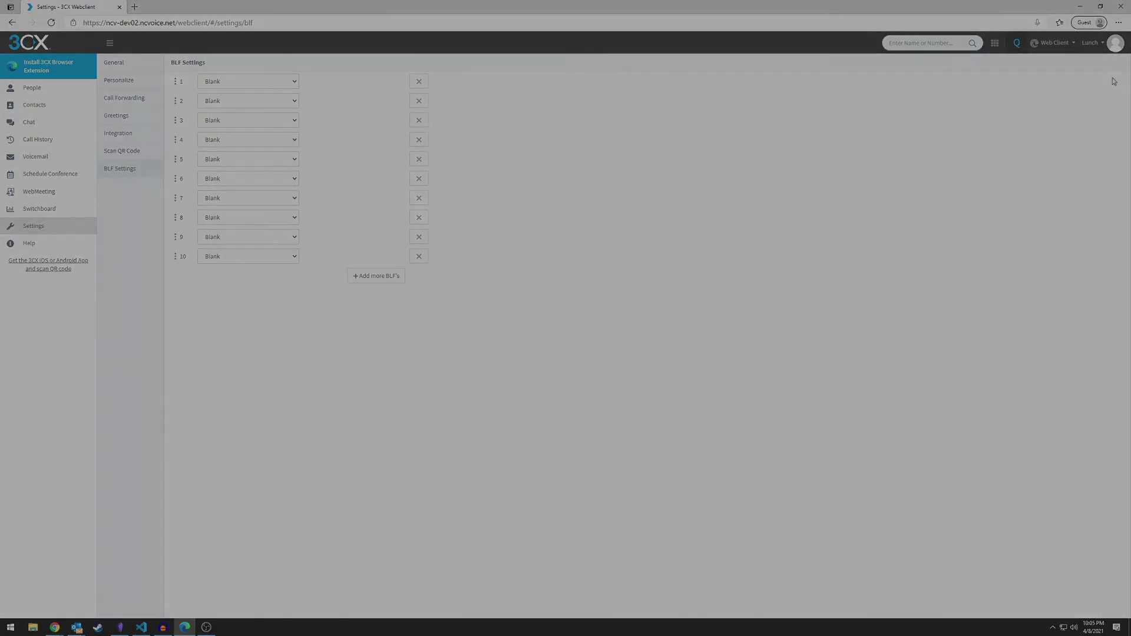
pyautogui.click(1115, 42)
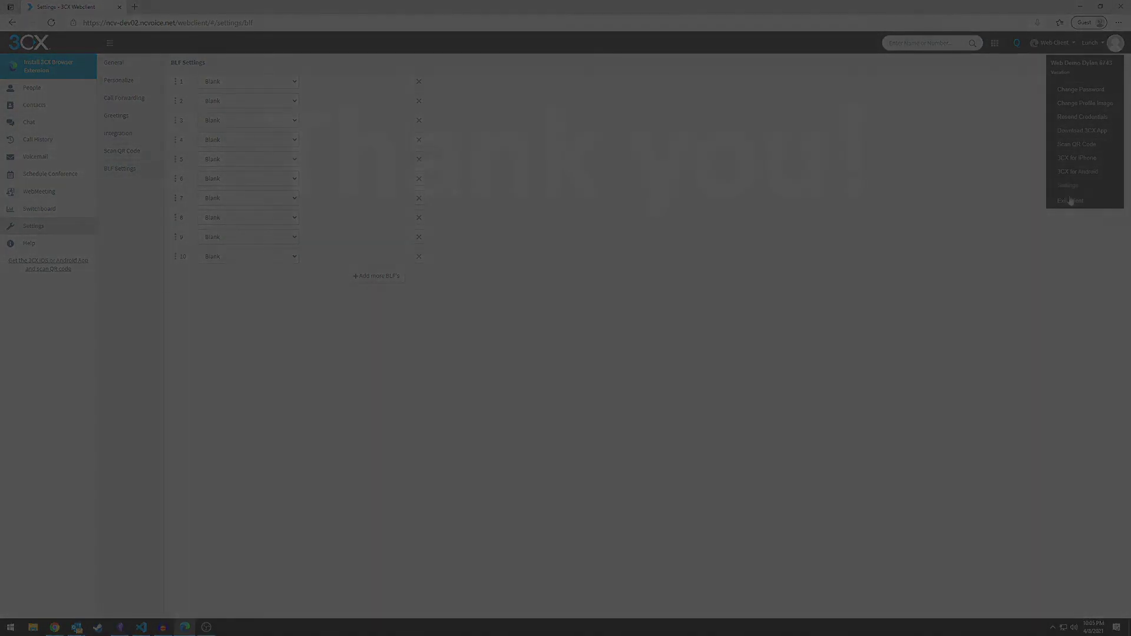